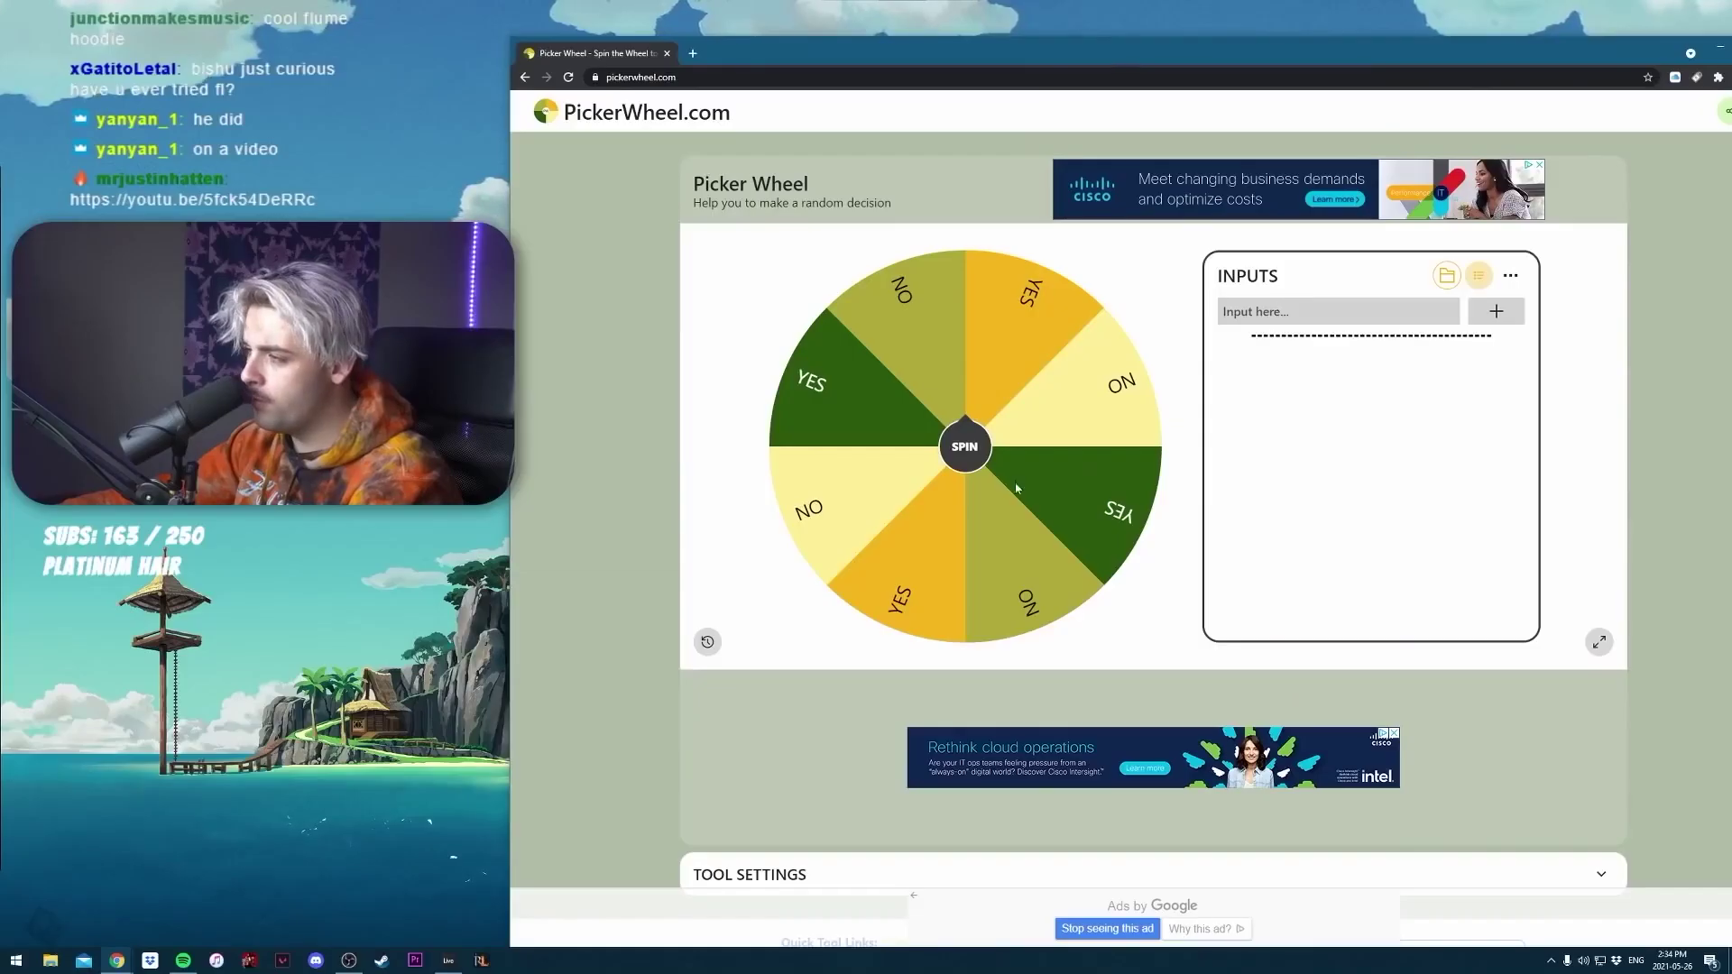
- Arrange the browser, enter the viewers' genres, and spin the wheel to 'medieval boom bap'
drag(733, 36, 736, 7)
drag(509, 347, 530, 347)
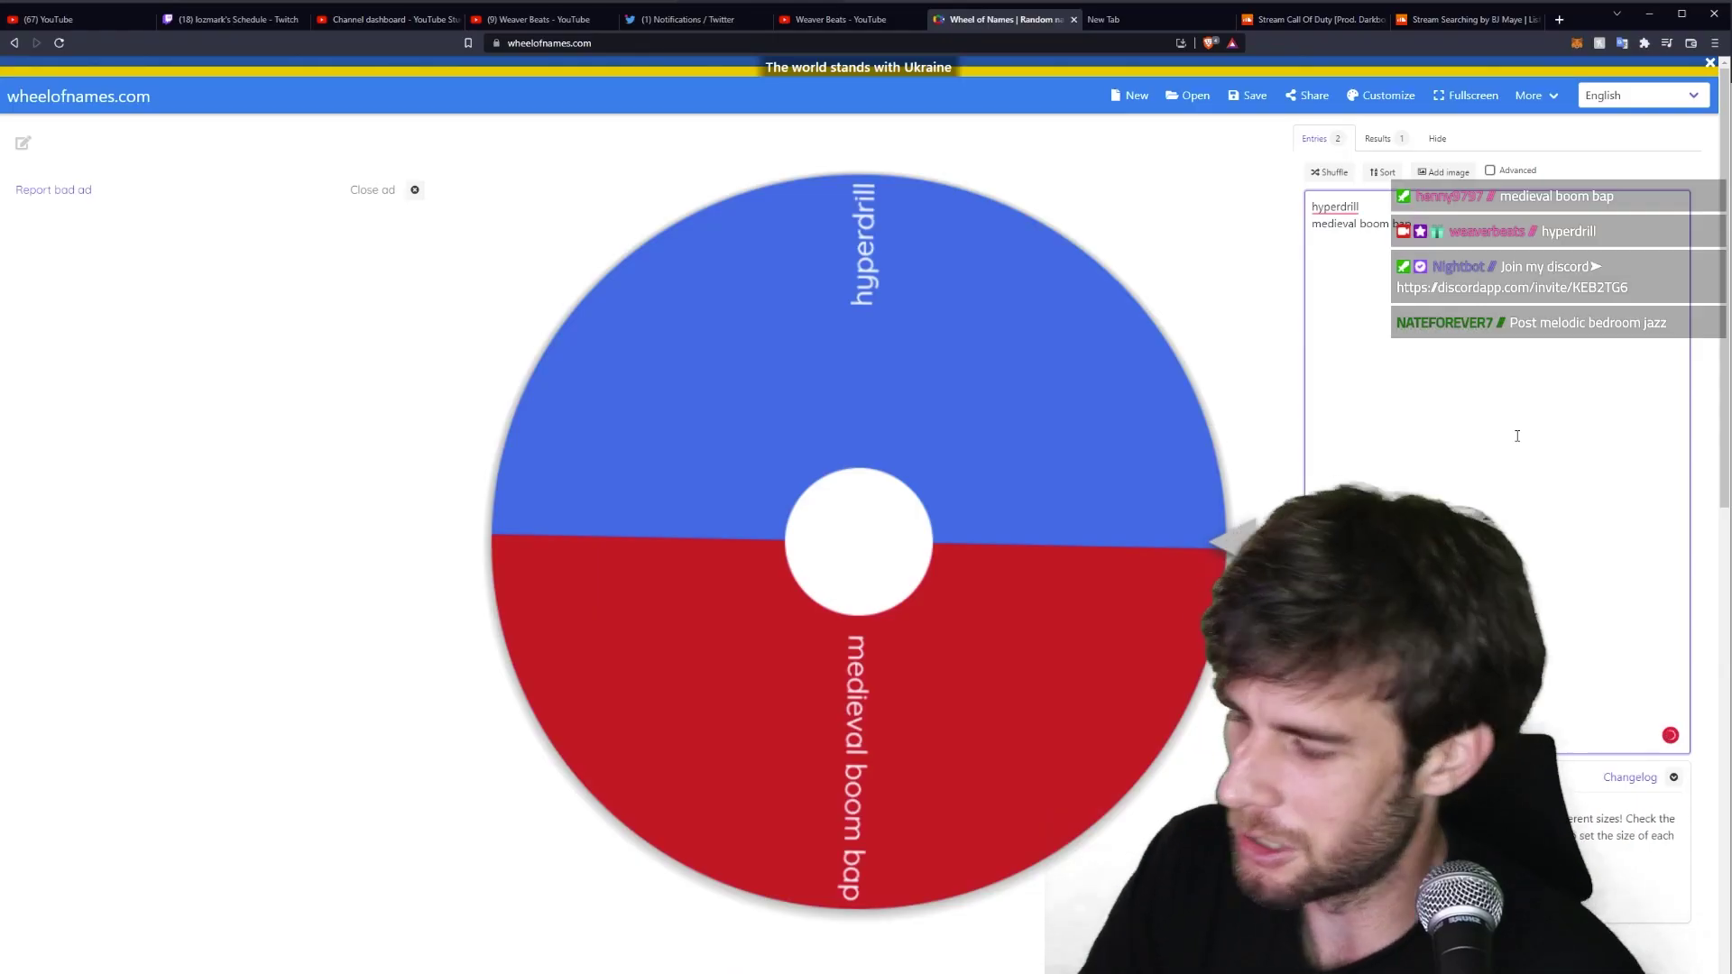
key(Return)
text(pos)
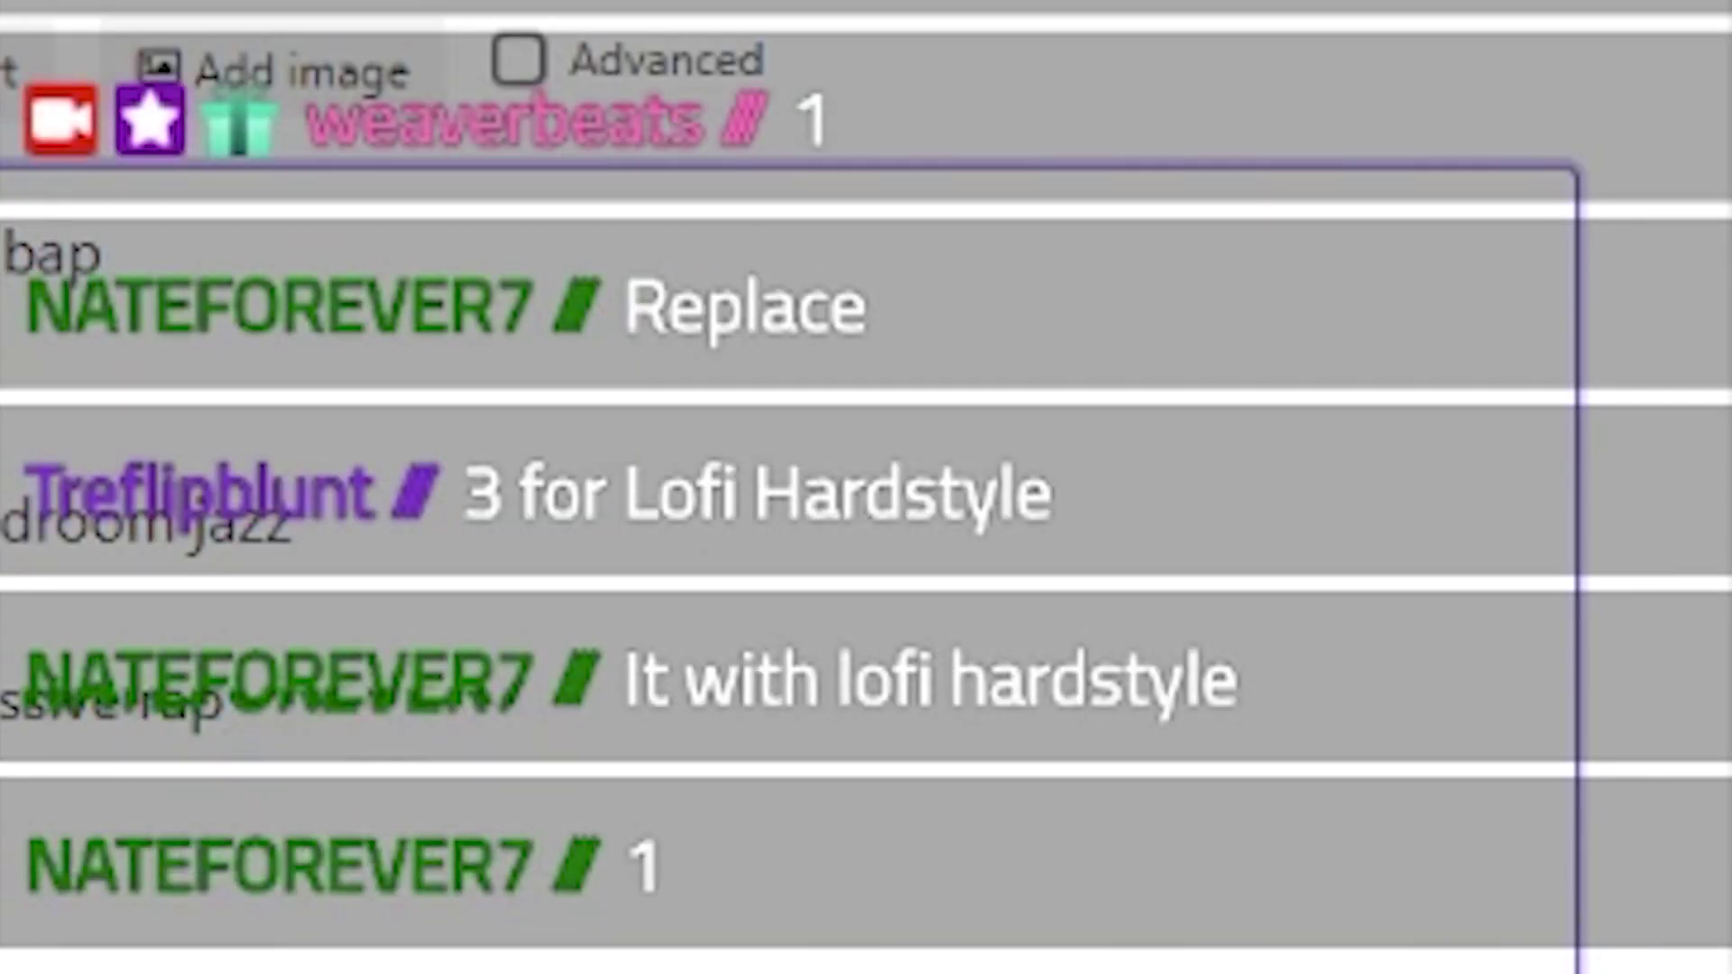
click(1153, 521)
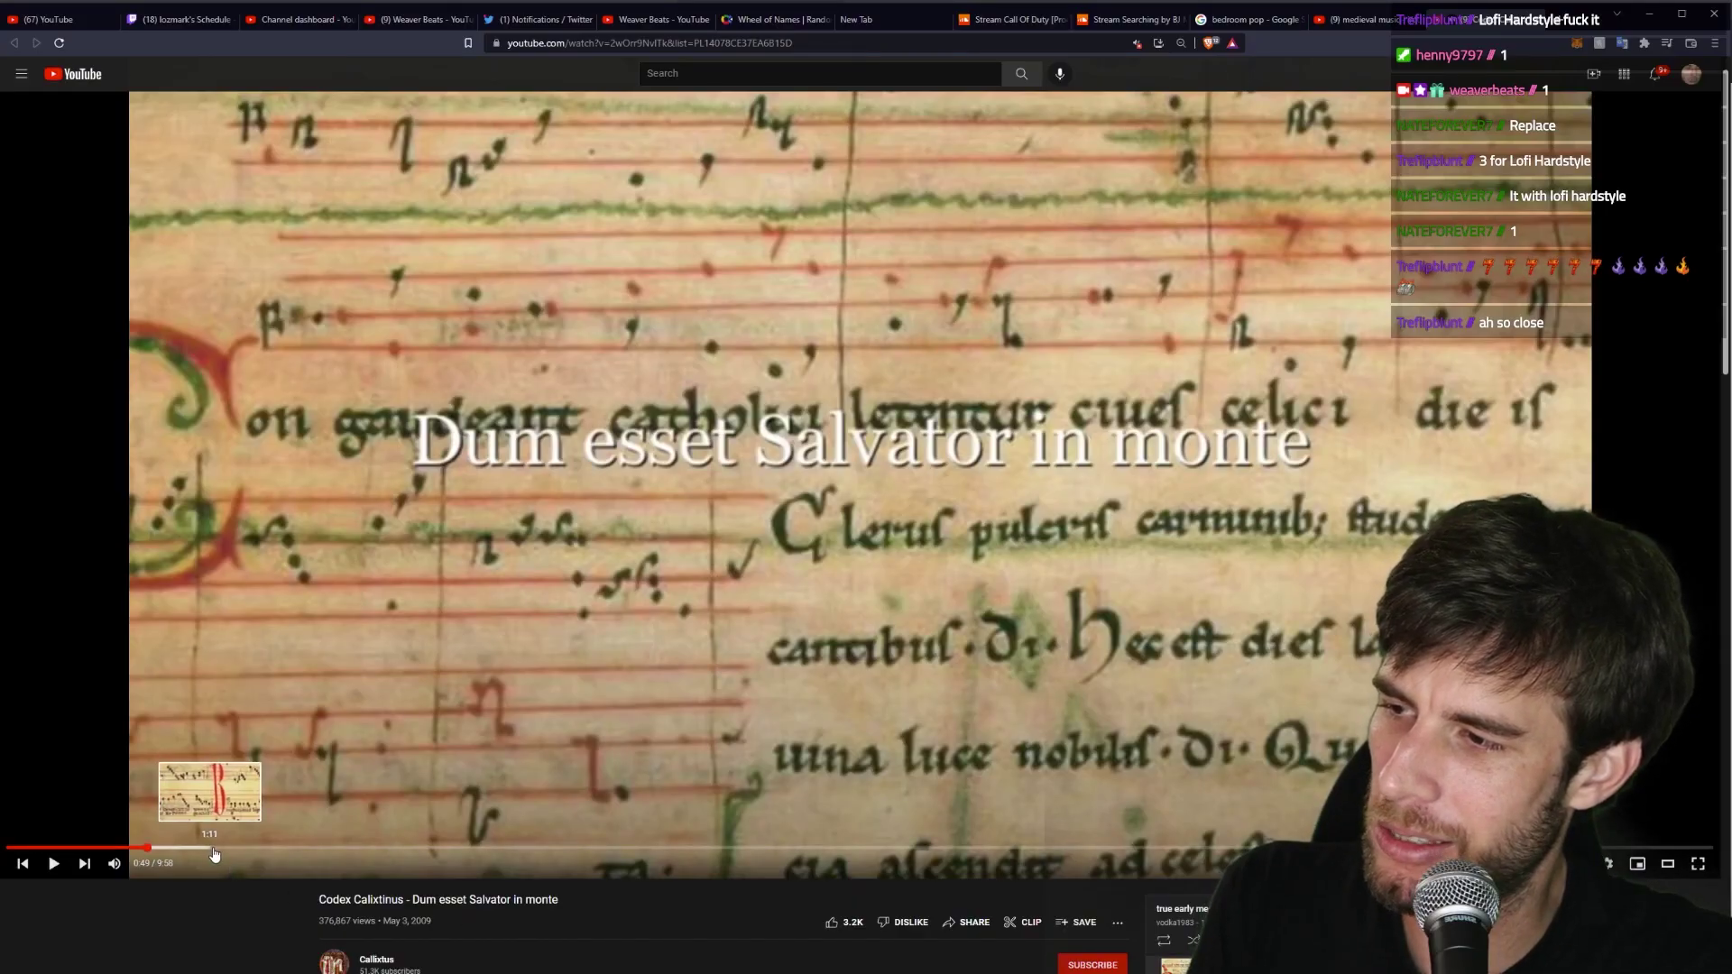
- Seek the chant video to 1:15 and open its Share options
click(222, 851)
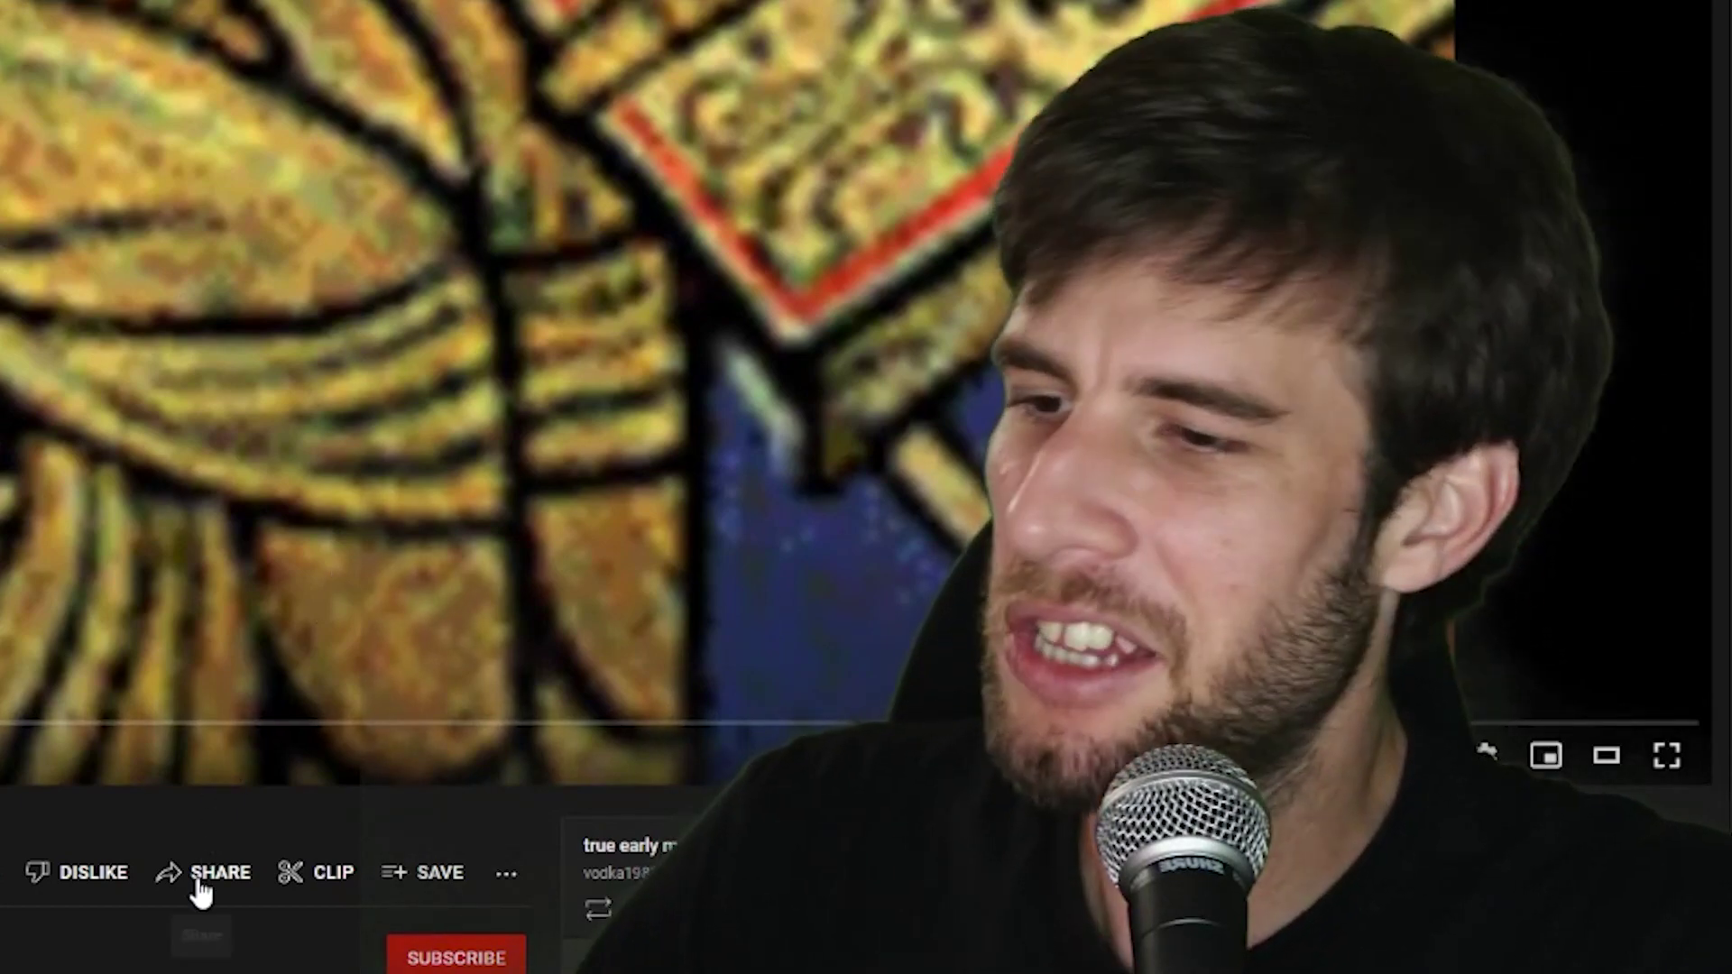
click(193, 877)
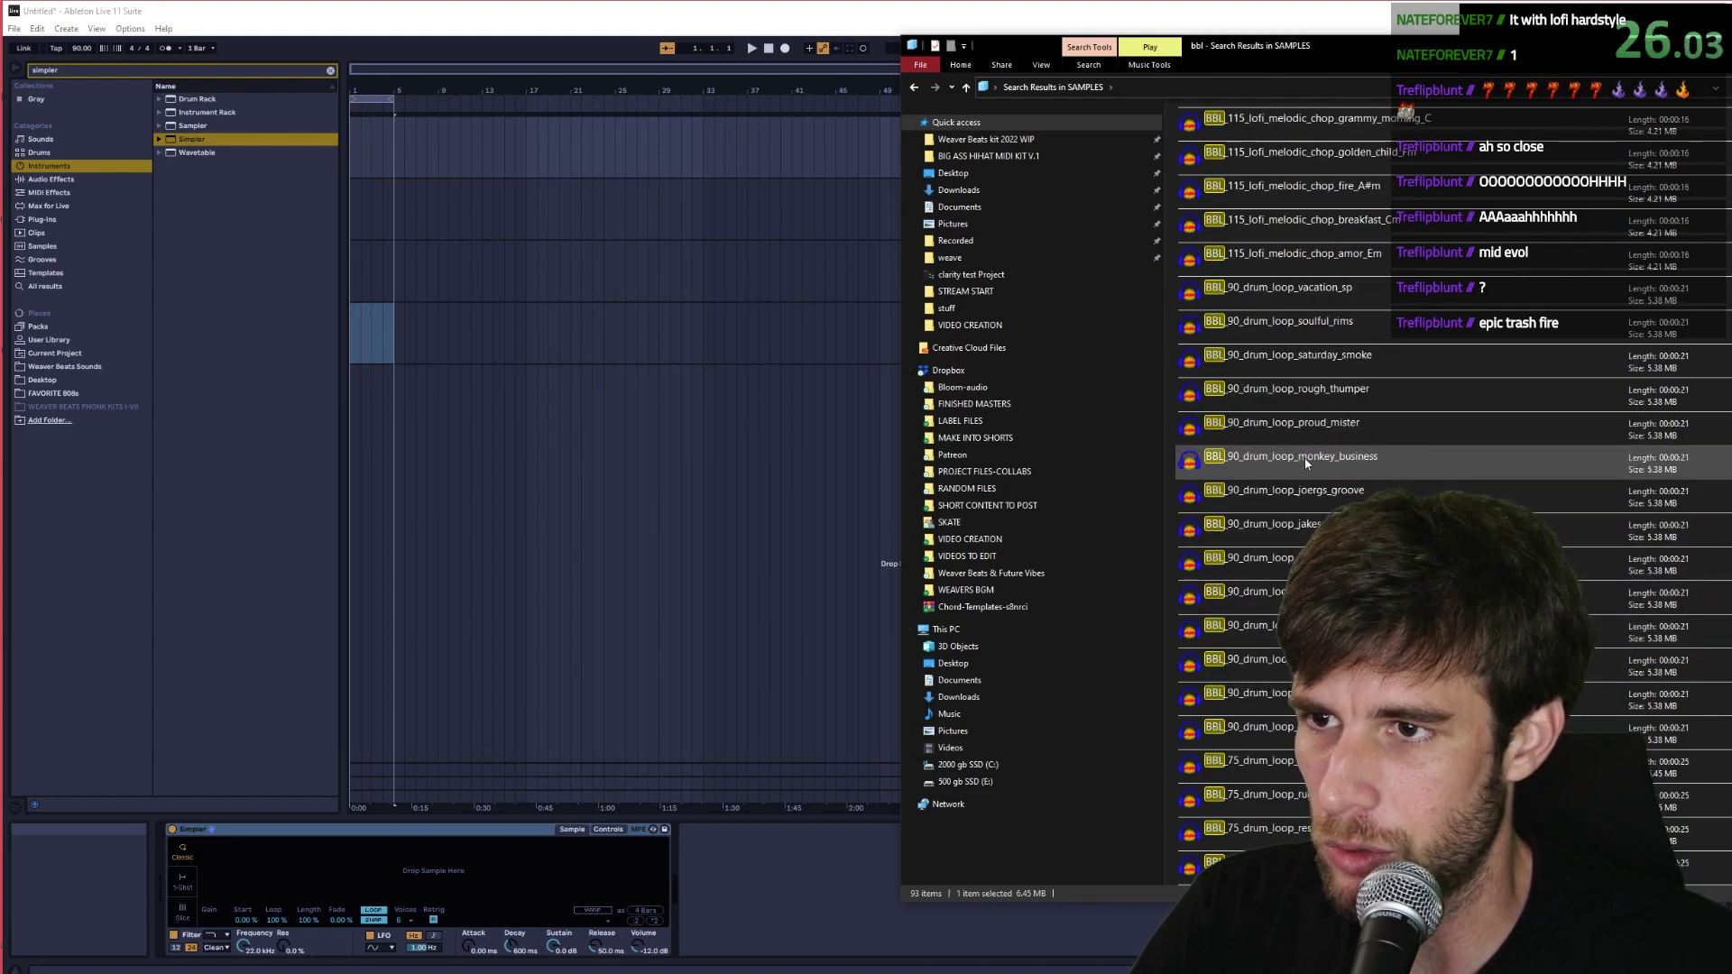
- Pick the 90 BPM vacation drum loop for the beat
click(1315, 289)
scroll(1316, 288, up, 2)
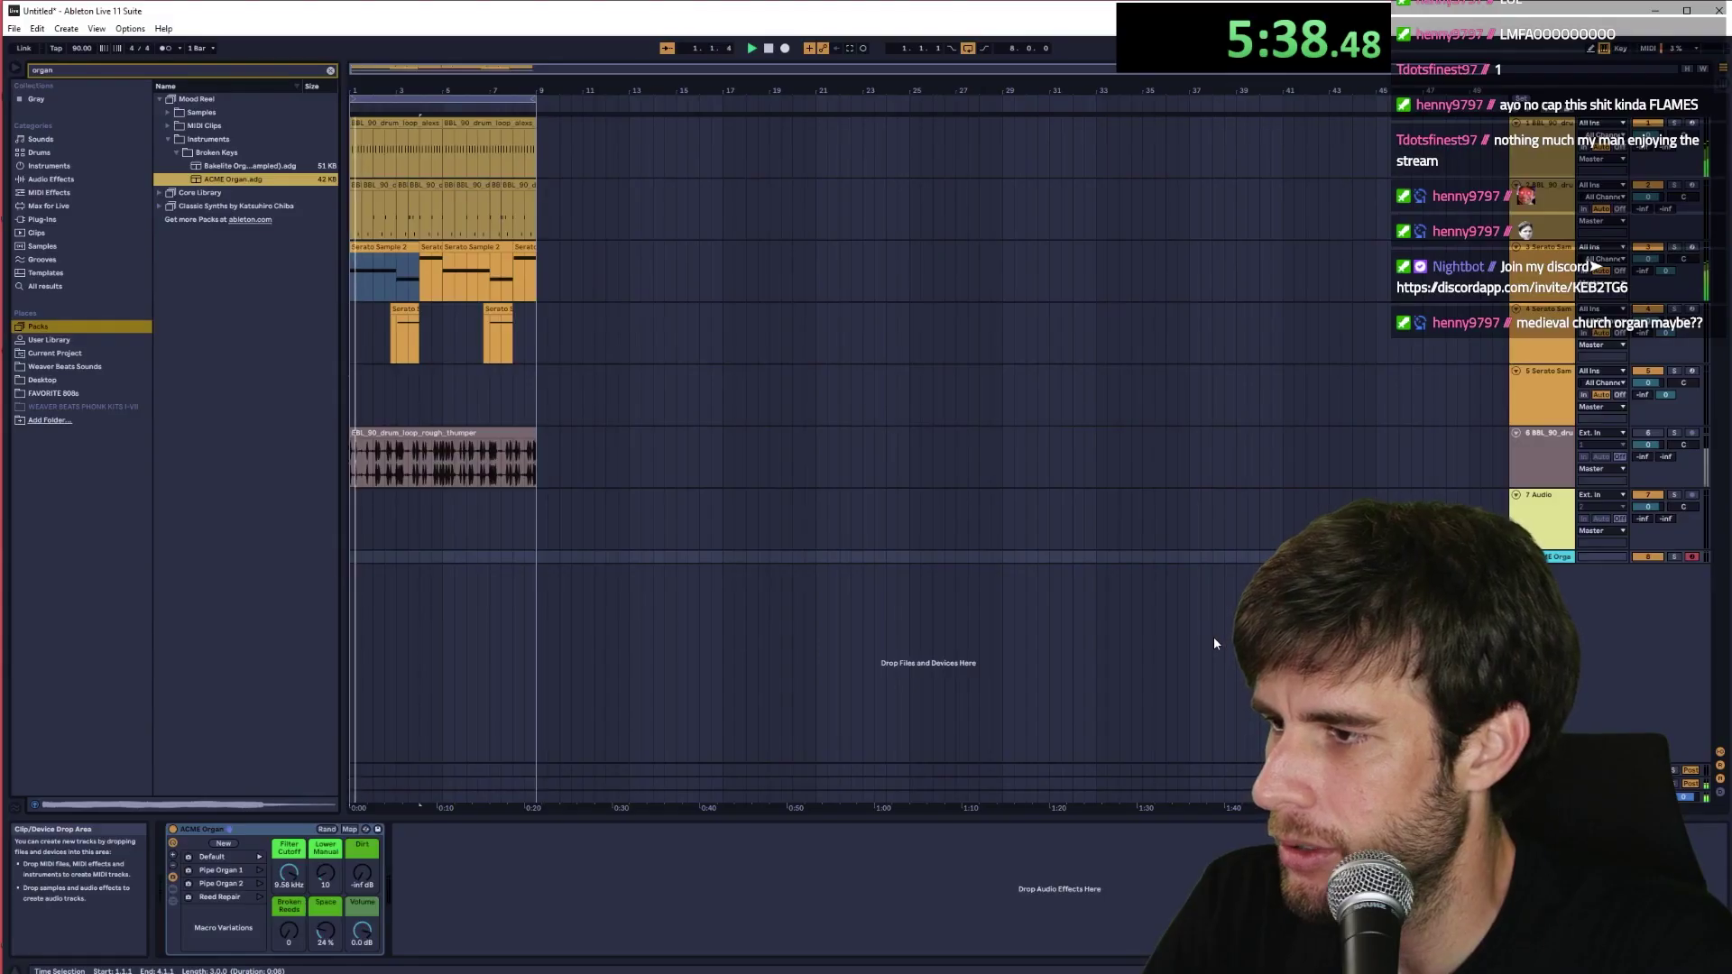
- Open the Serato Sample 2 device and play the chopped chant slices
click(865, 265)
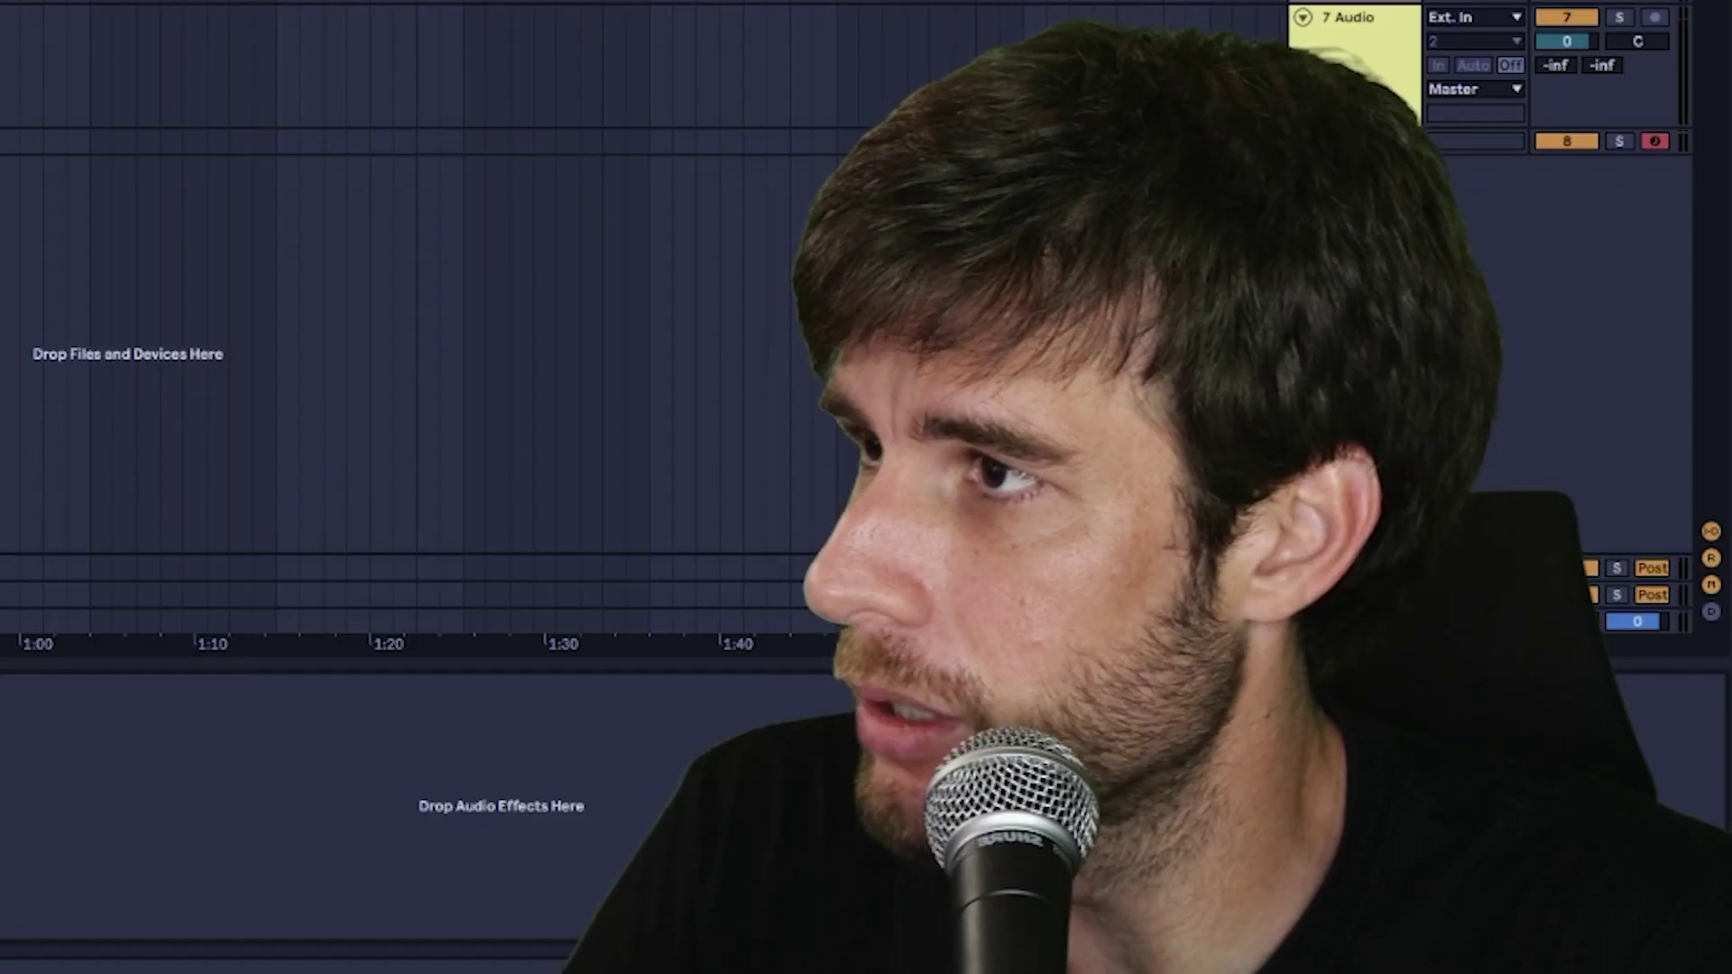
click(60, 120)
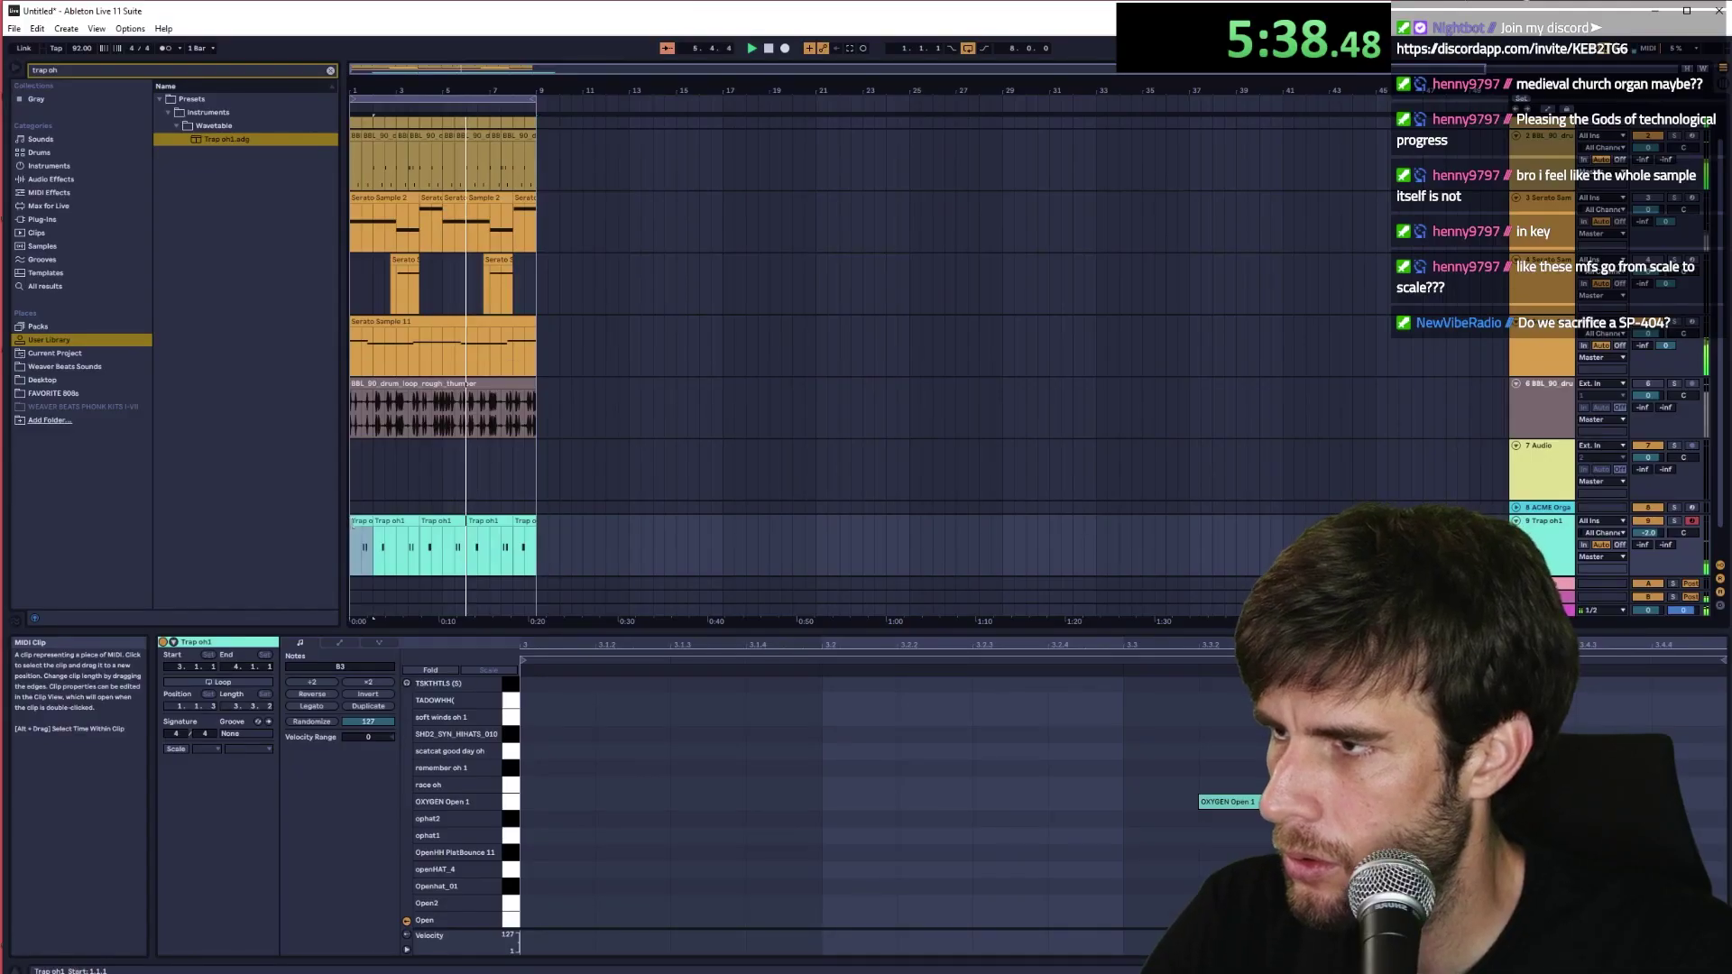
- Check the mixer view, then split the perc loop clip at three points
key(Tab)
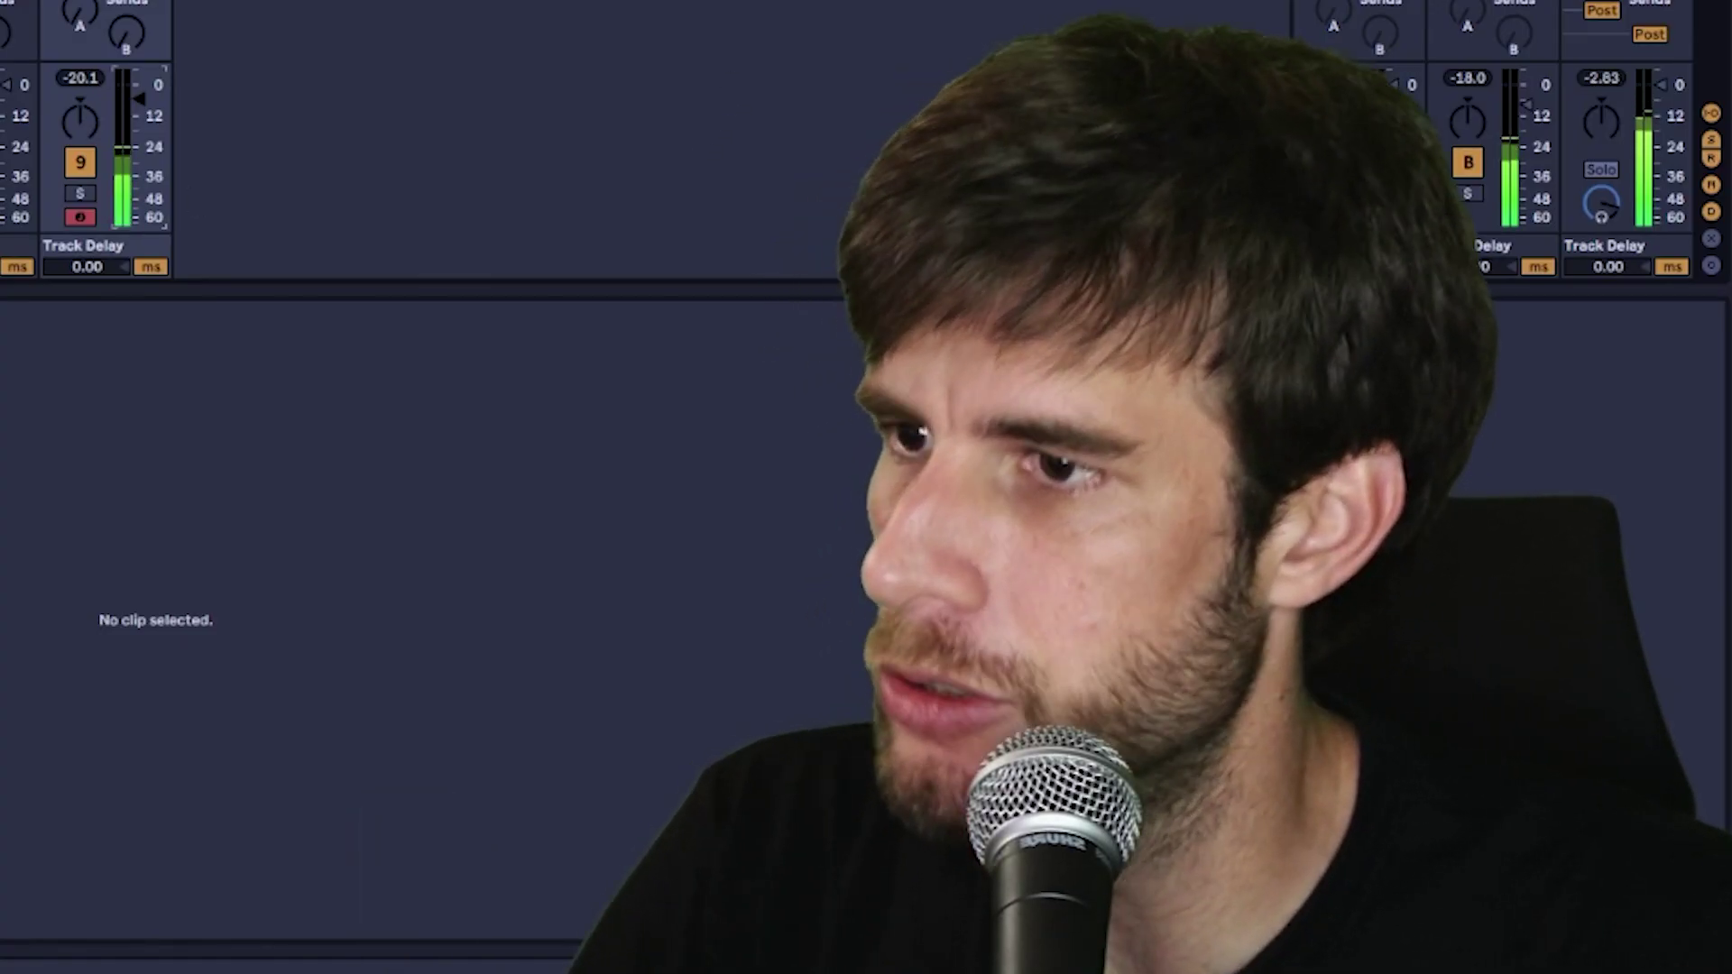
key(Tab)
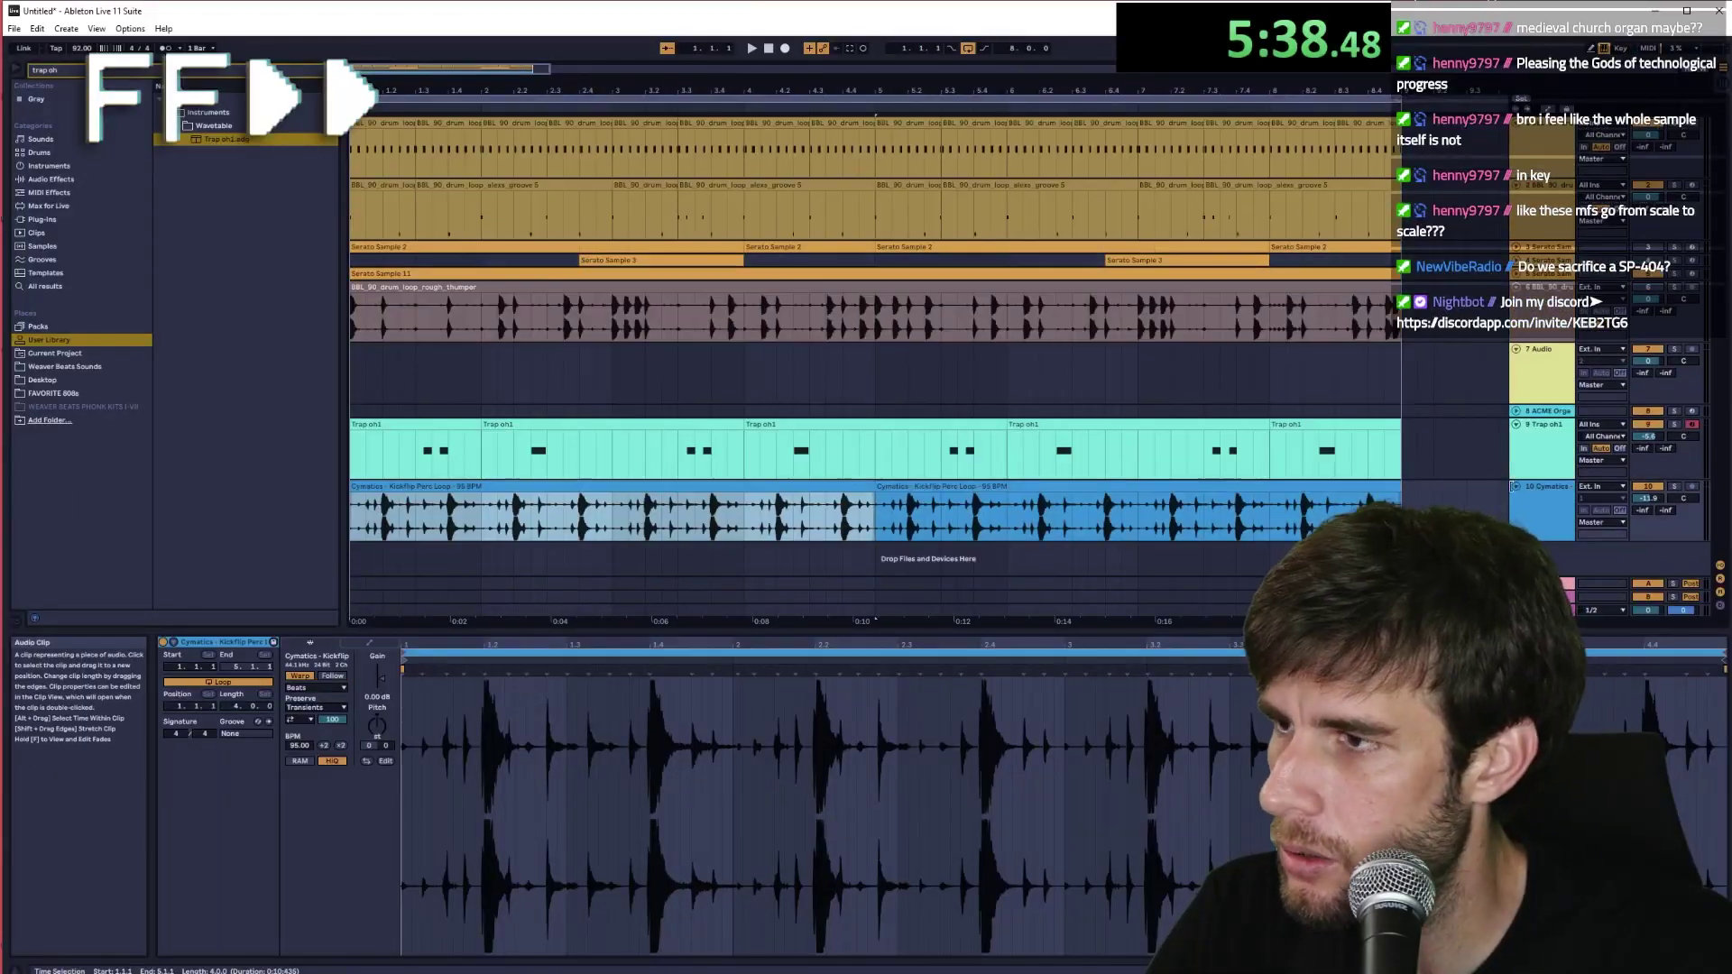
drag(520, 516, 542, 516)
key(ctrl+e)
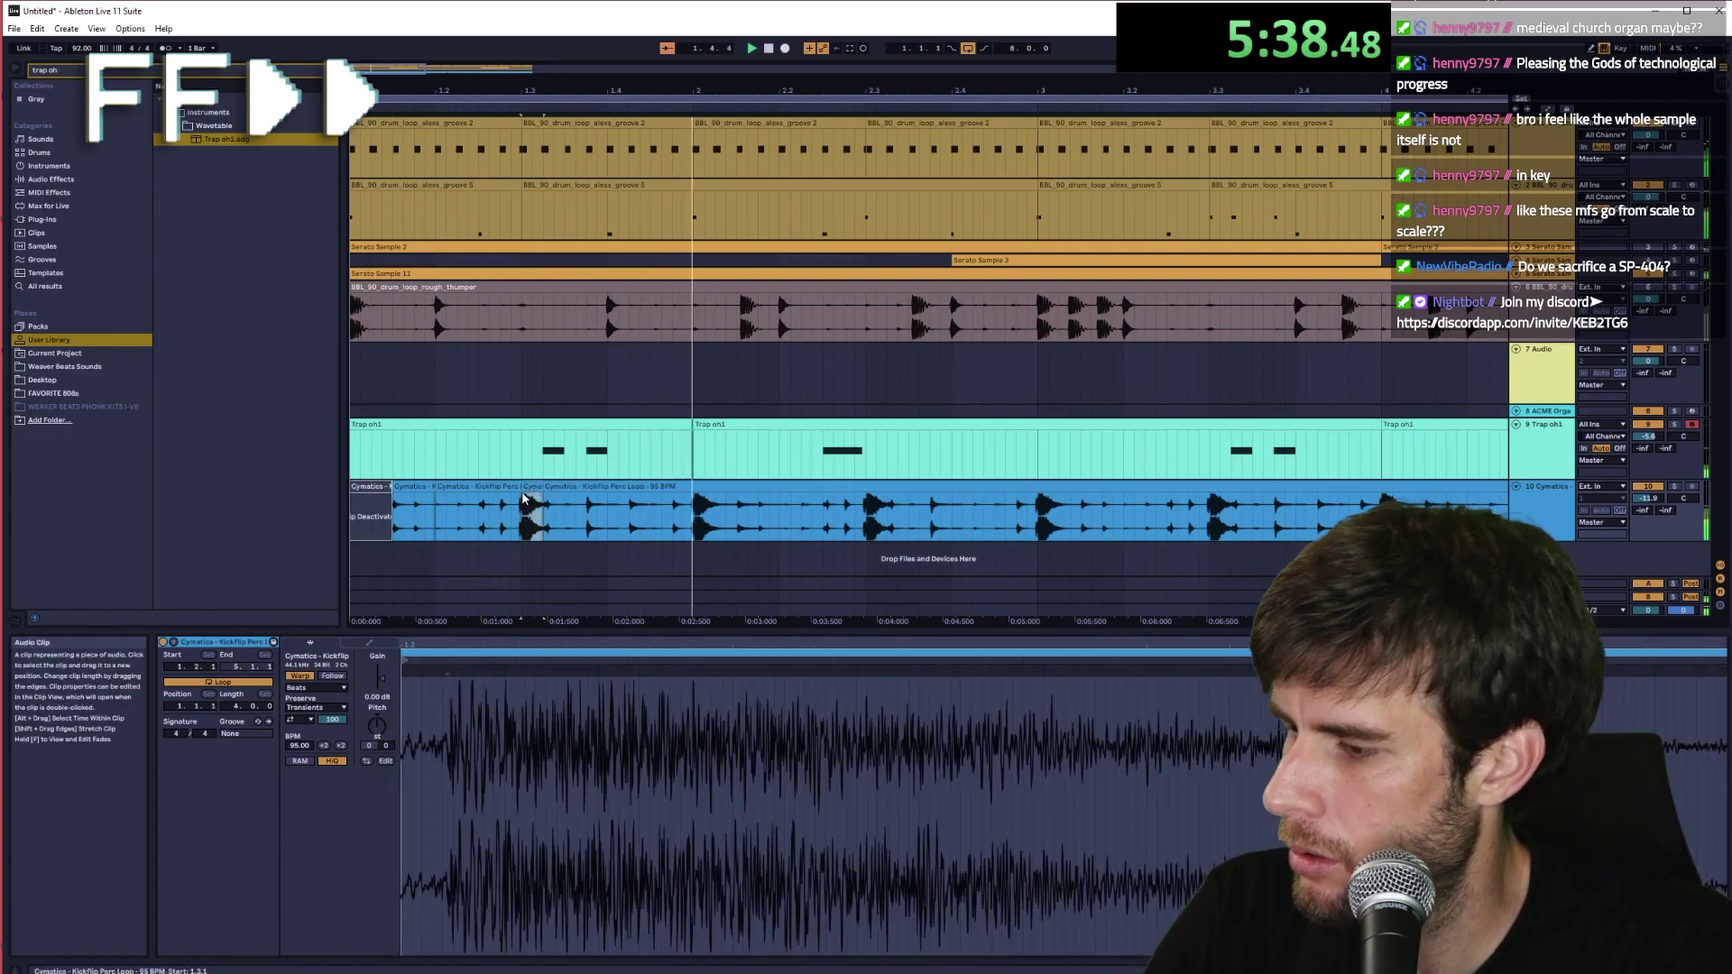
drag(694, 516, 714, 516)
key(ctrl+e)
drag(866, 516, 886, 516)
key(ctrl+e)
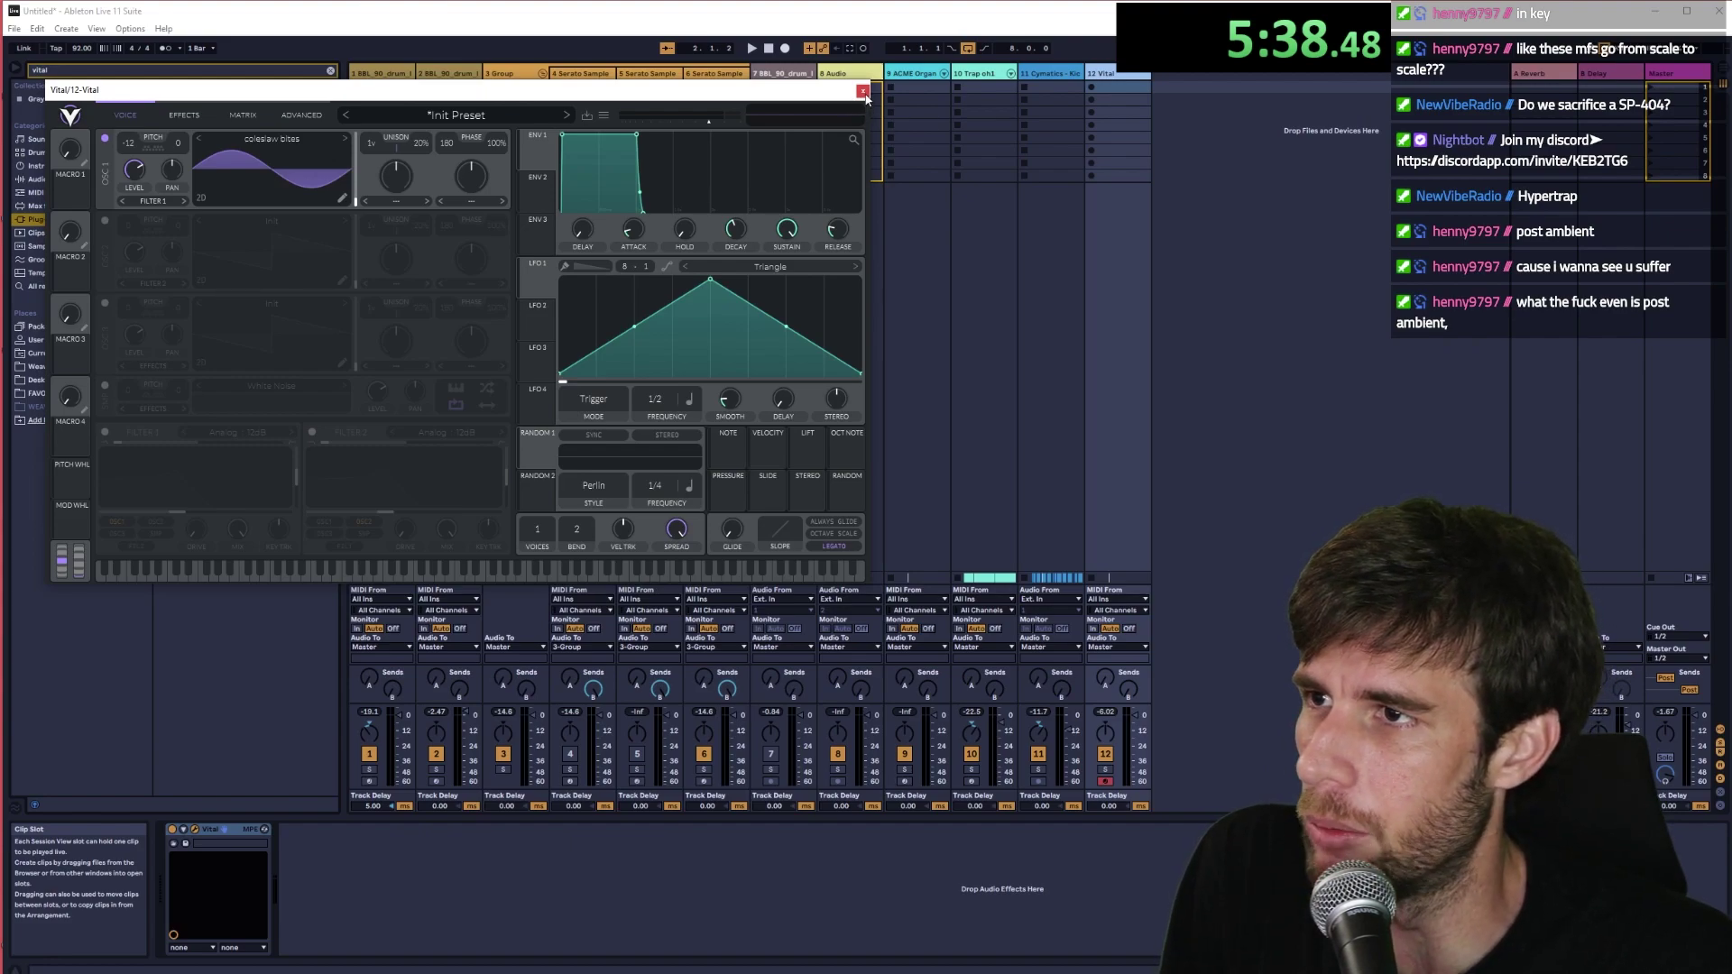
- Close the Vital editor, then select all arrangement clips and zoom in
click(863, 92)
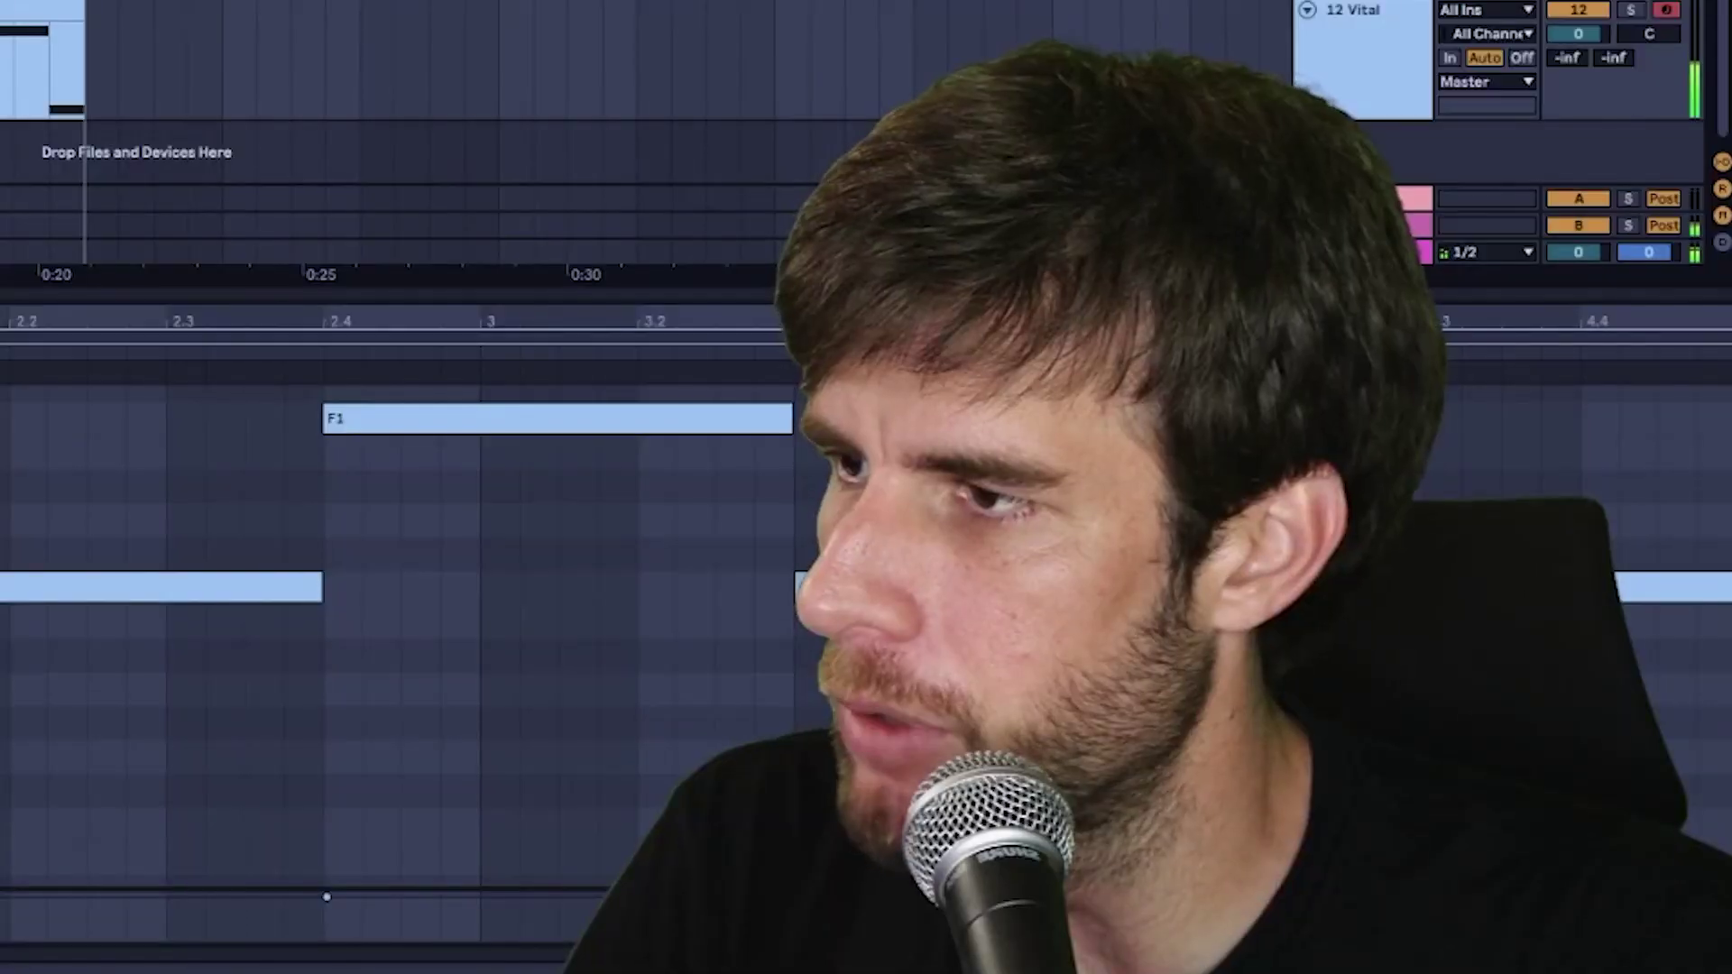
key(ctrl+a)
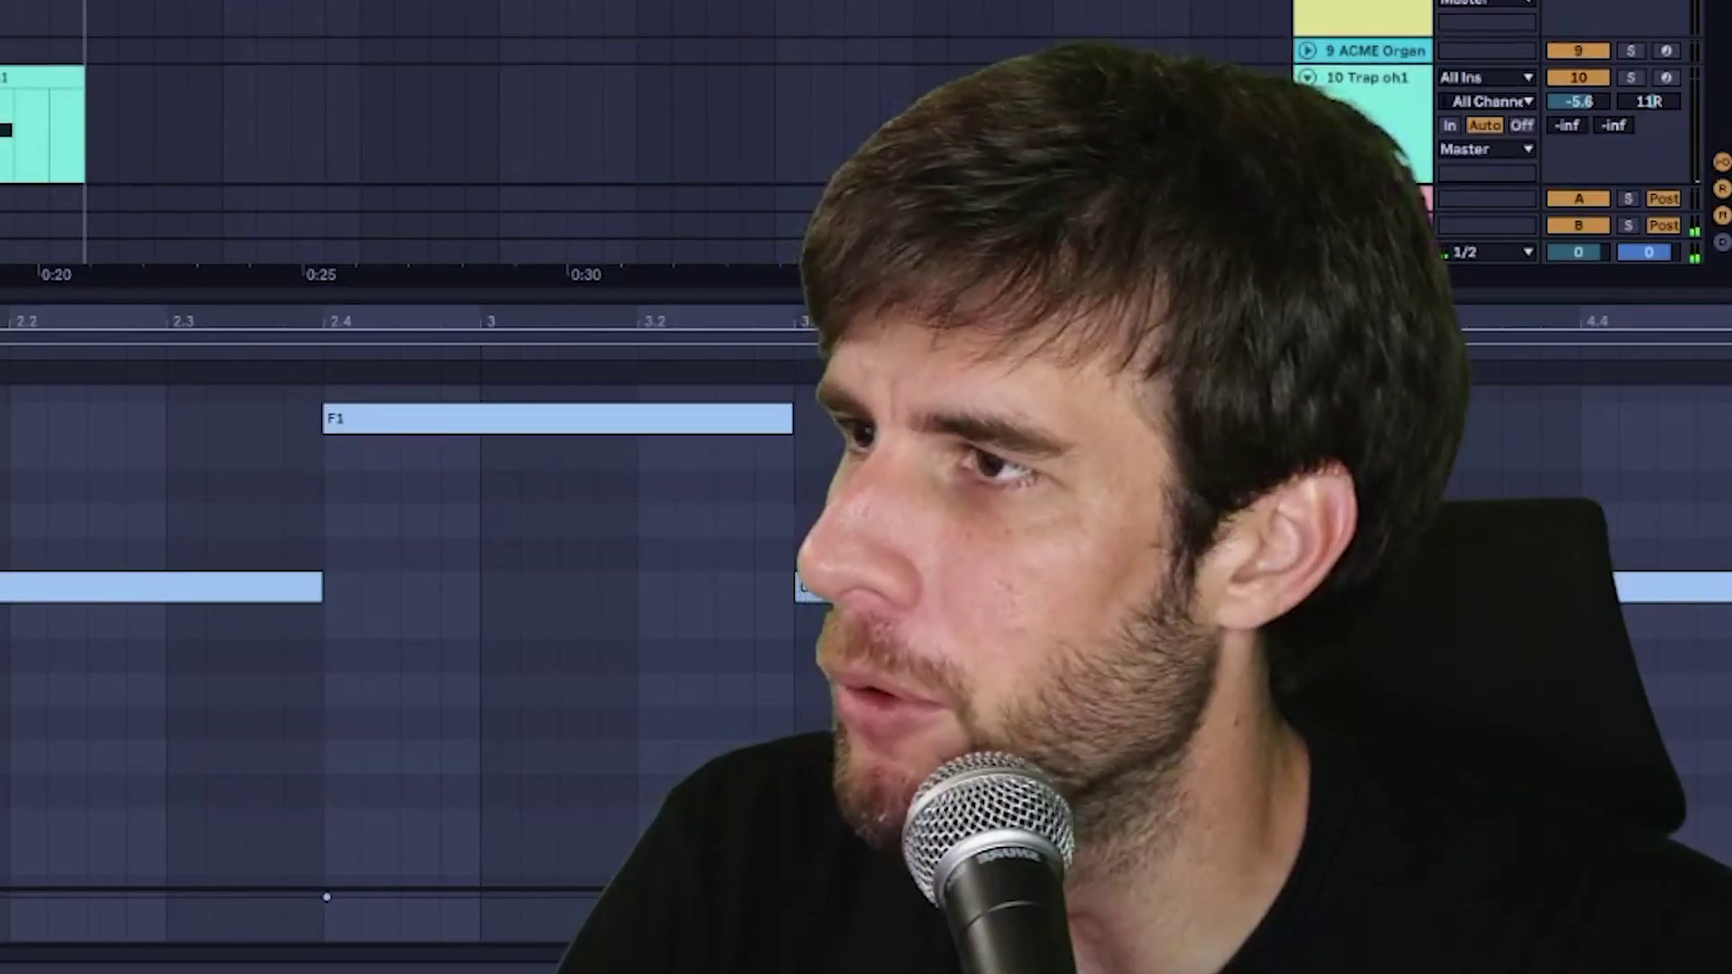
key(minus)
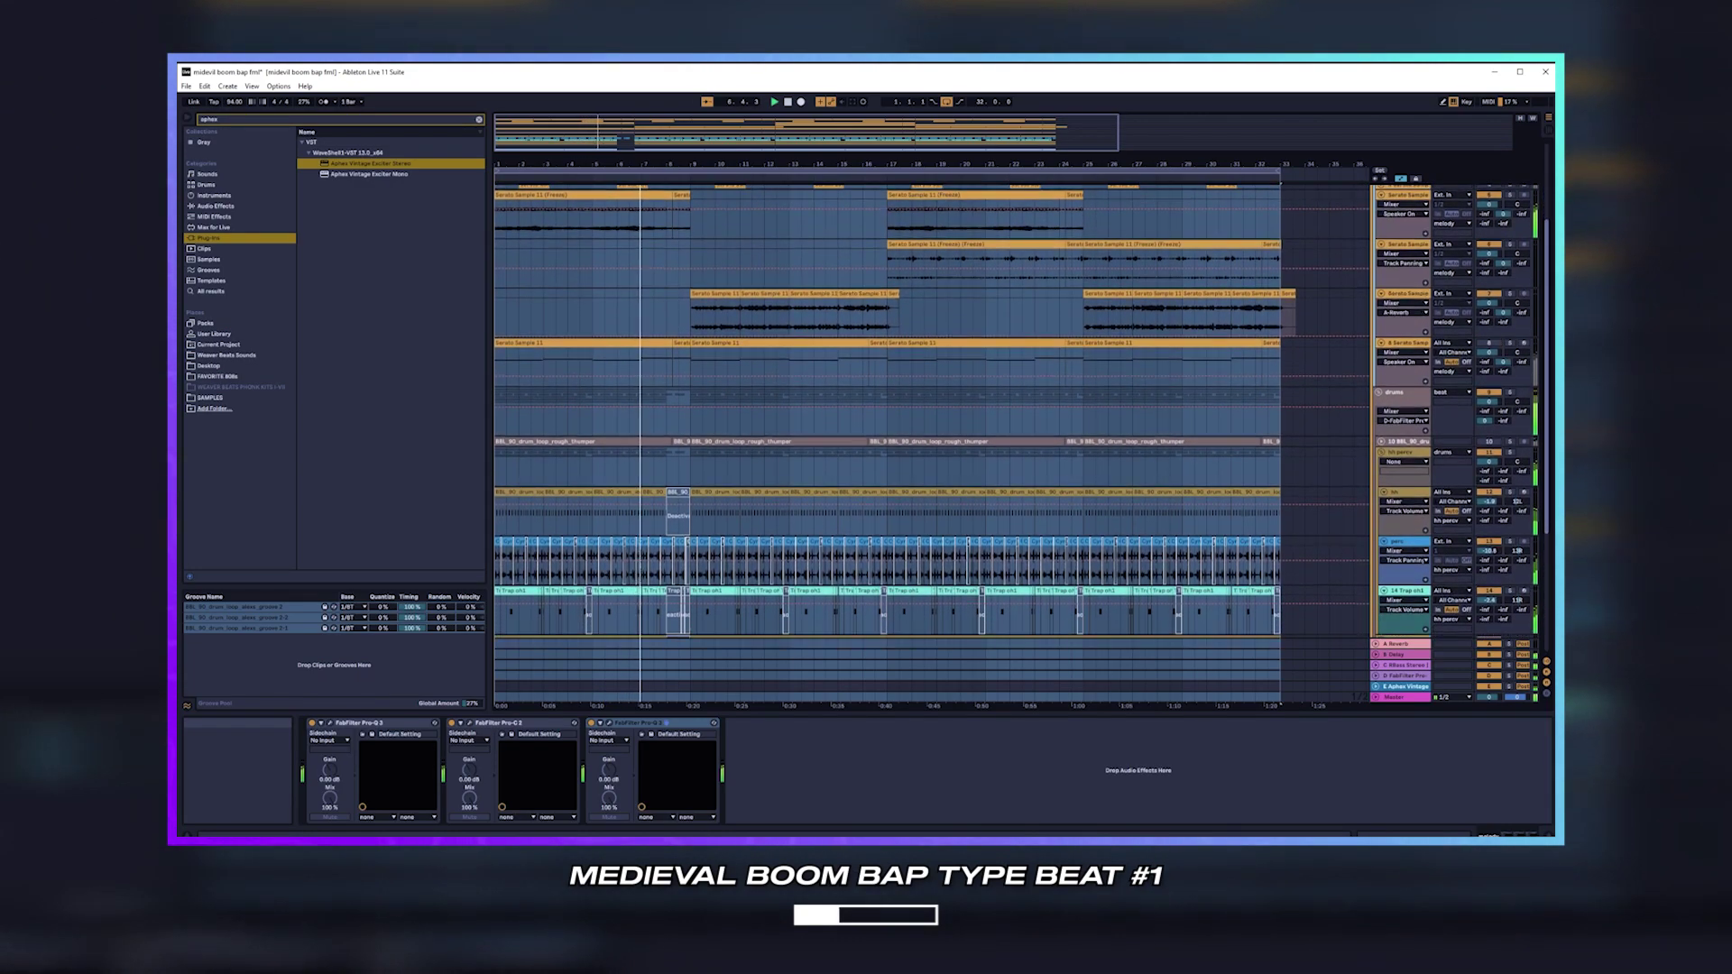
scroll(886, 447, down, 2)
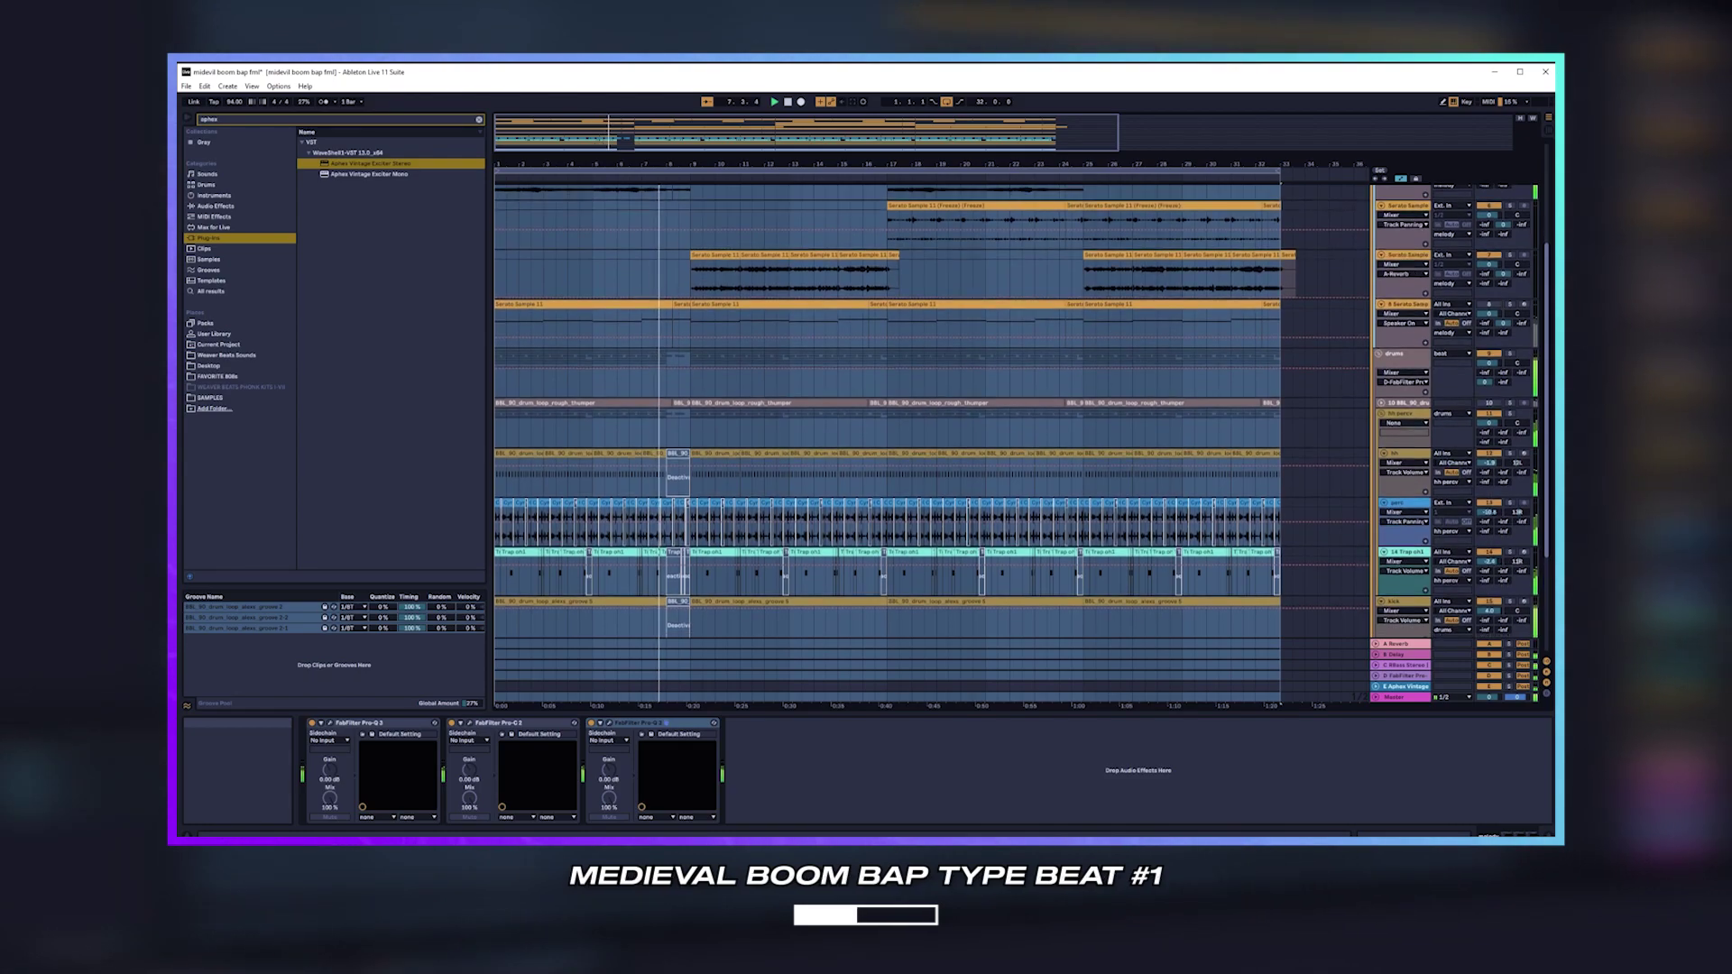
scroll(887, 448, down, 2)
scroll(887, 448, down, 2)
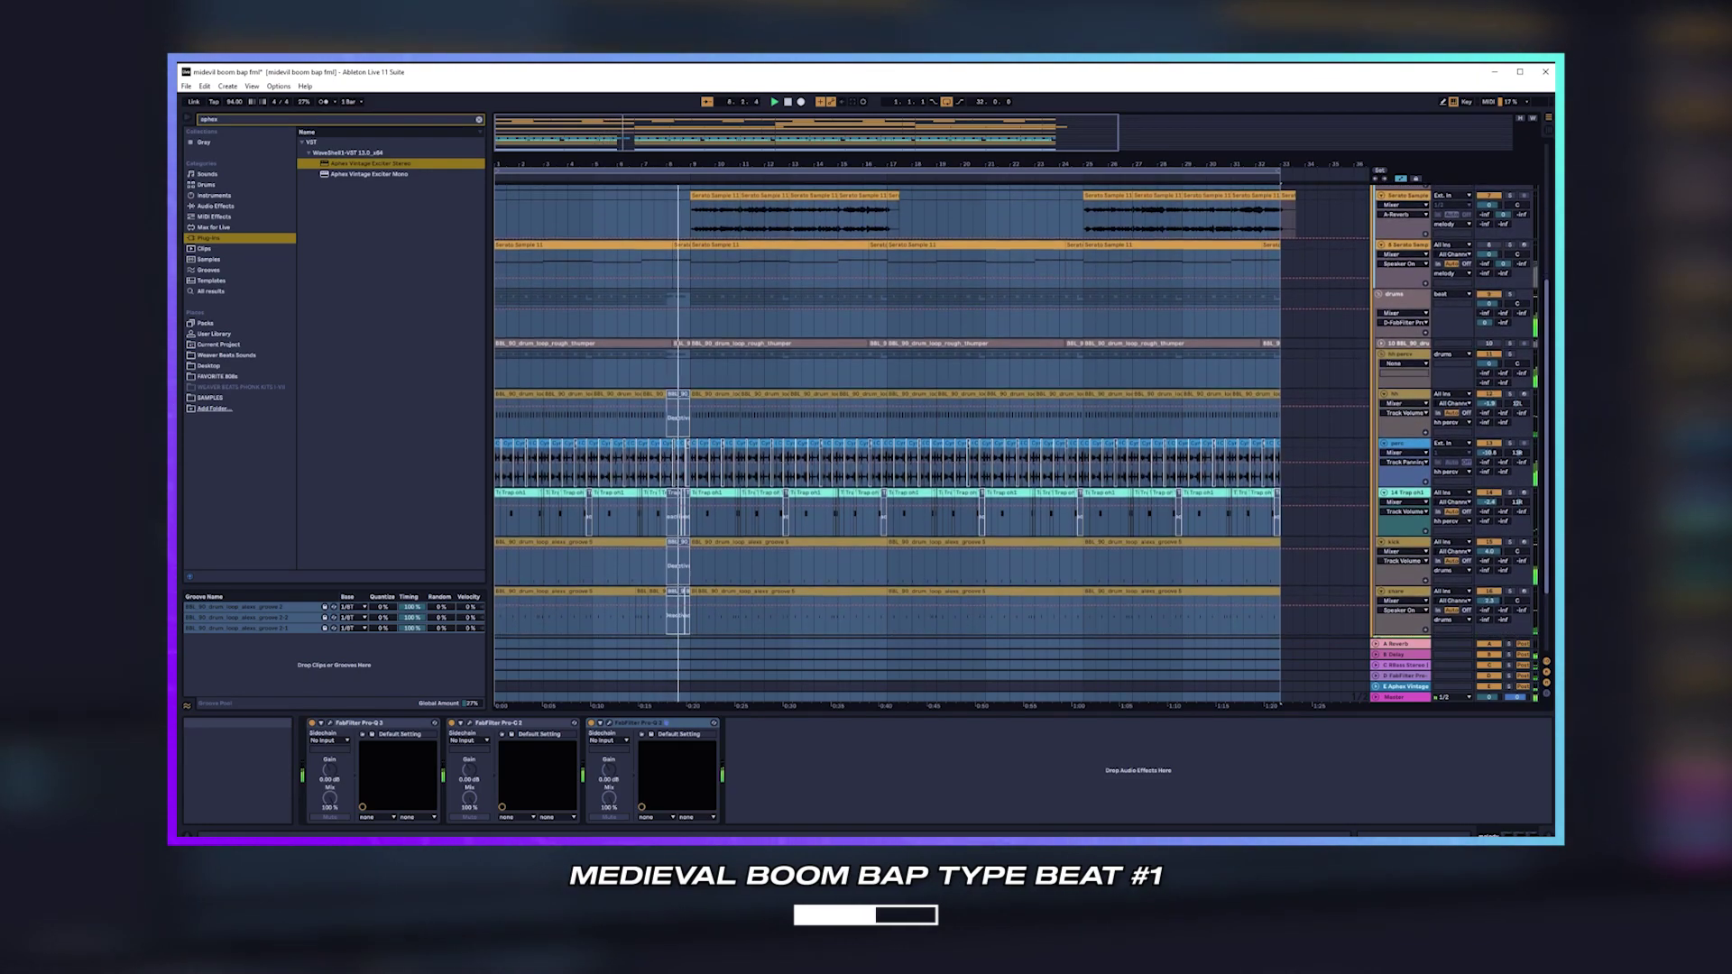
scroll(887, 447, down, 2)
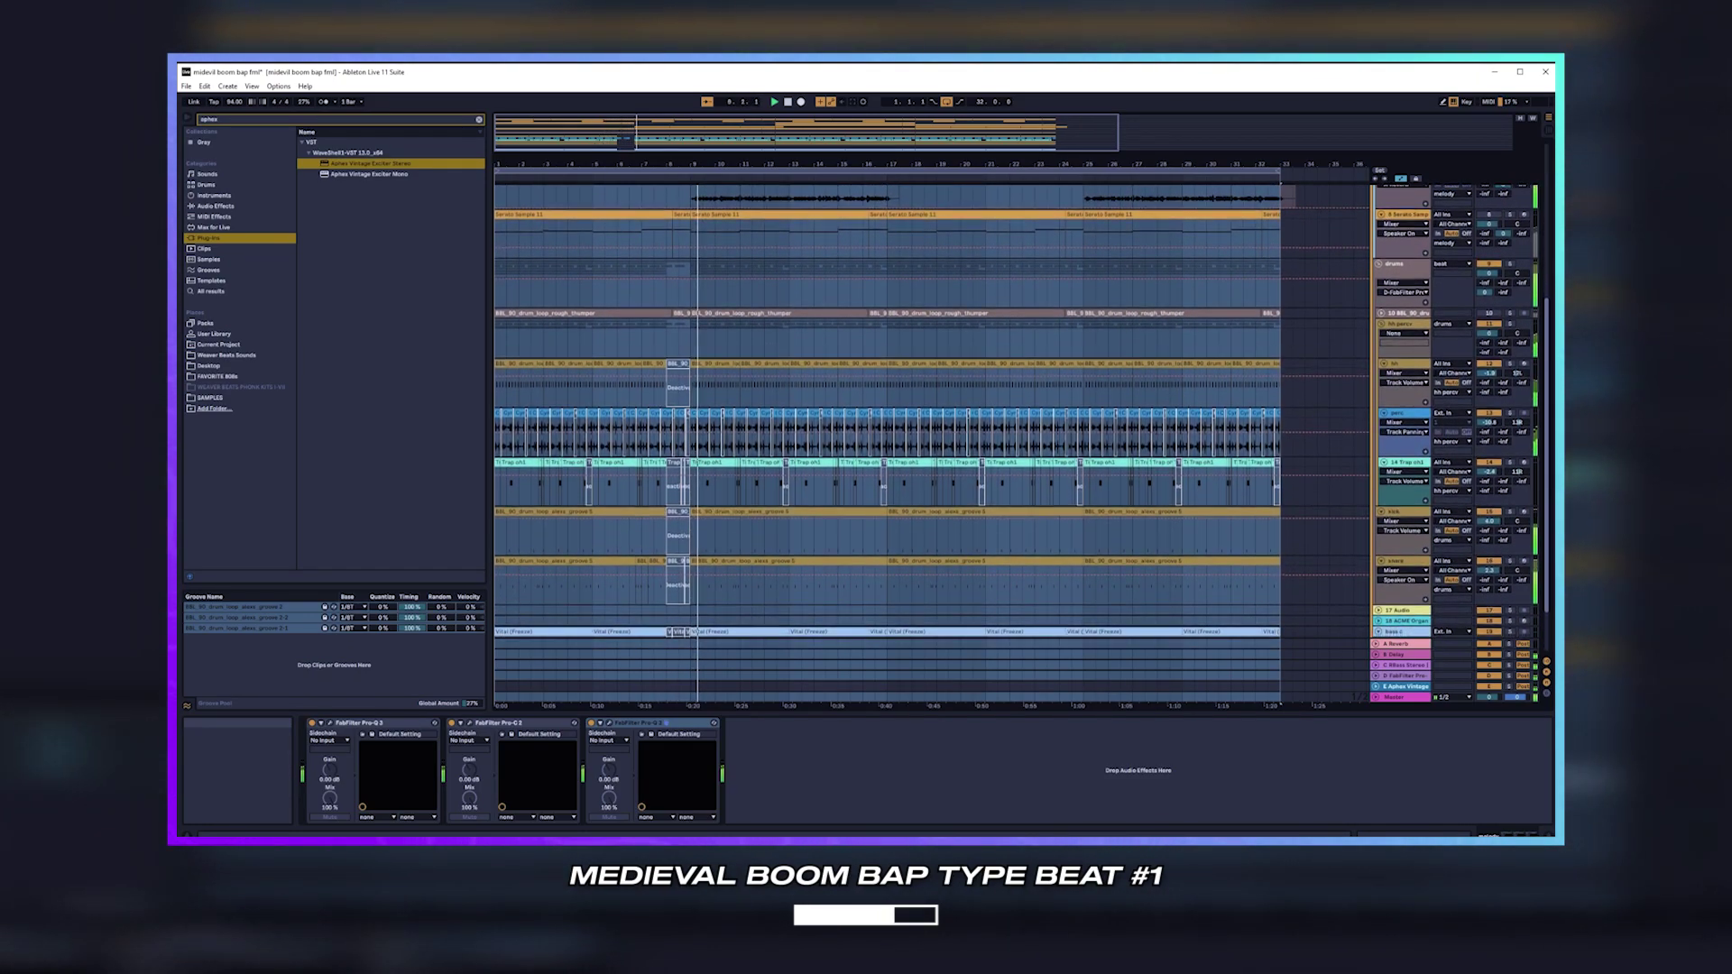
scroll(886, 446, down, 1)
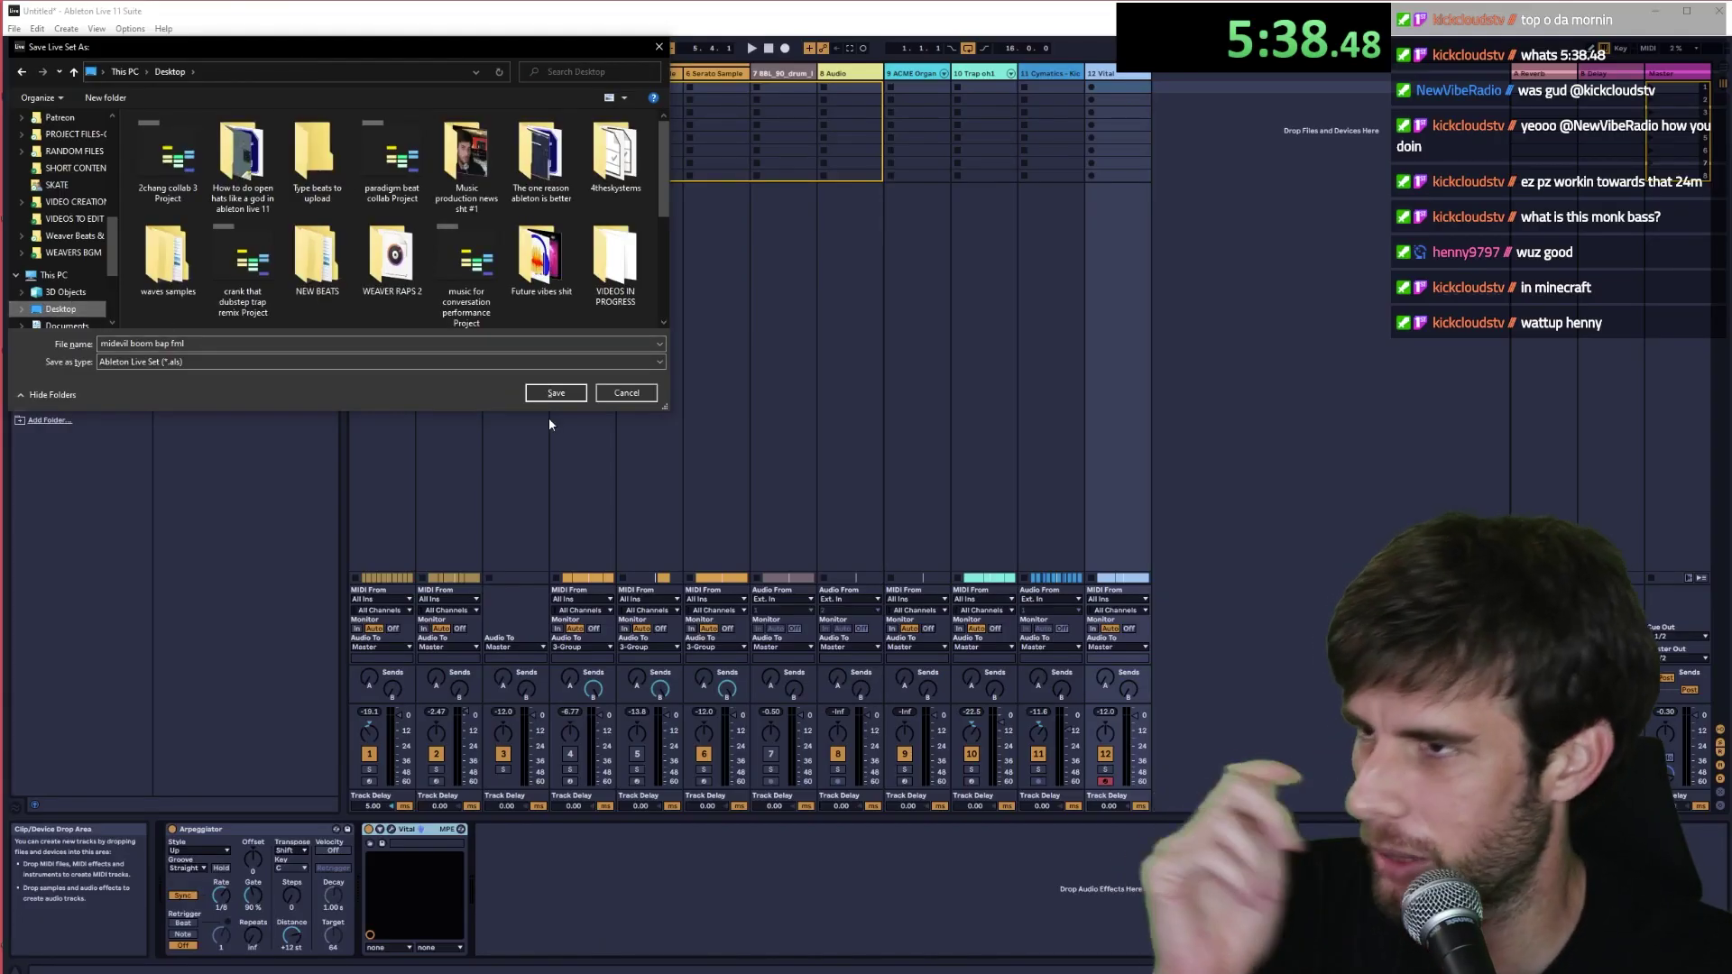
- Save as 'midevil boom bap fml' with collected files, then minimize Live and try searching for Splice
click(557, 395)
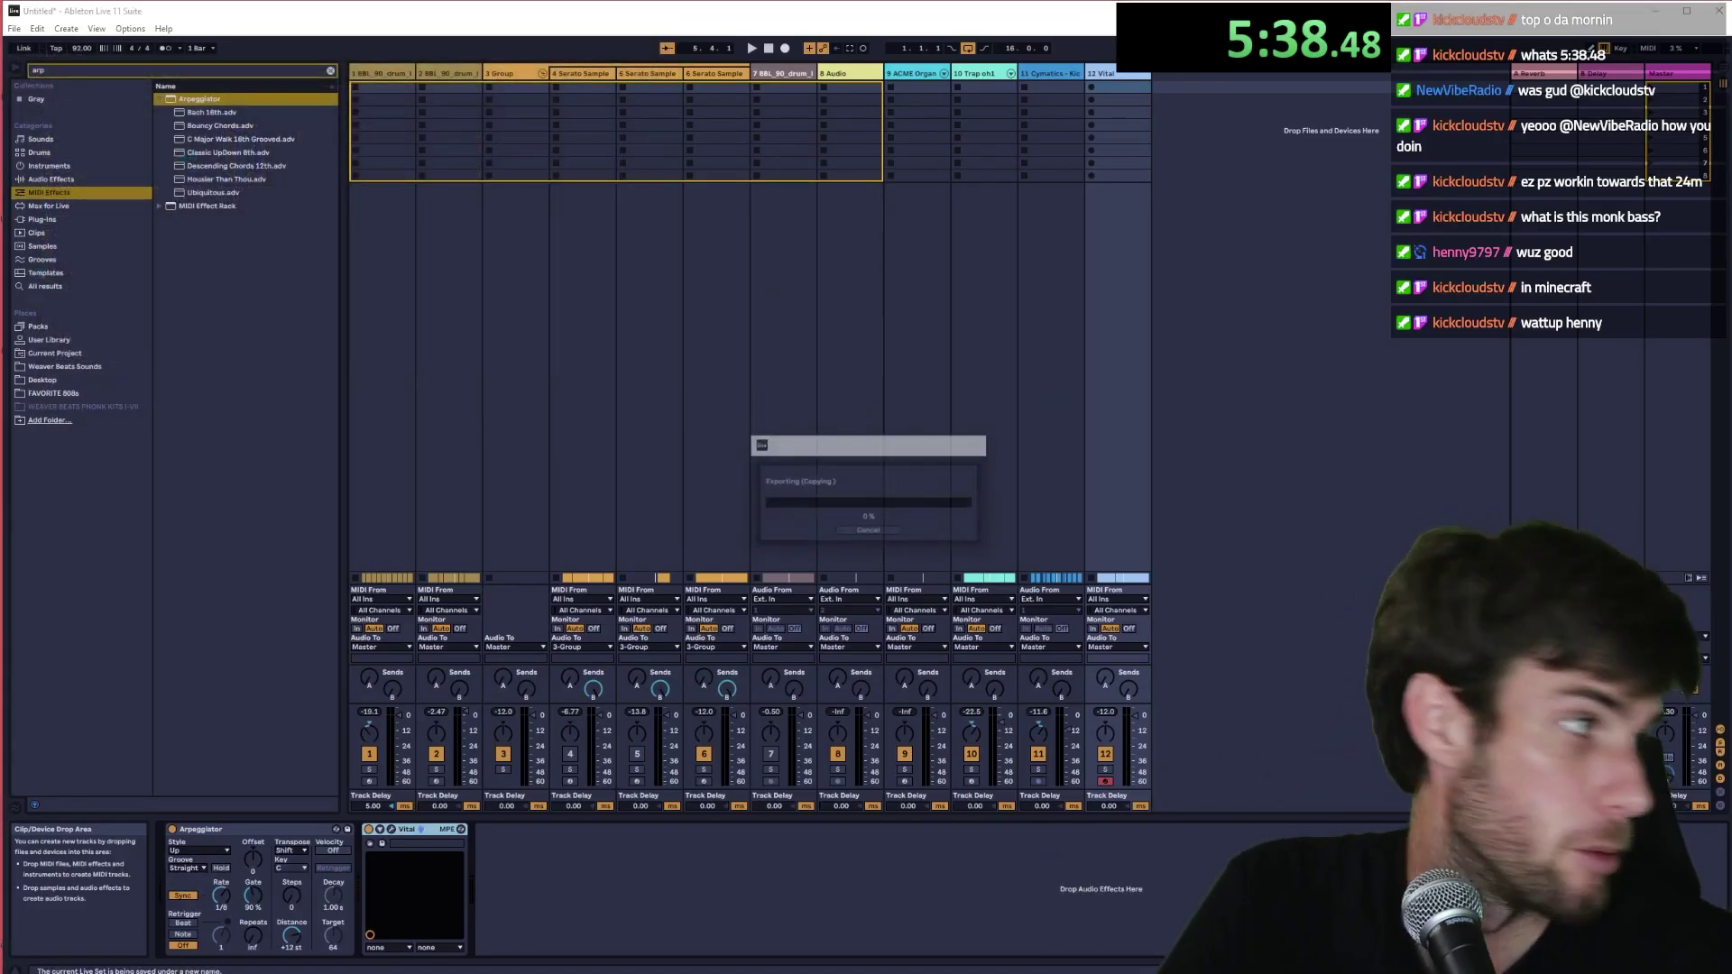
click(1661, 16)
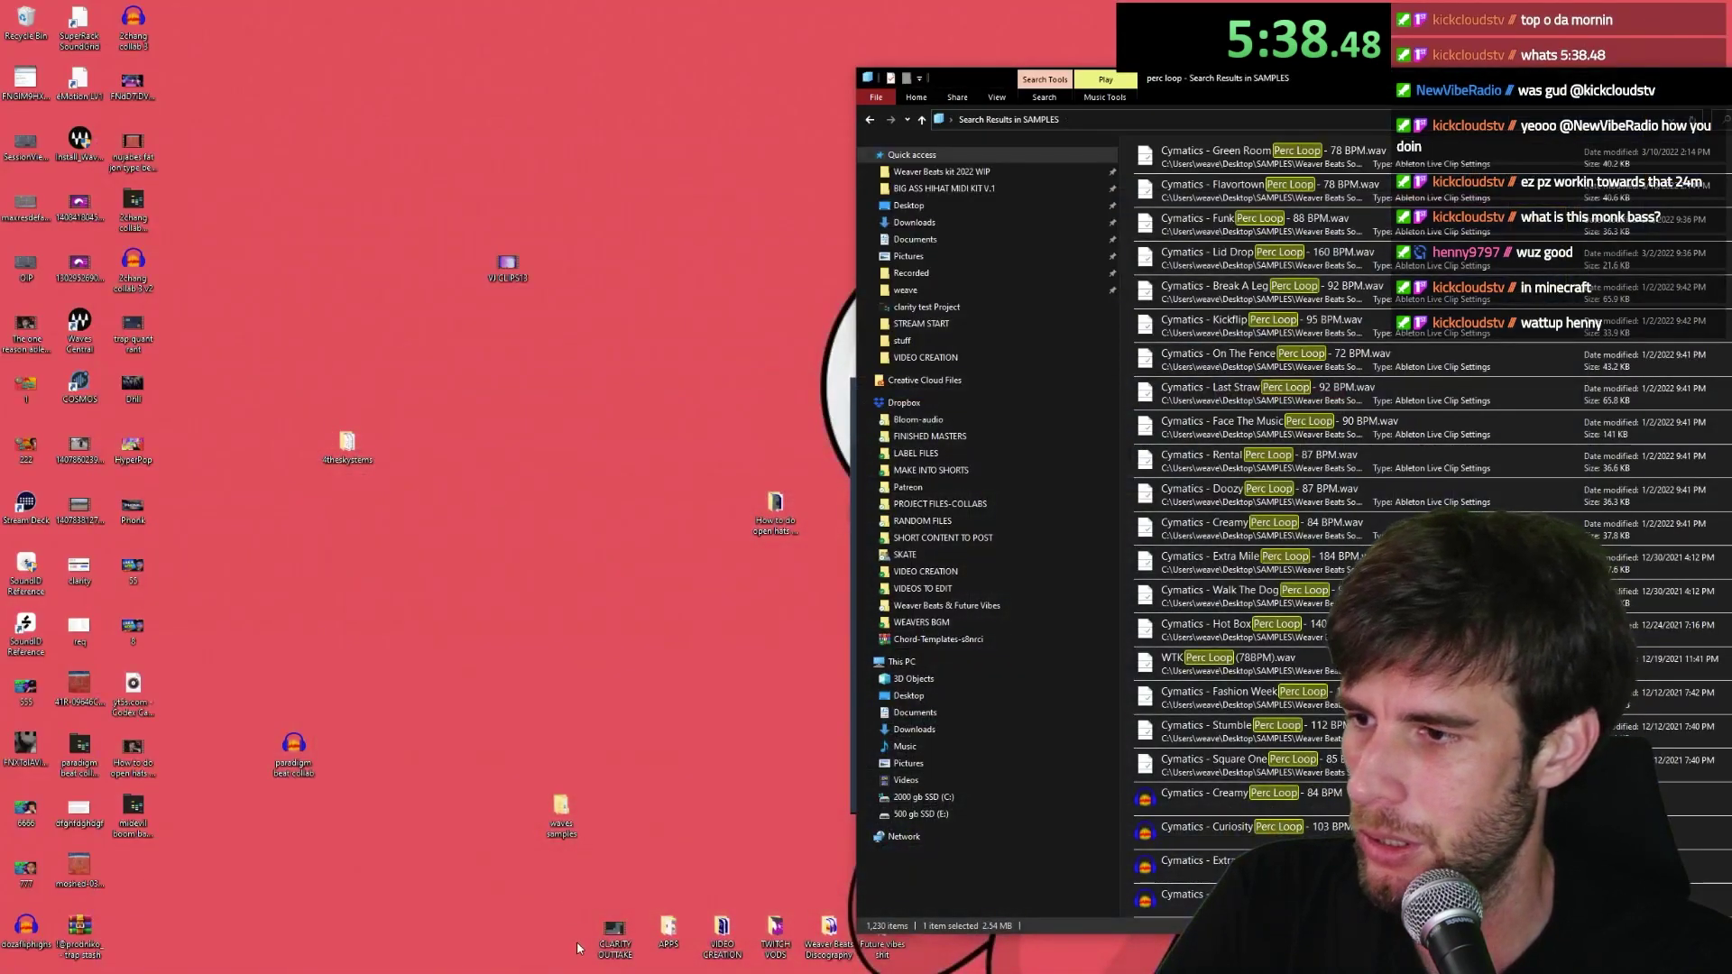
key(super)
text(splice)
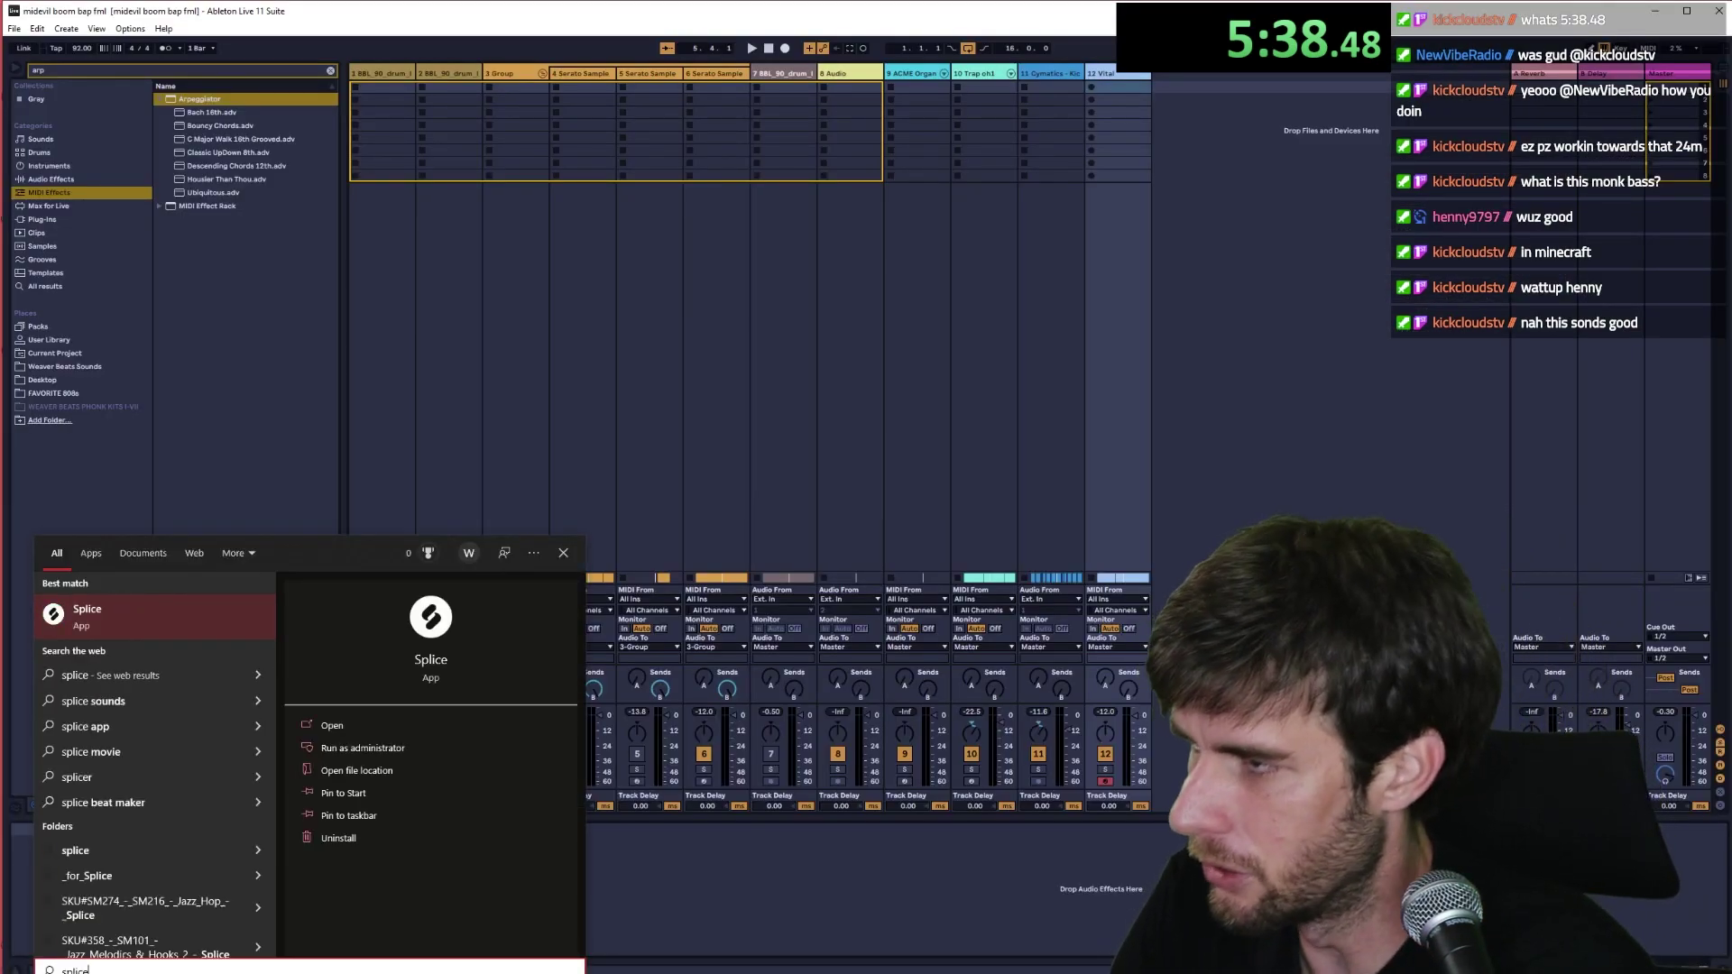
key(Escape)
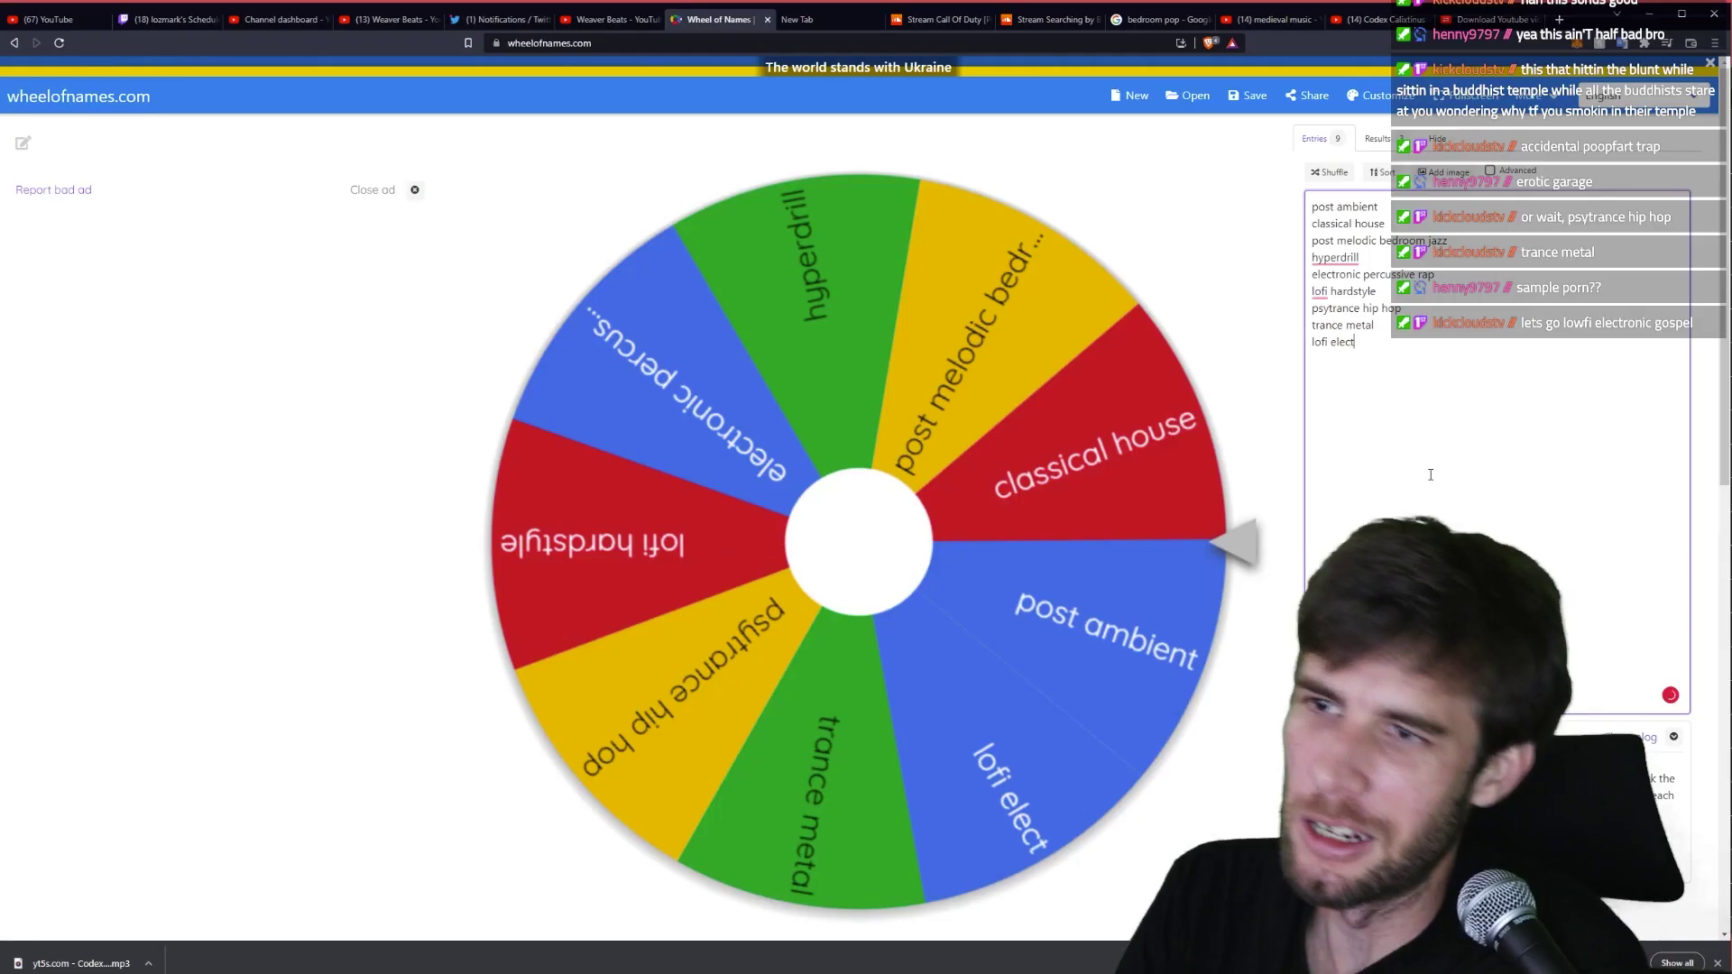
text(ronic gospel)
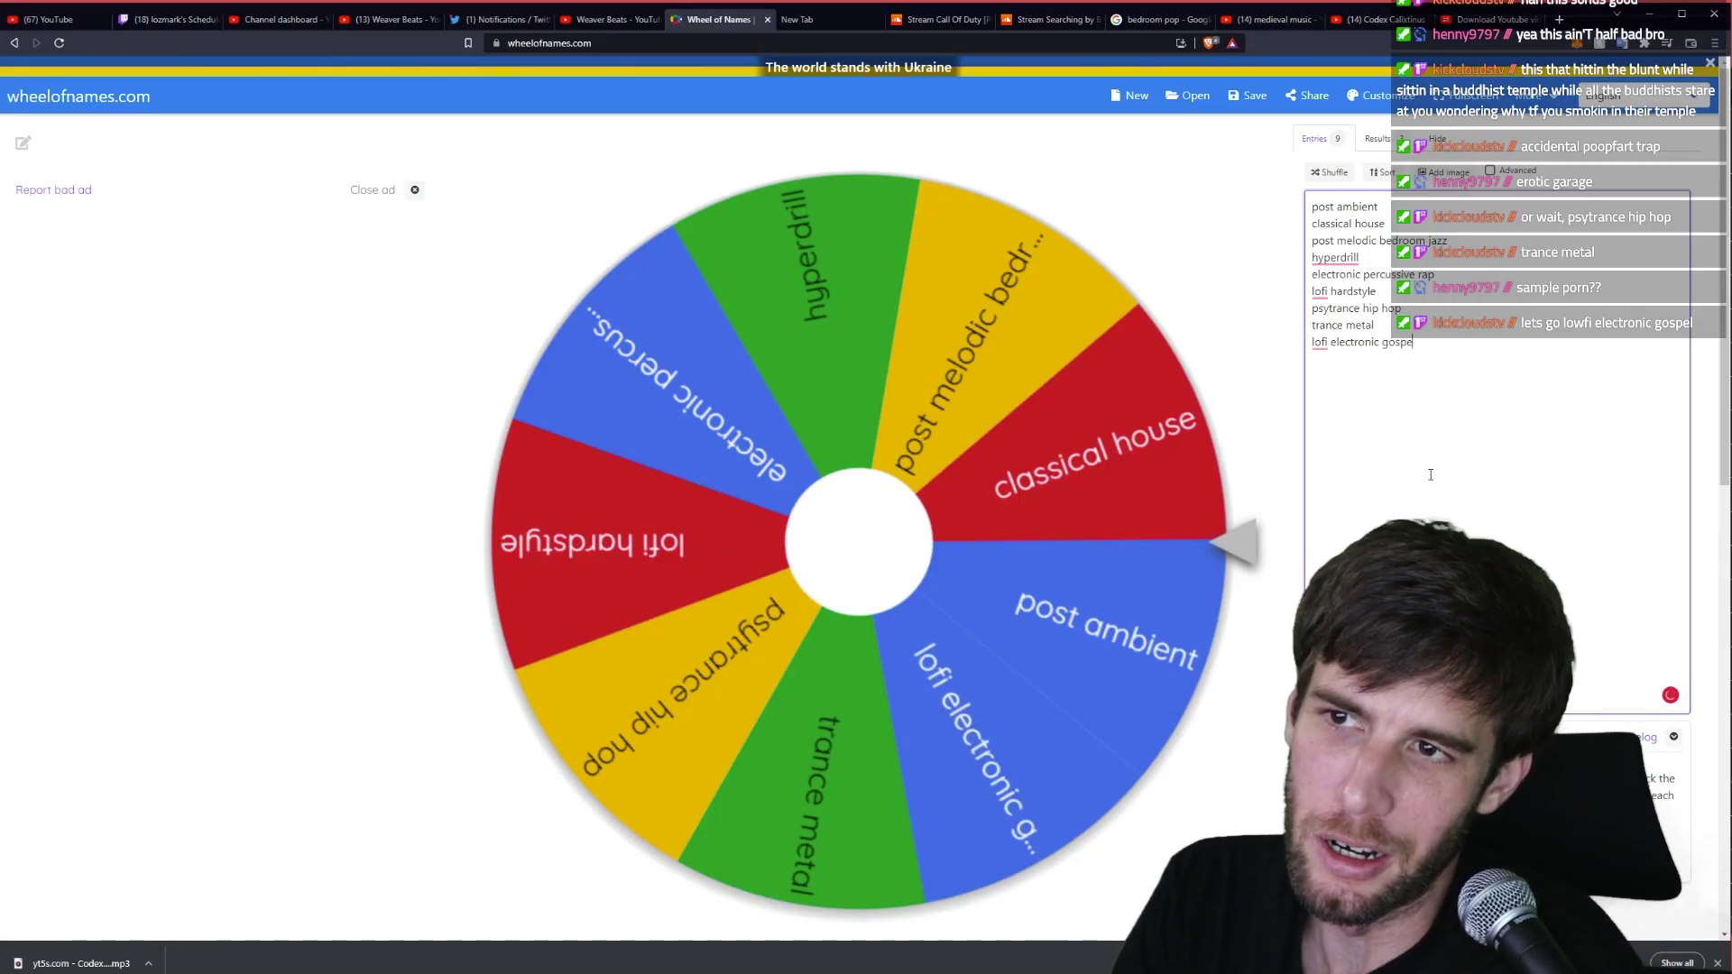
- Spin the wheel with lofi electronic gospel added, landing on post melodic bedroom jazz
click(1218, 536)
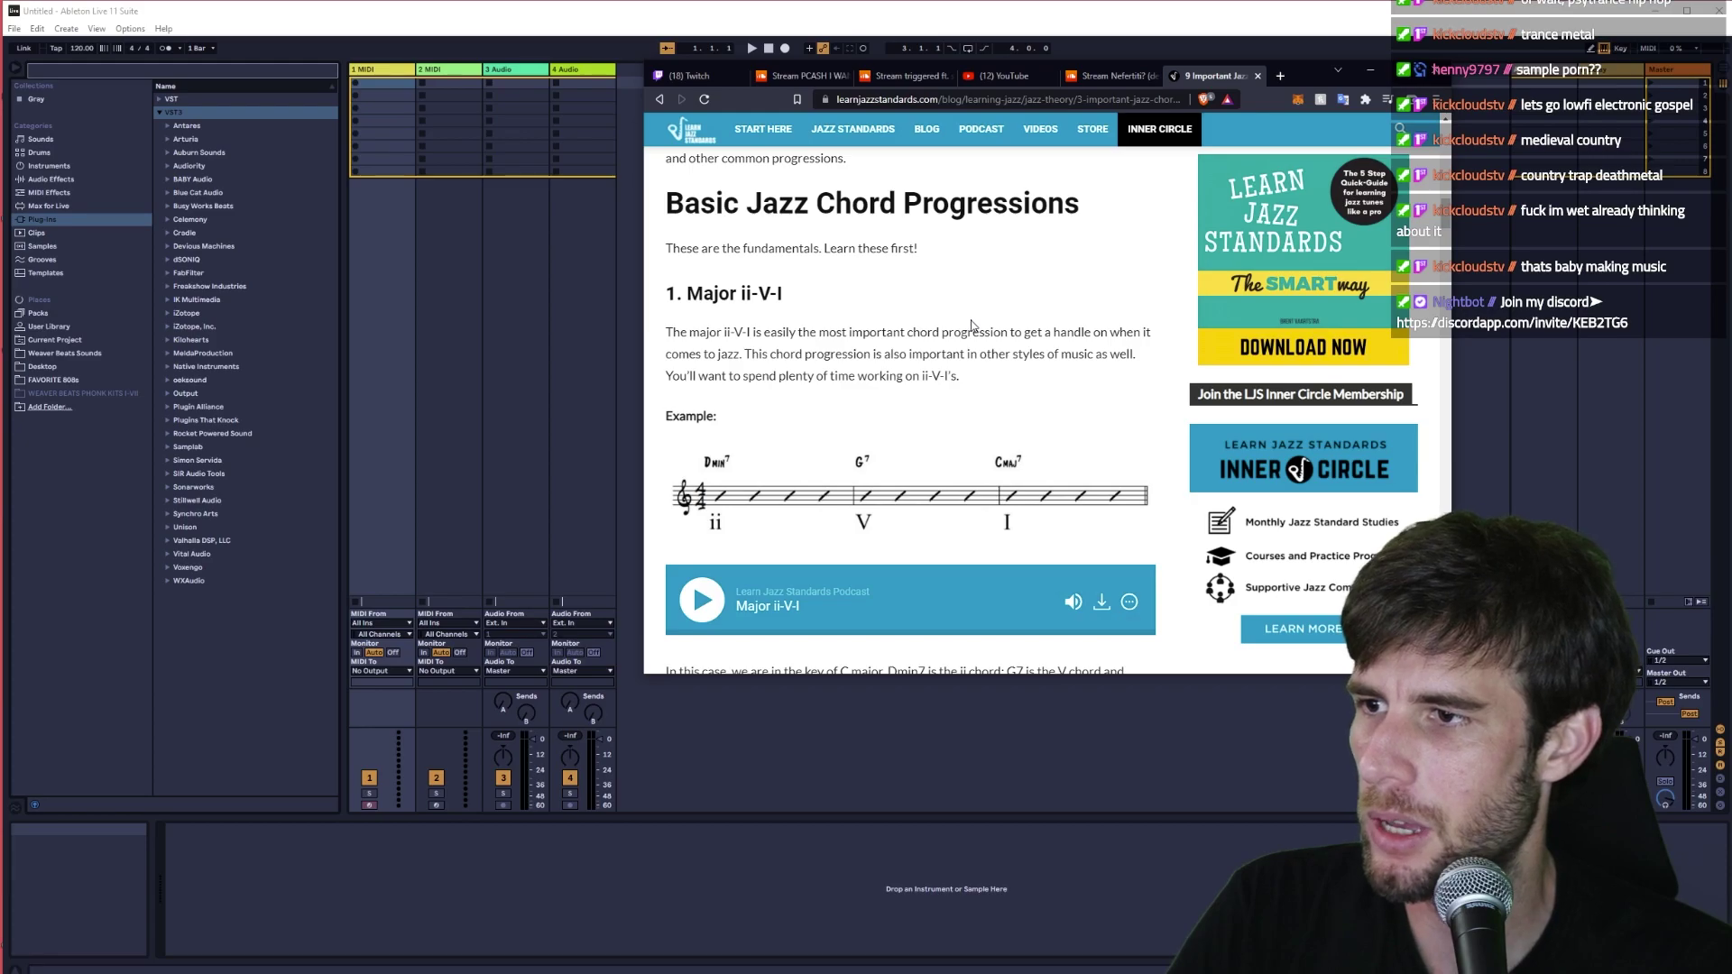
- Close the jazz ii-V-I reference page and return to the new set
click(1026, 760)
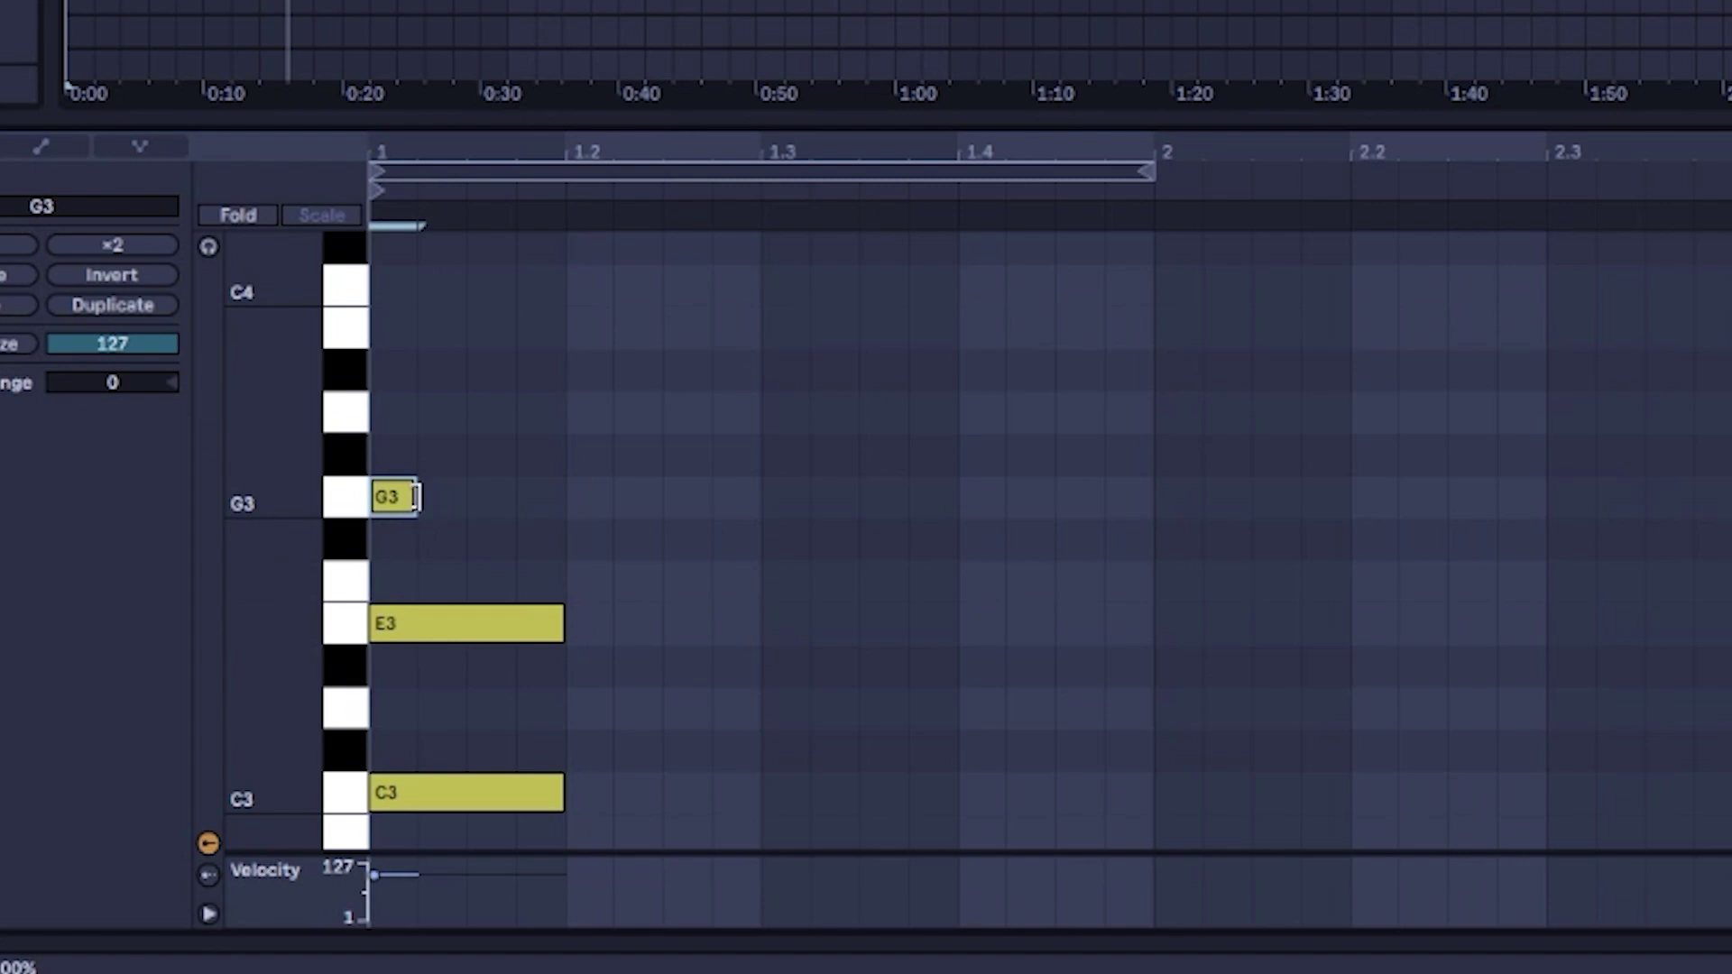
- Lengthen G3, raise the chord to D3-F#3-A3, and add a transposed copy at beat 1.2
drag(410, 495, 564, 496)
key(ctrl+a)
key(Up)
key(Up)
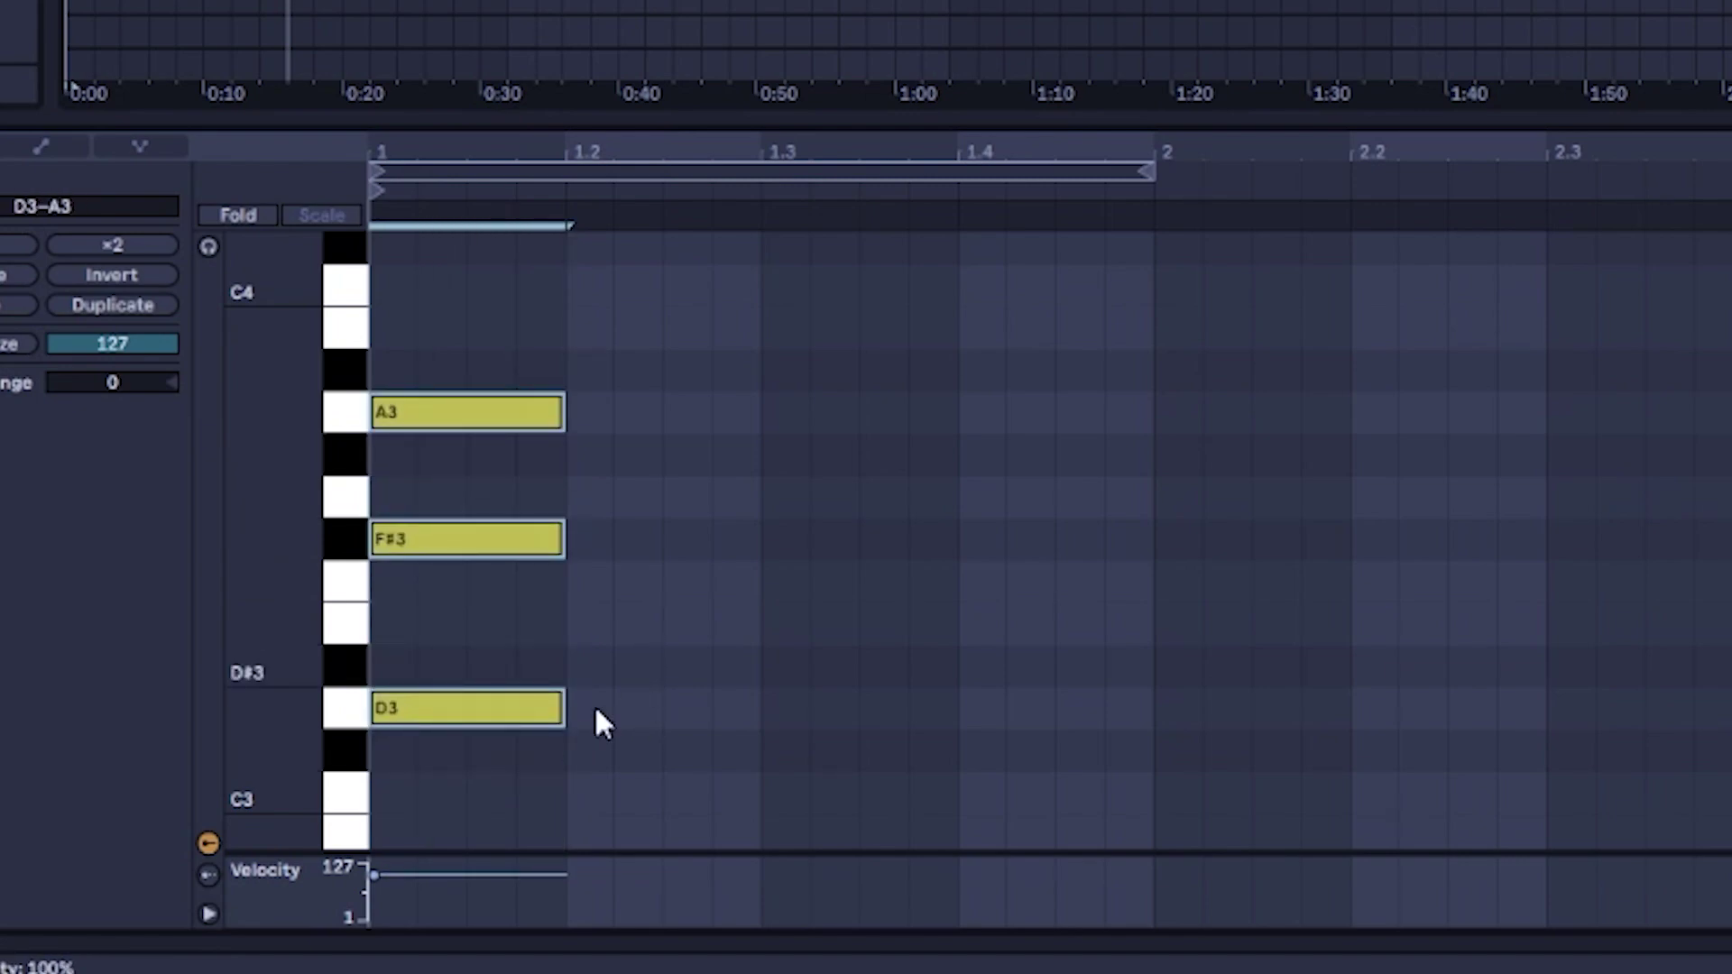
key(ctrl+d)
key(Up)
key(Up)
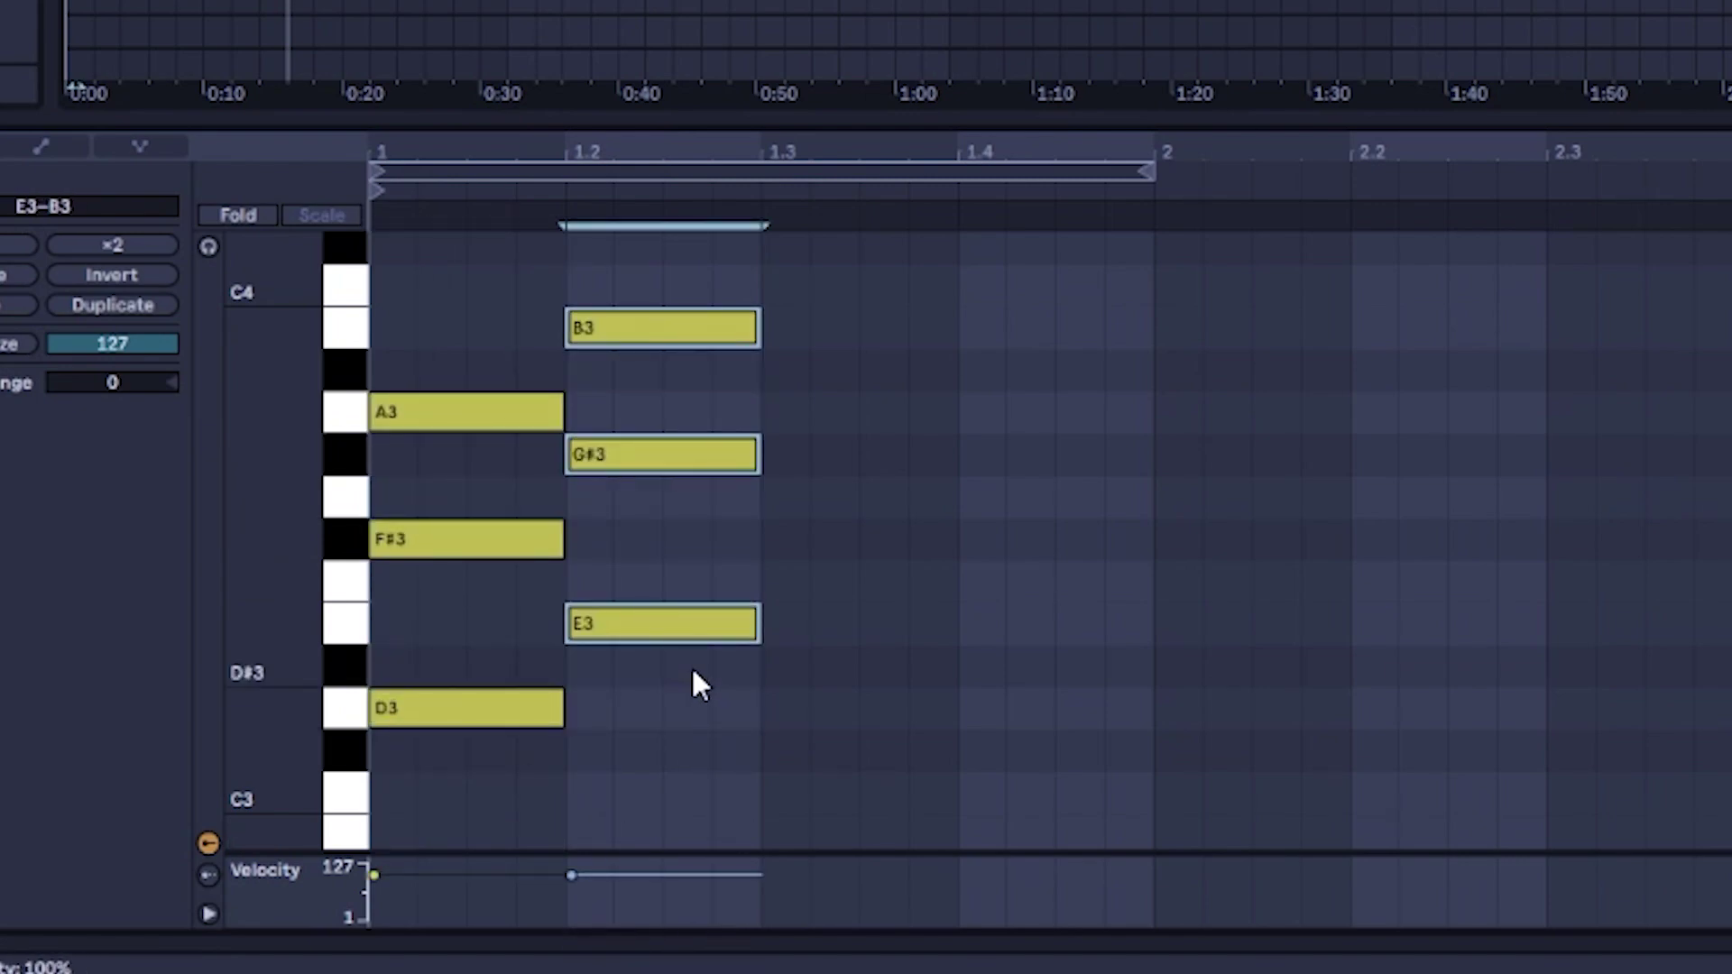
key(Up)
key(Up)
key(Down)
key(Up)
key(Up)
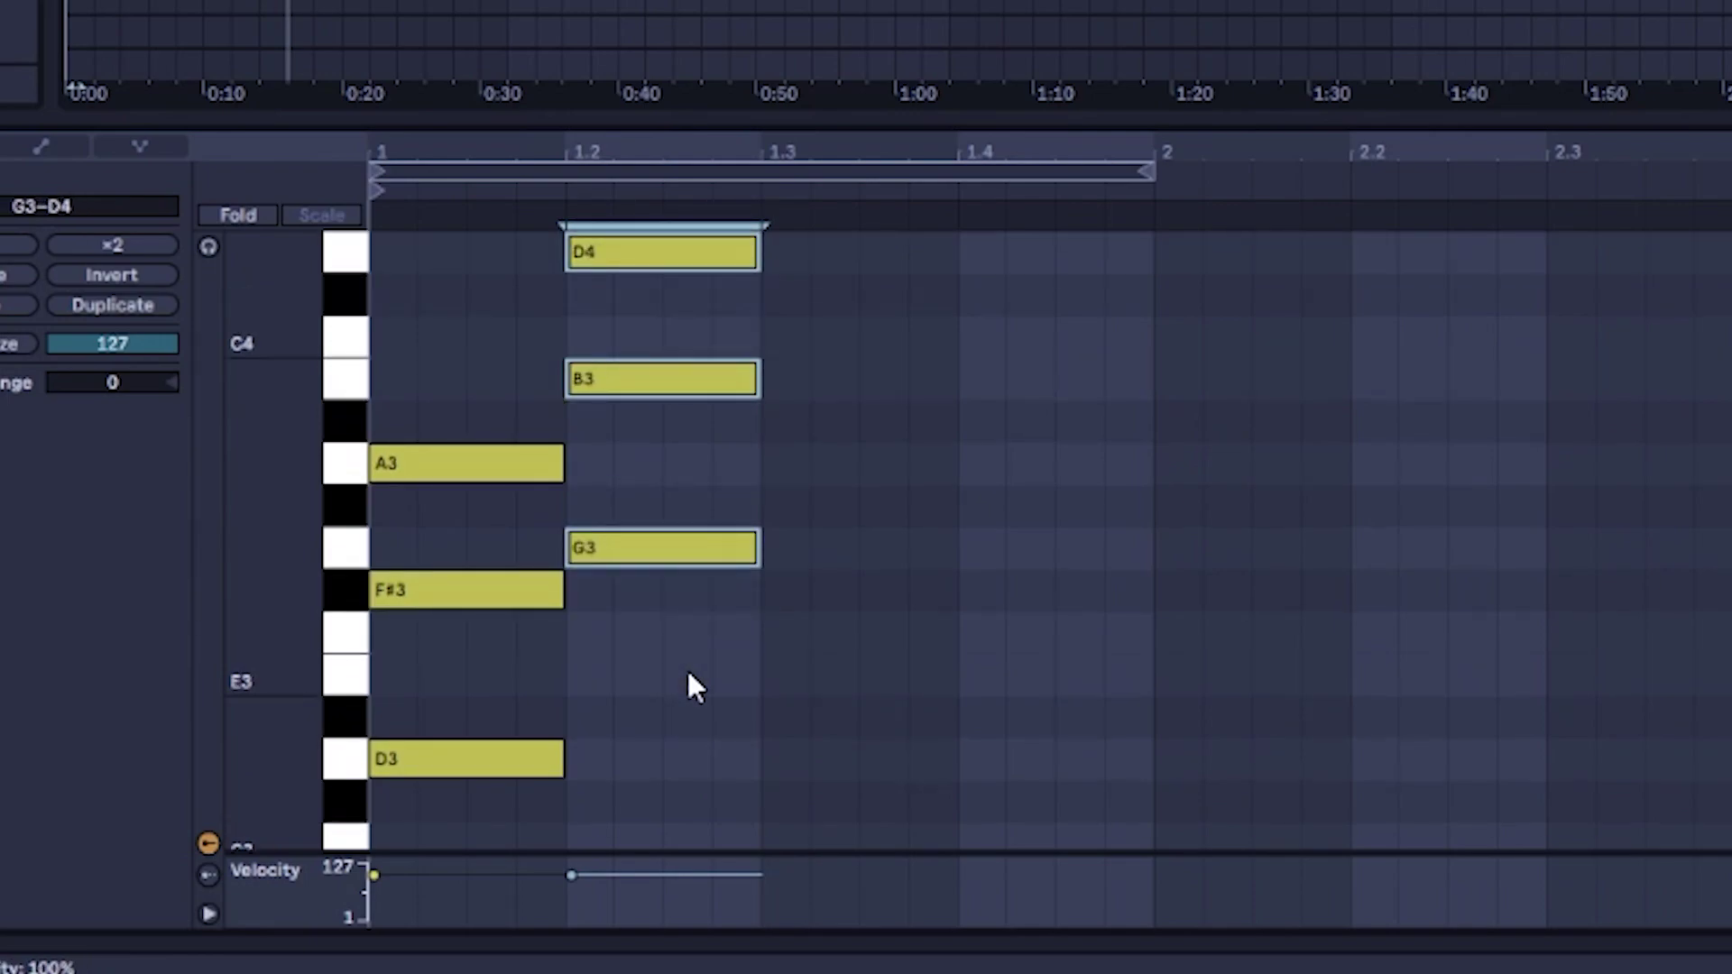
- Add a closing C3-E3-G3 chord later in the bar and play back the progression
mouse_move(649, 543)
mouse_down()
mouse_move(966, 768)
mouse_move(1135, 721)
mouse_up()
key(Down)
key(Down)
key(Left)
key(space)
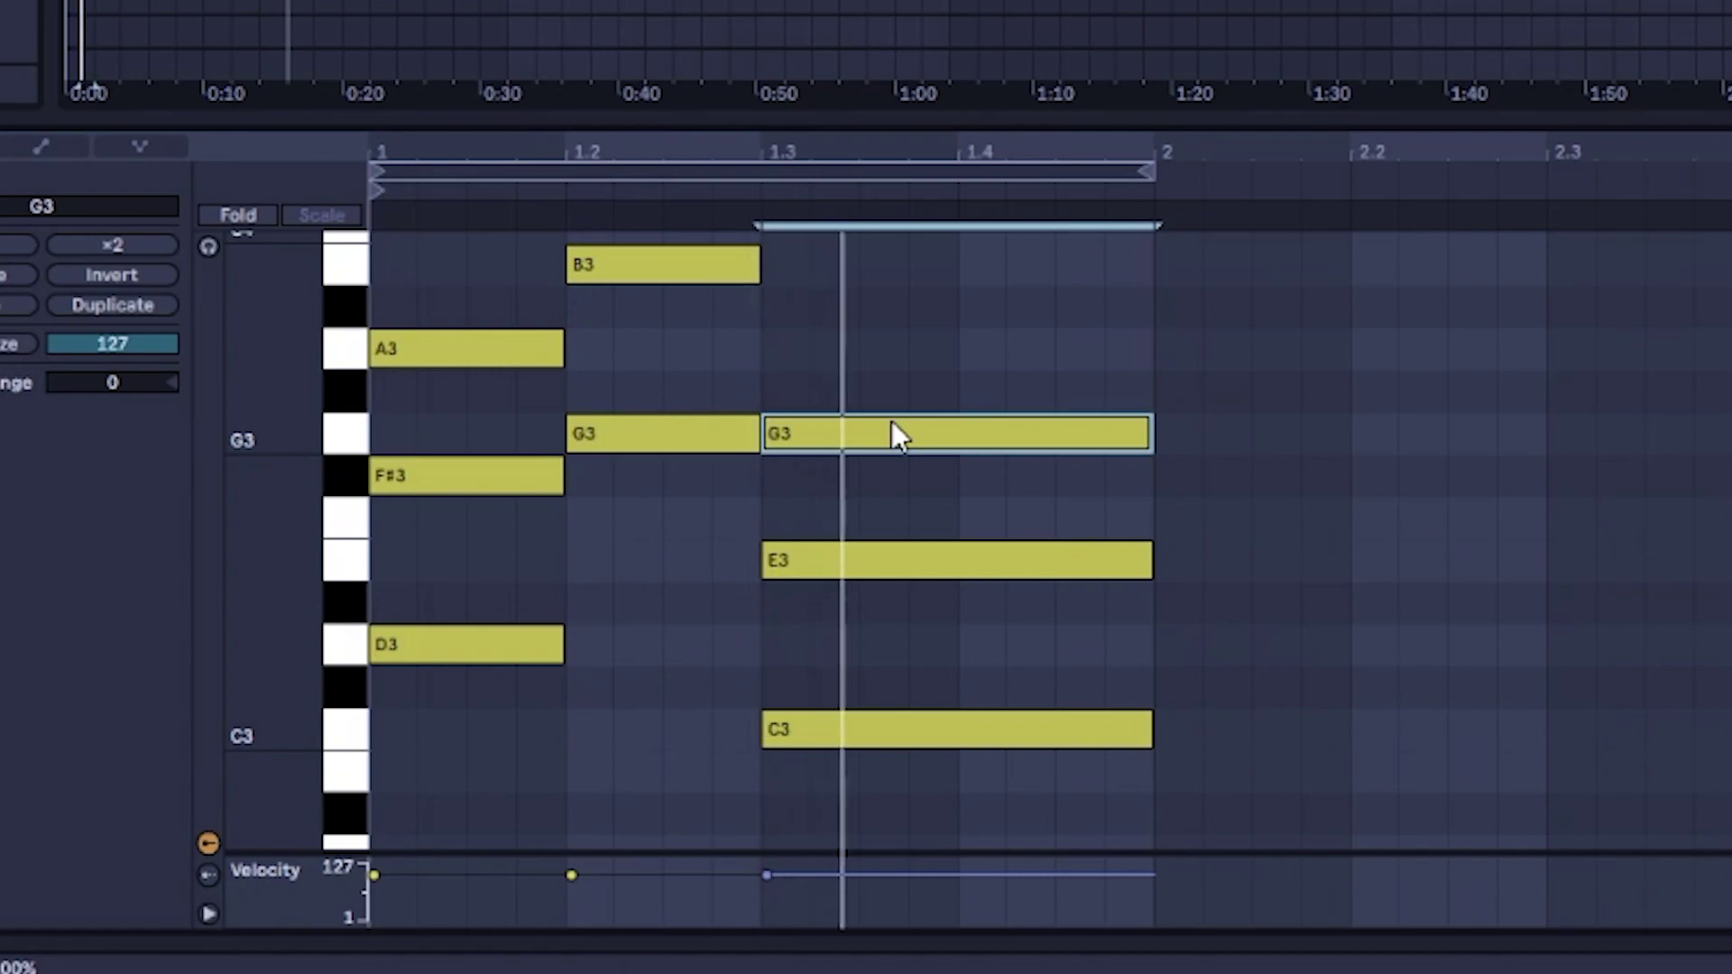
scroll(947, 353, up, 2)
click(1001, 288)
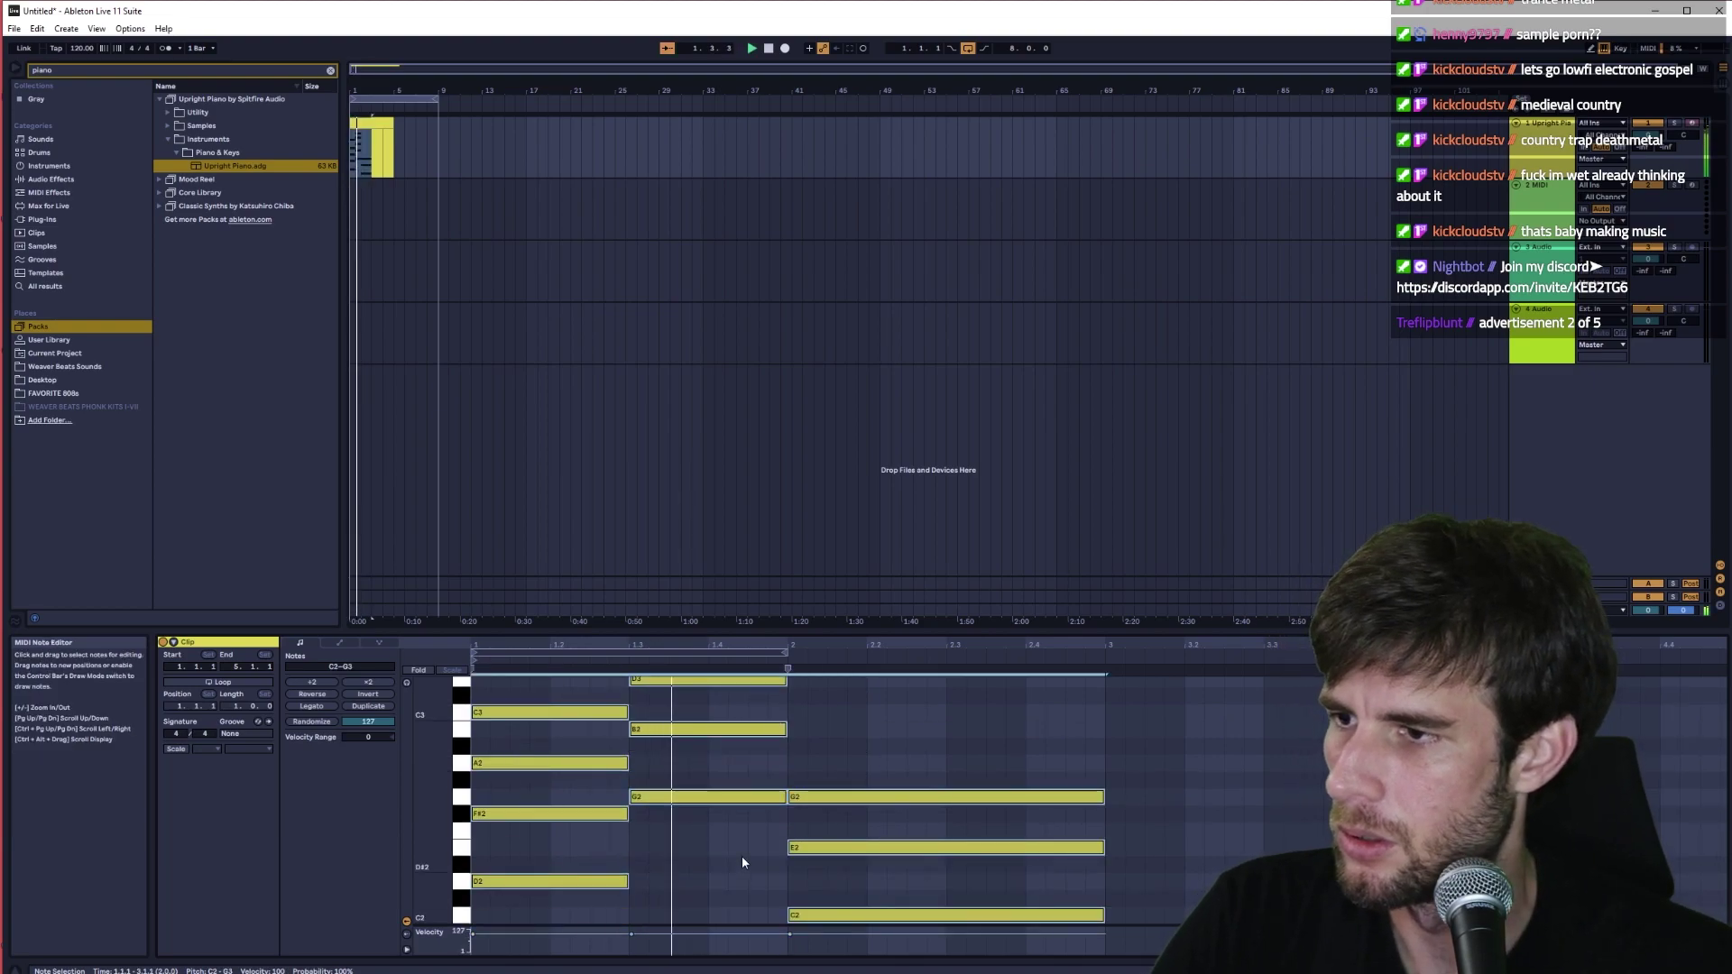
scroll(742, 857, up, 1)
scroll(800, 799, up, 1)
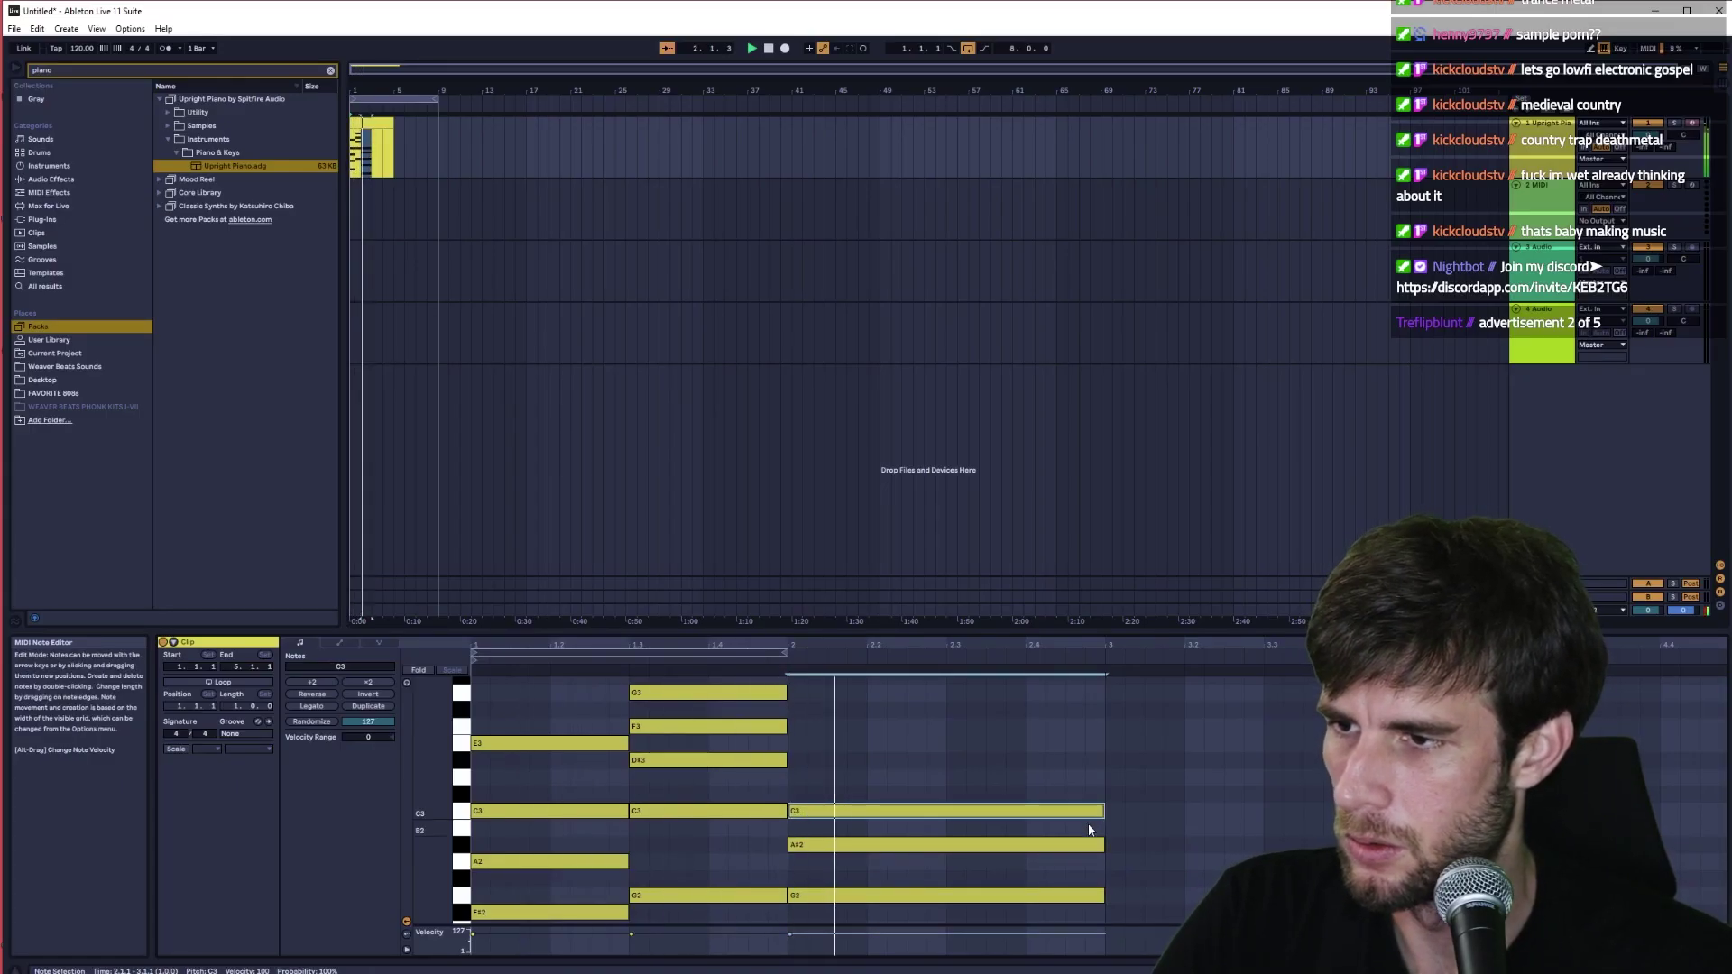
scroll(858, 794, down, 1)
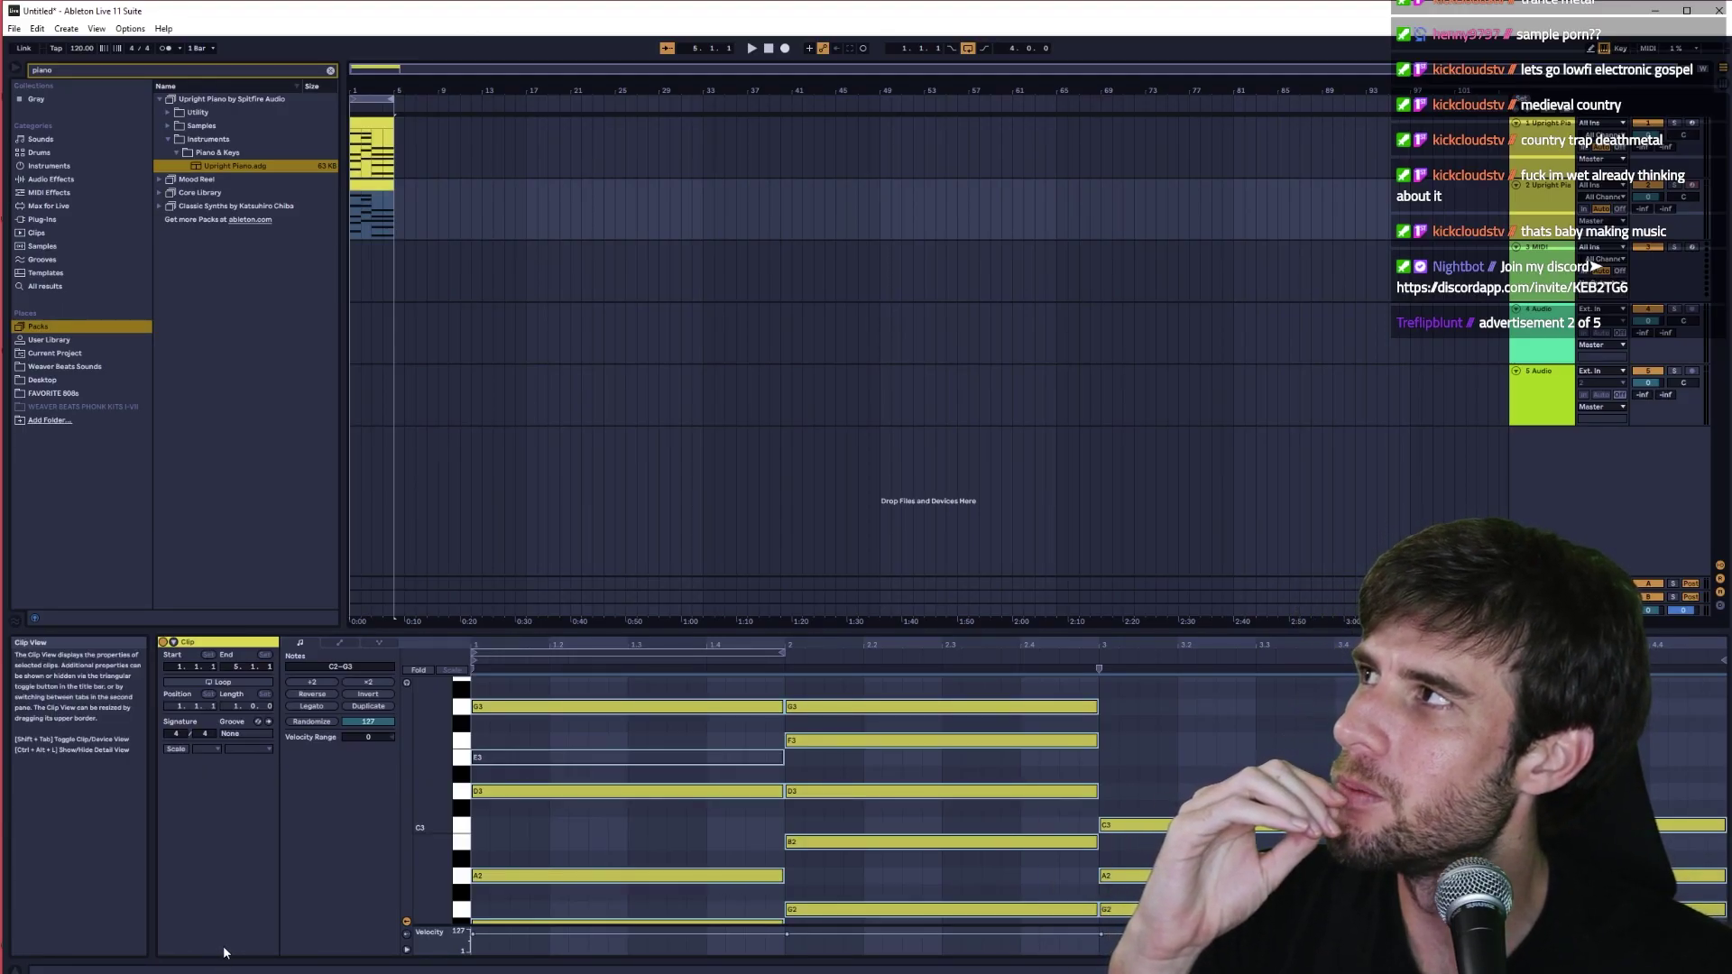
key(alt+Tab)
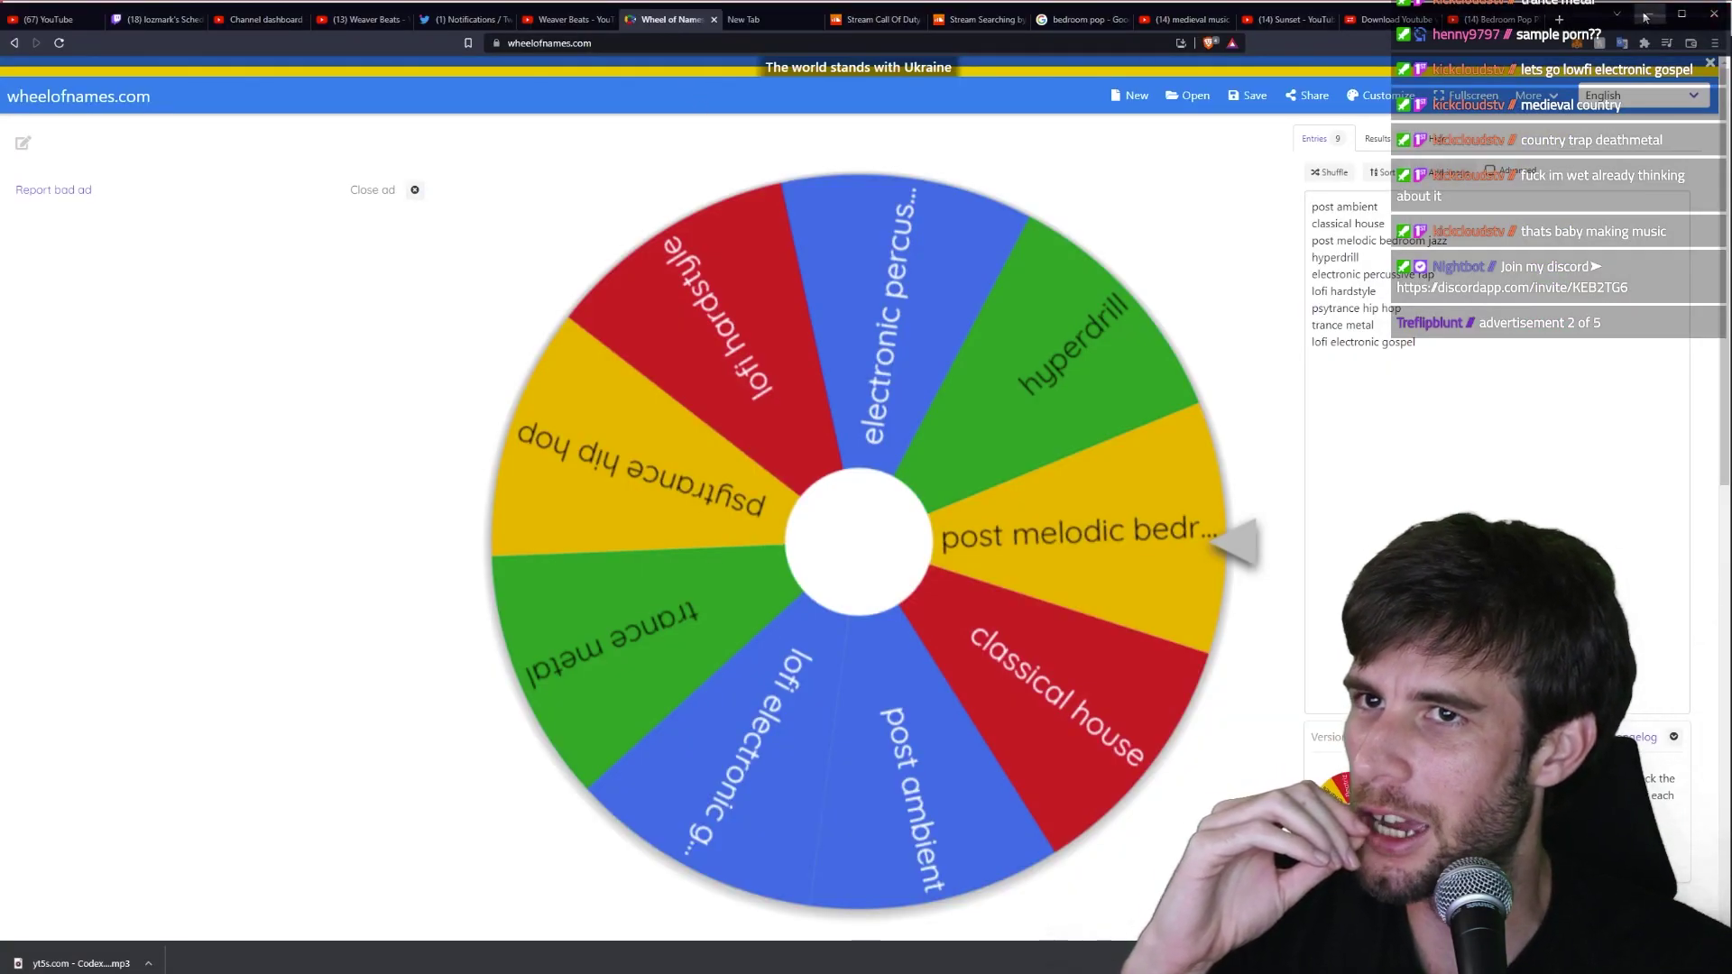
- See that the wheel picked 'post melodic bedroom jazz' and return to the Ableton set
click(1645, 16)
click(475, 178)
click(378, 183)
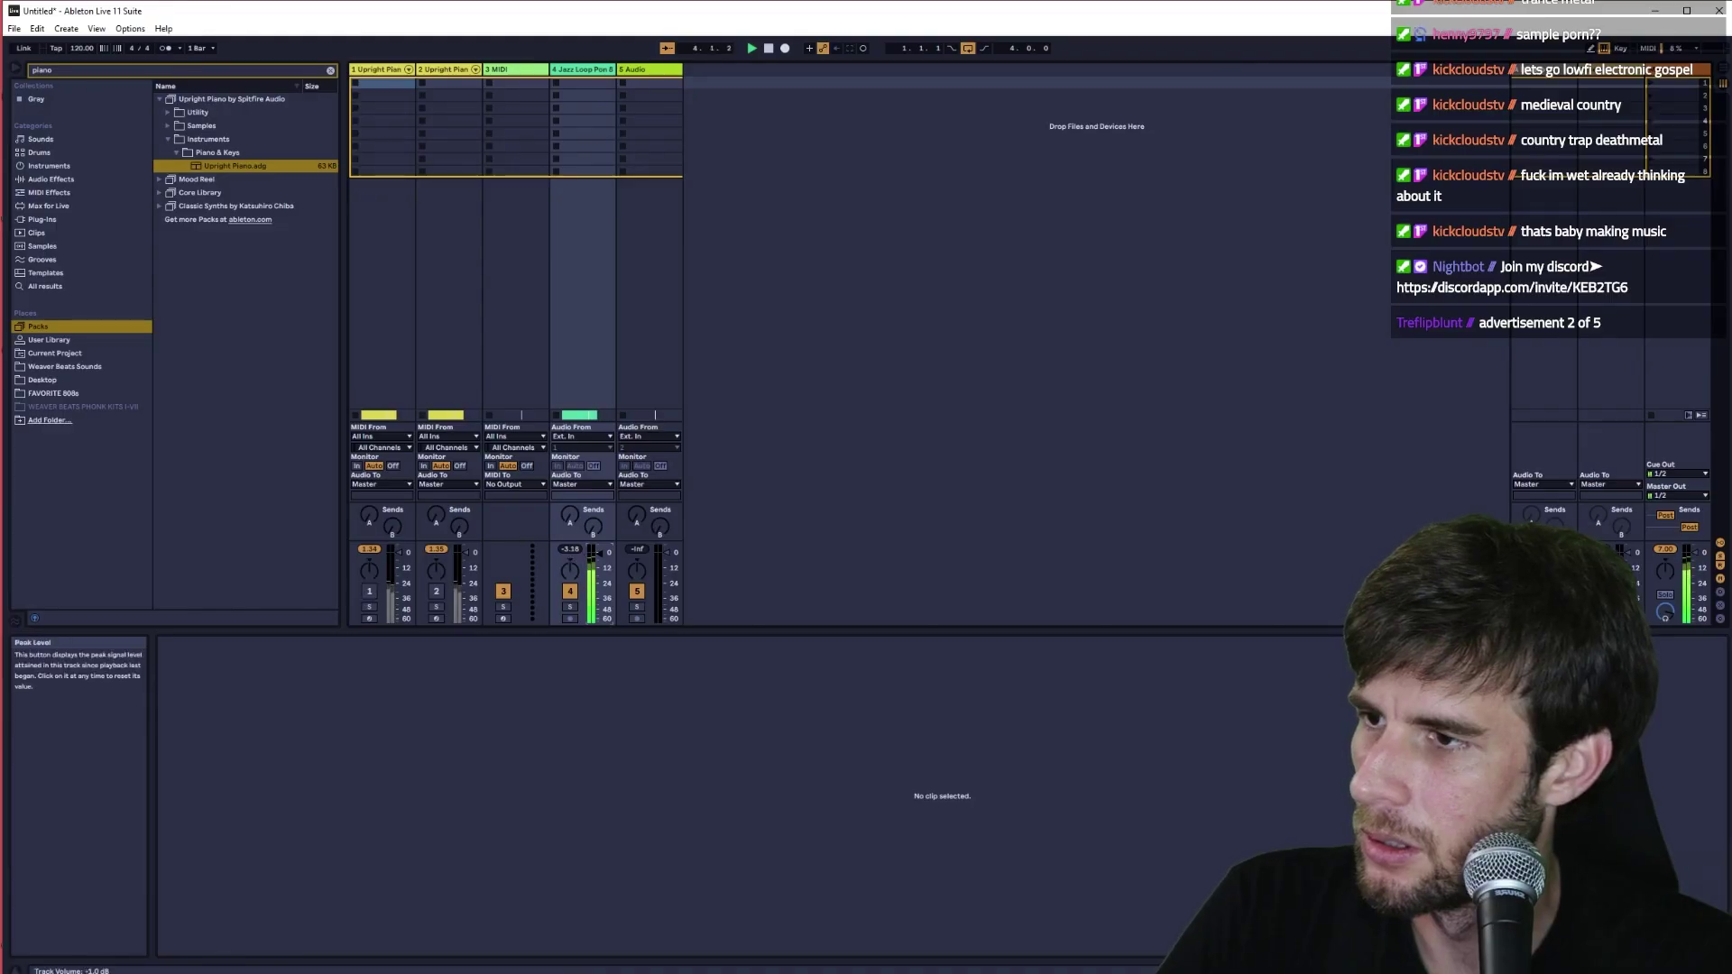
- Put E-Piano Cheap on track 2, extend its chord clip, and delete the extra track
key(Tab)
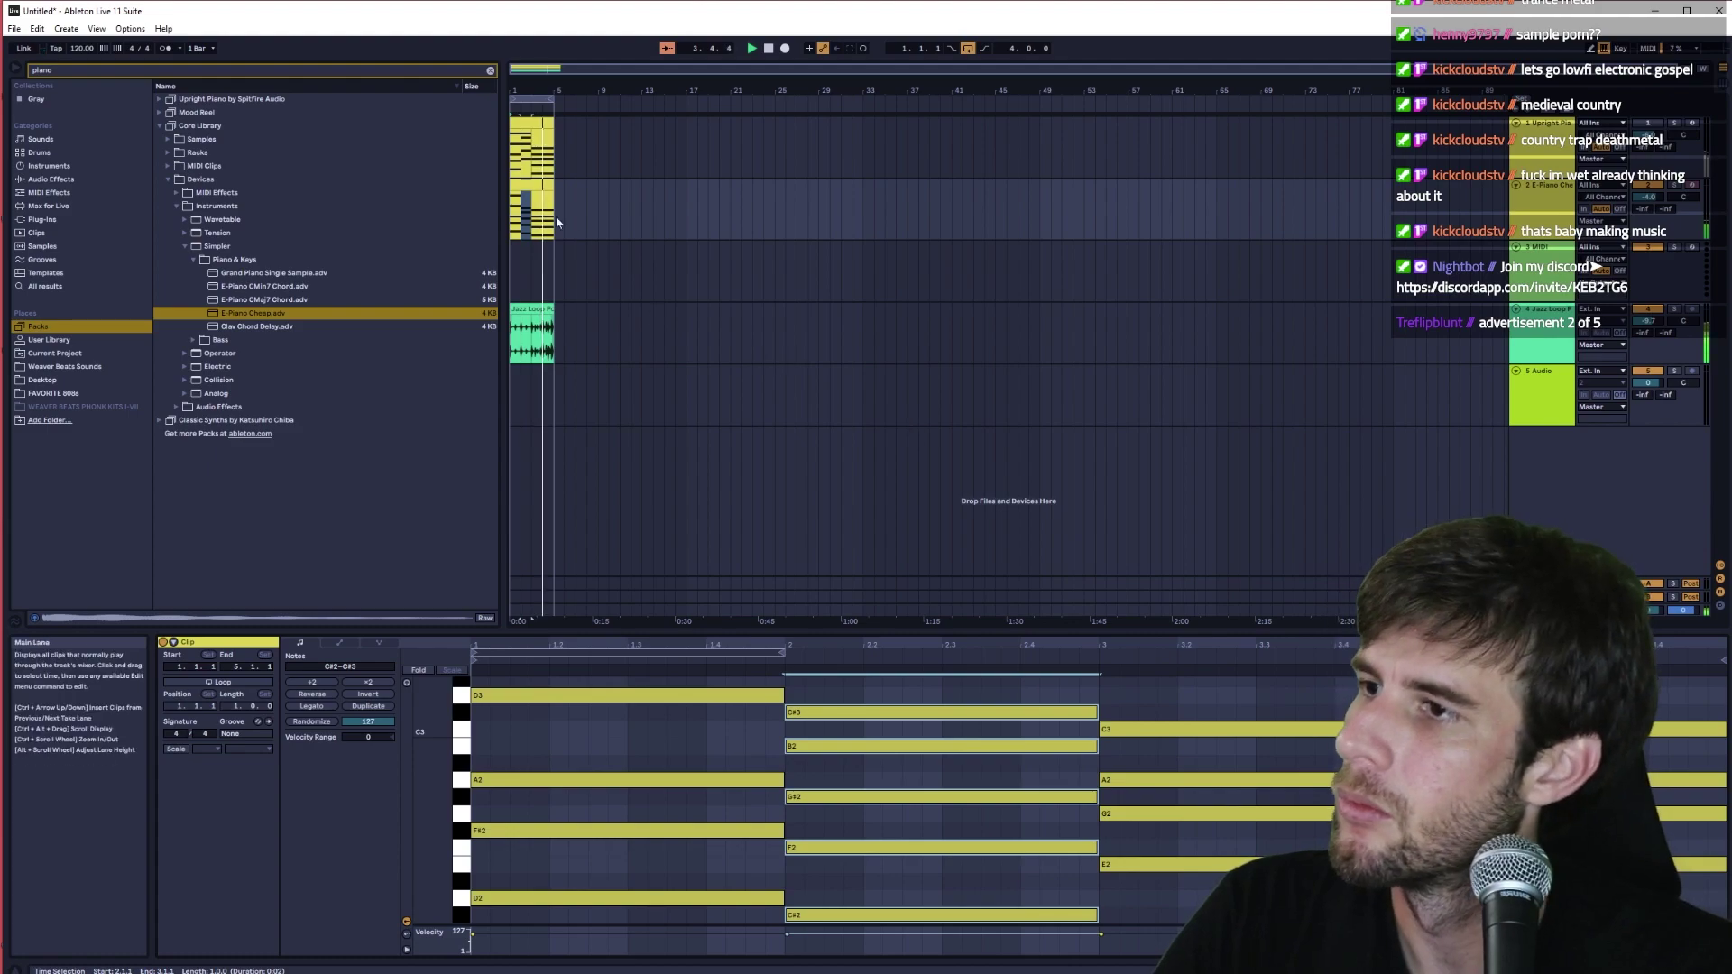
key(ctrl+a)
click(567, 98)
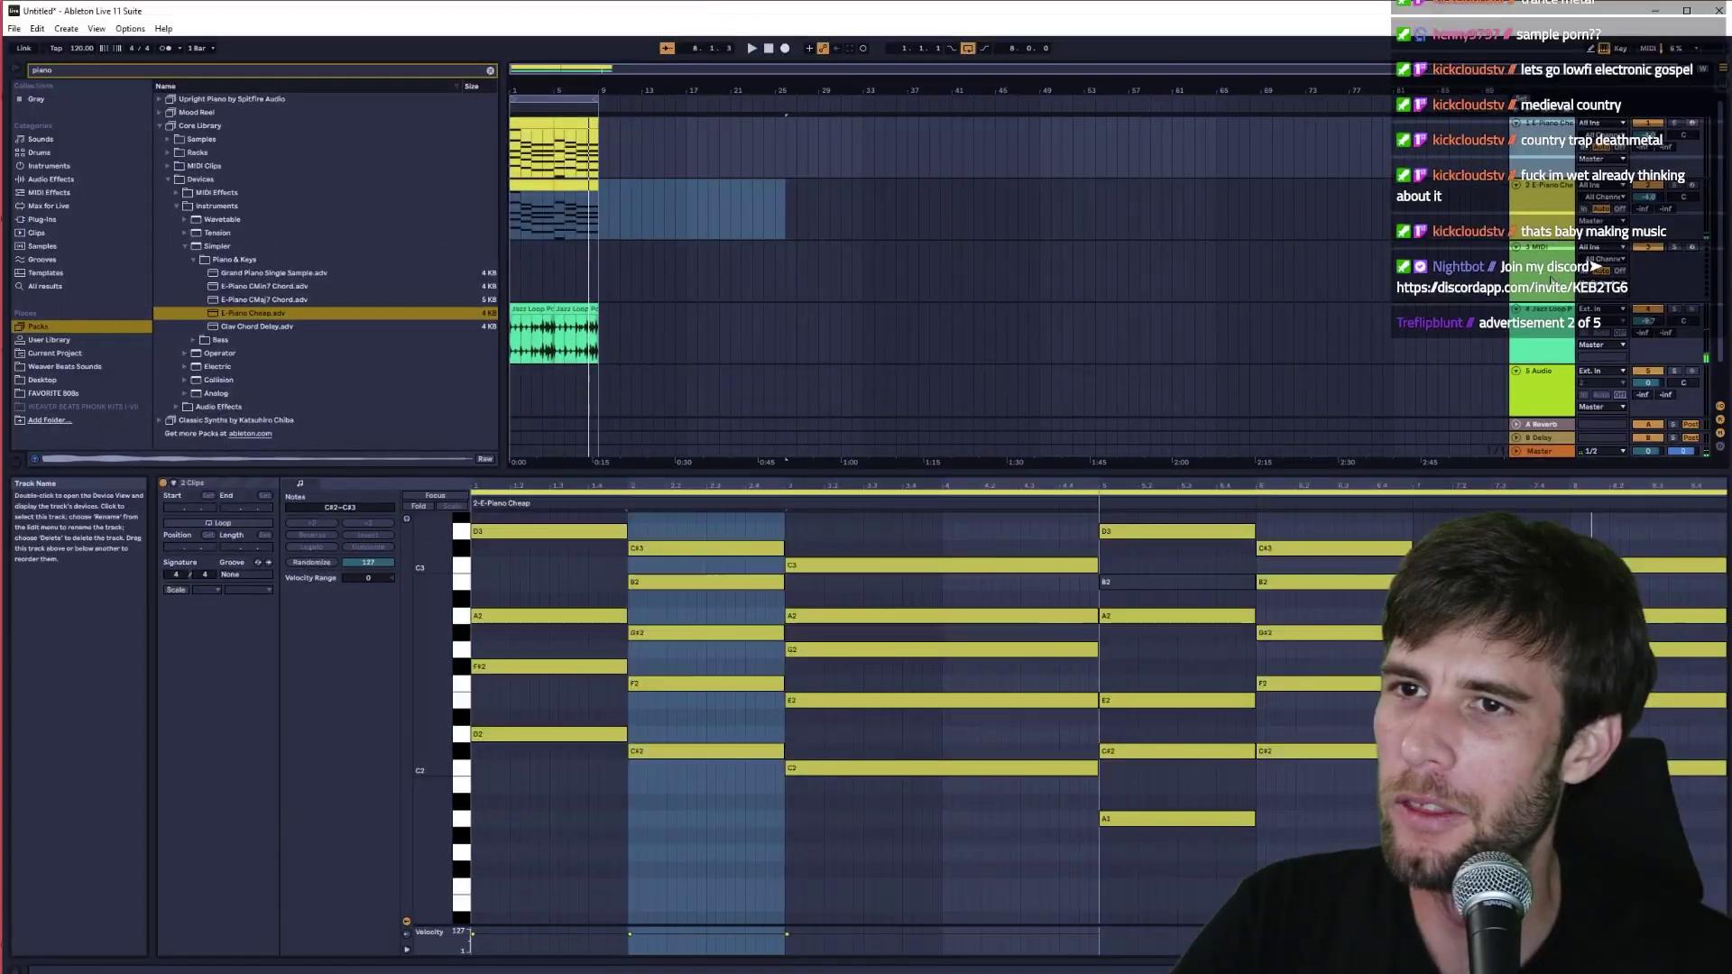
click(1592, 331)
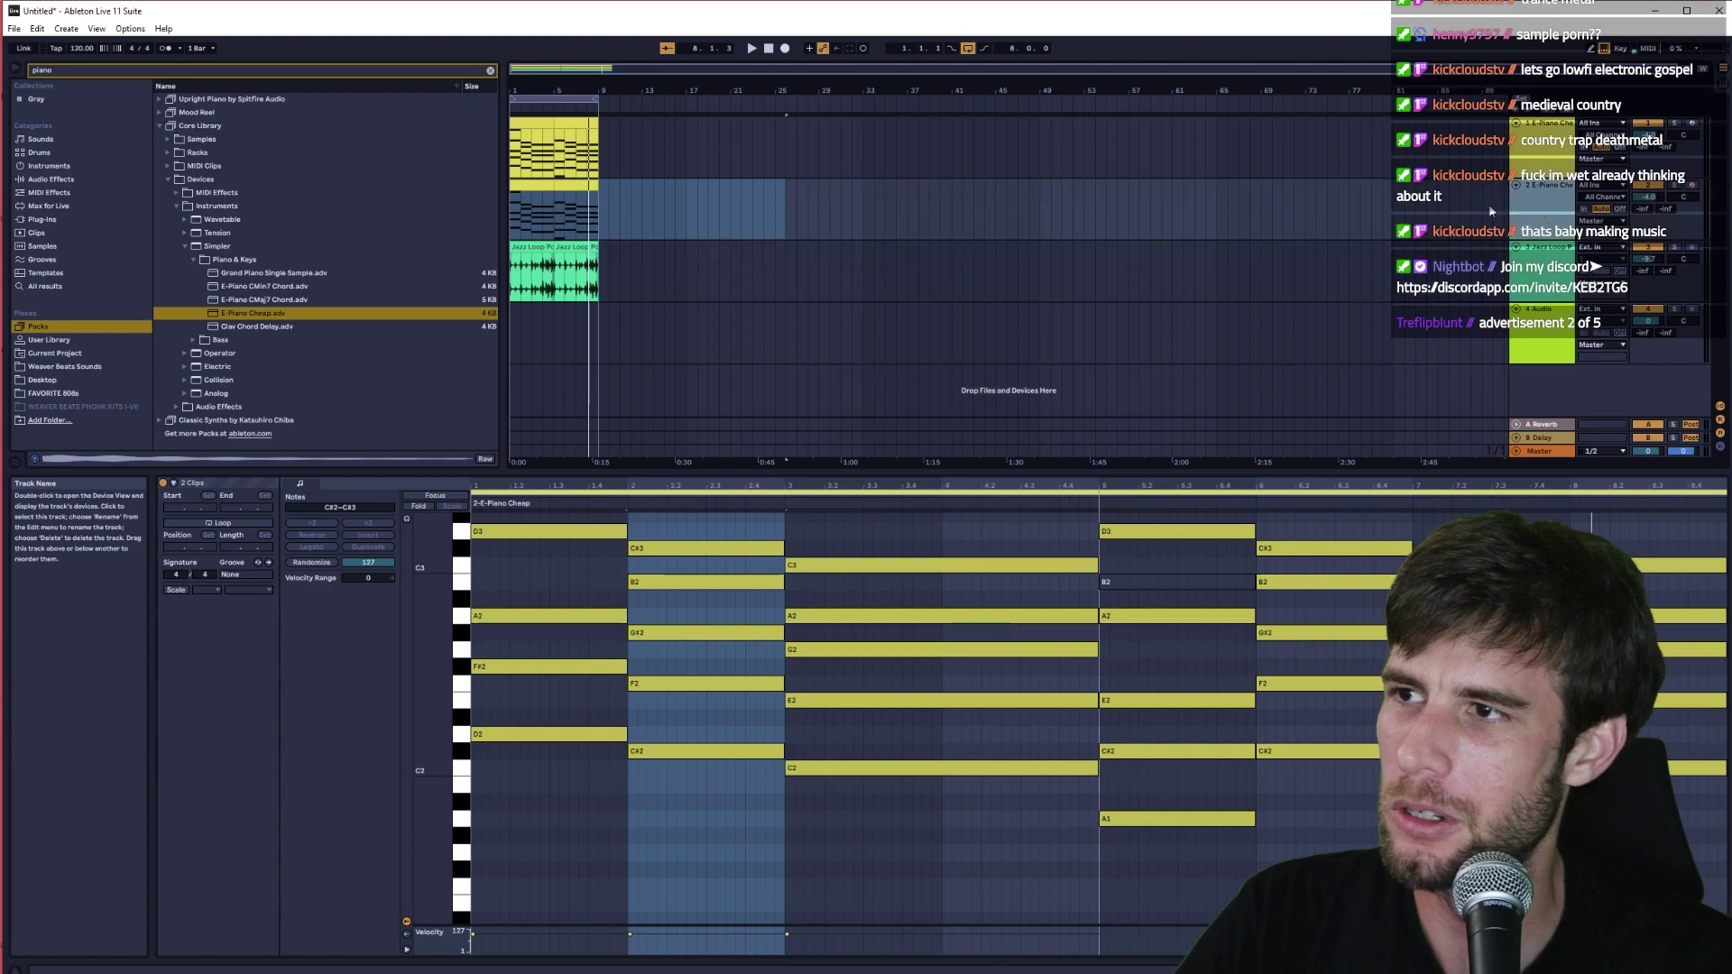
- Add an Arpeggiator to the E-piano track and set its rate to 1/12 during playback
click(101, 71)
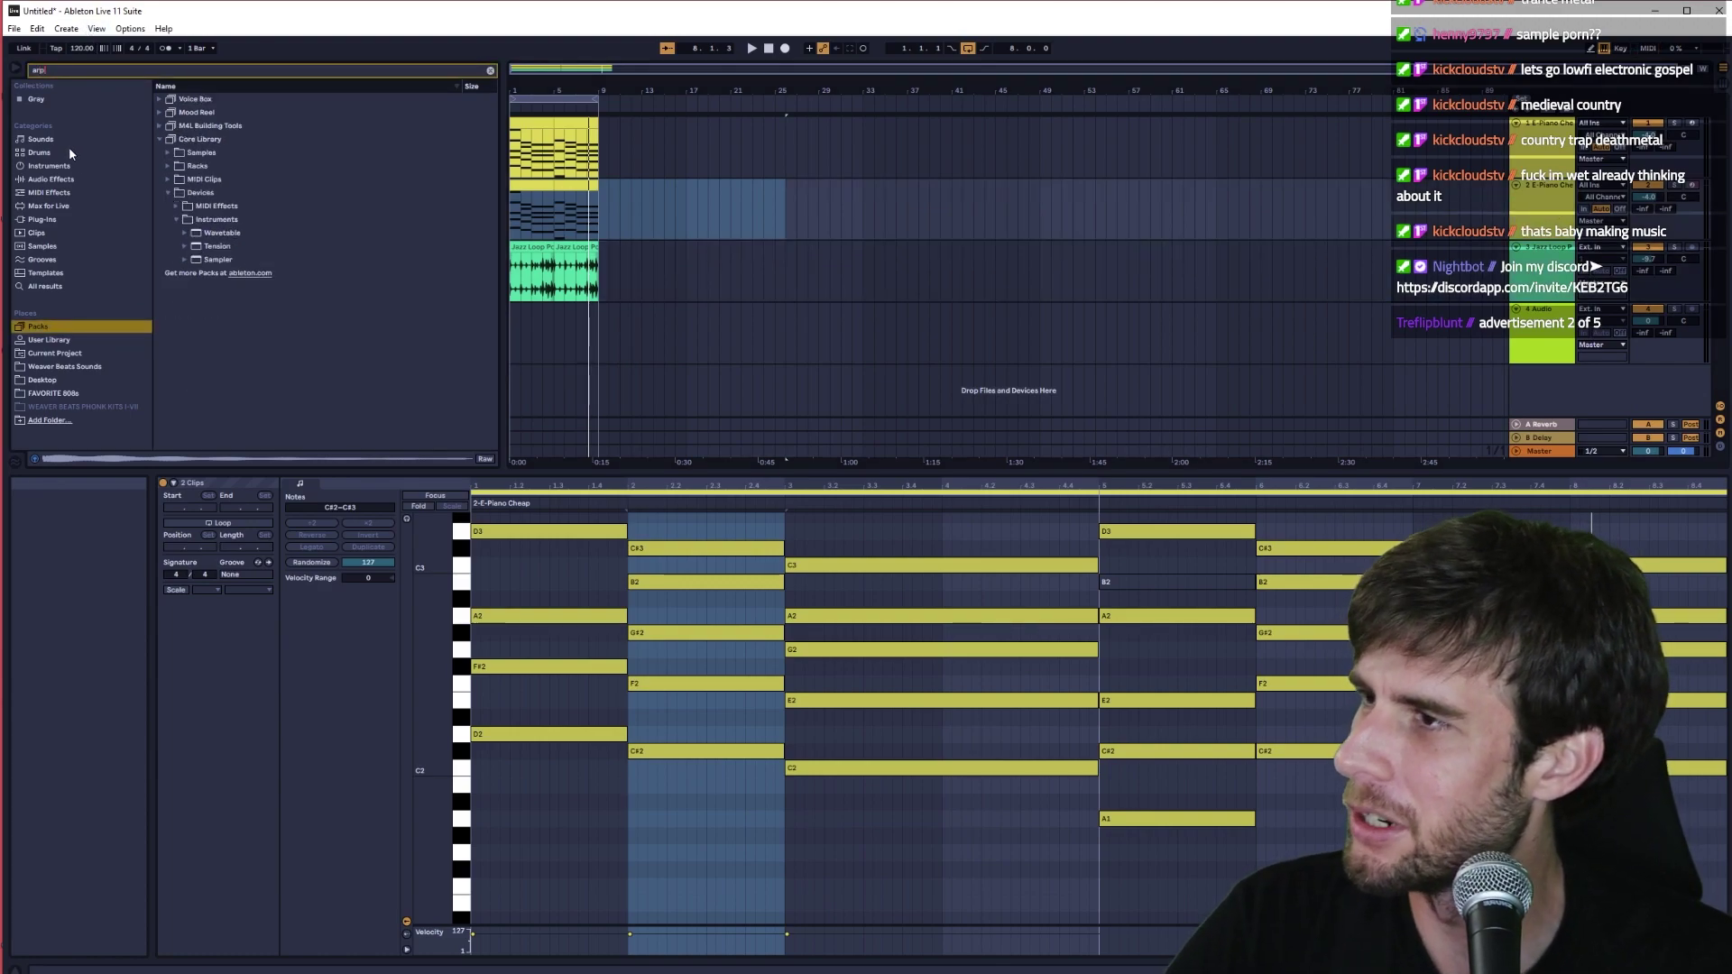
text(arp)
click(49, 192)
key(shift+Tab)
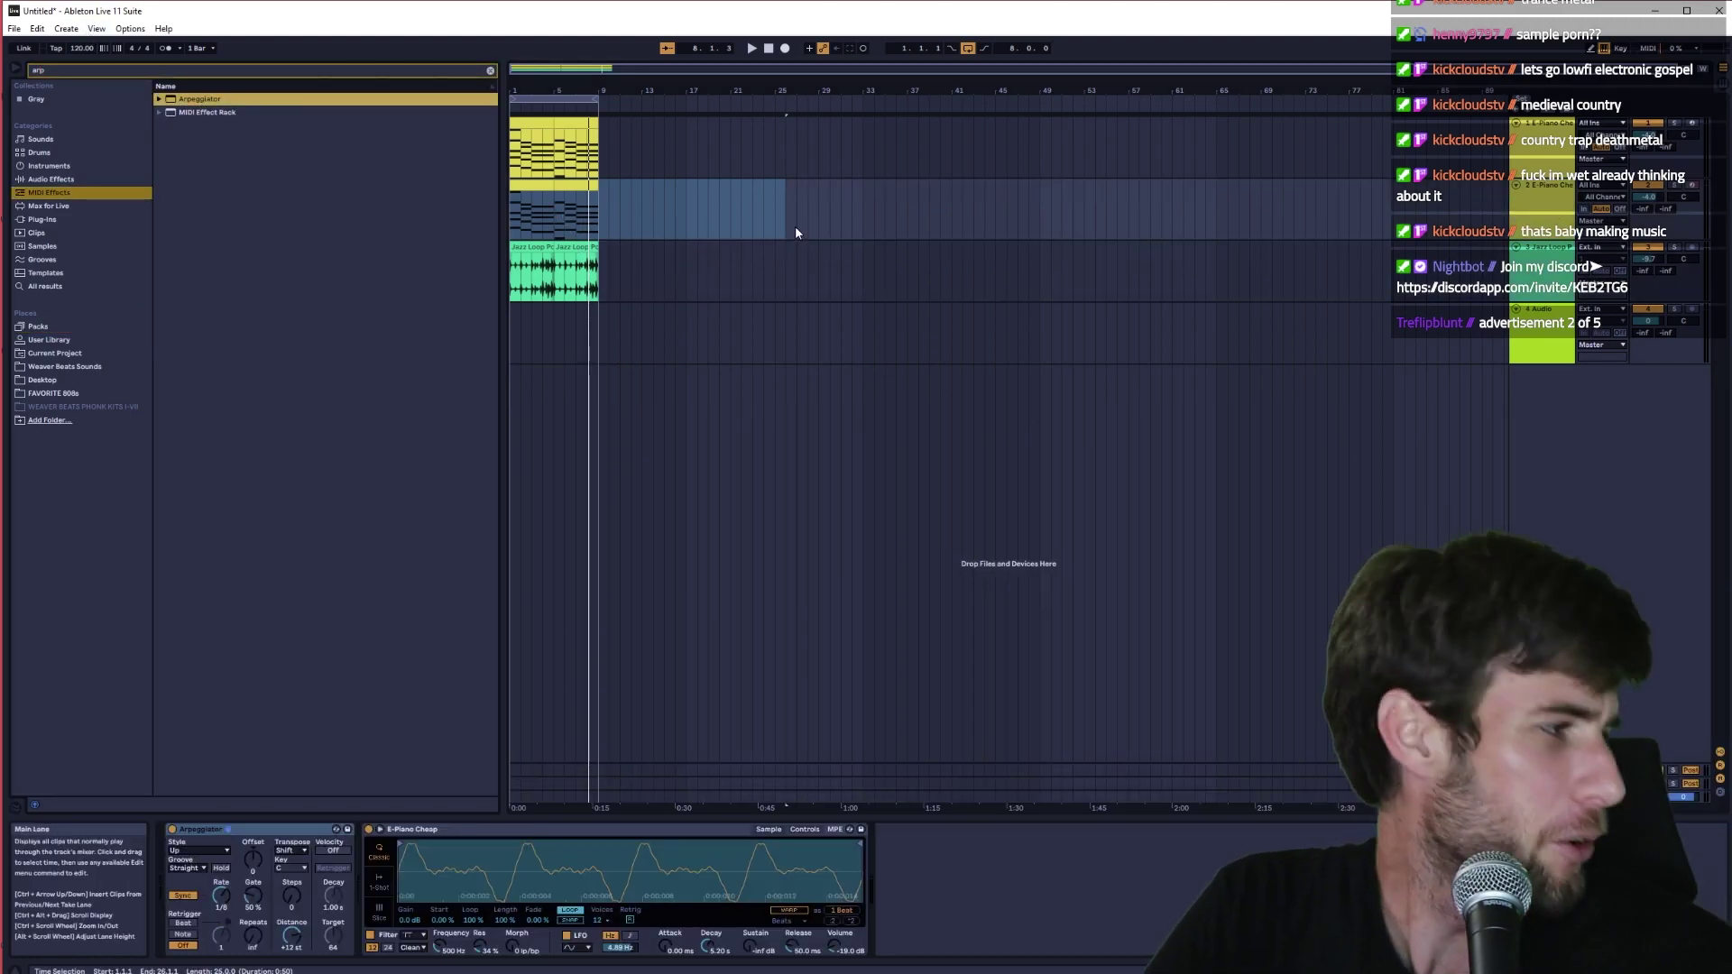
key(space)
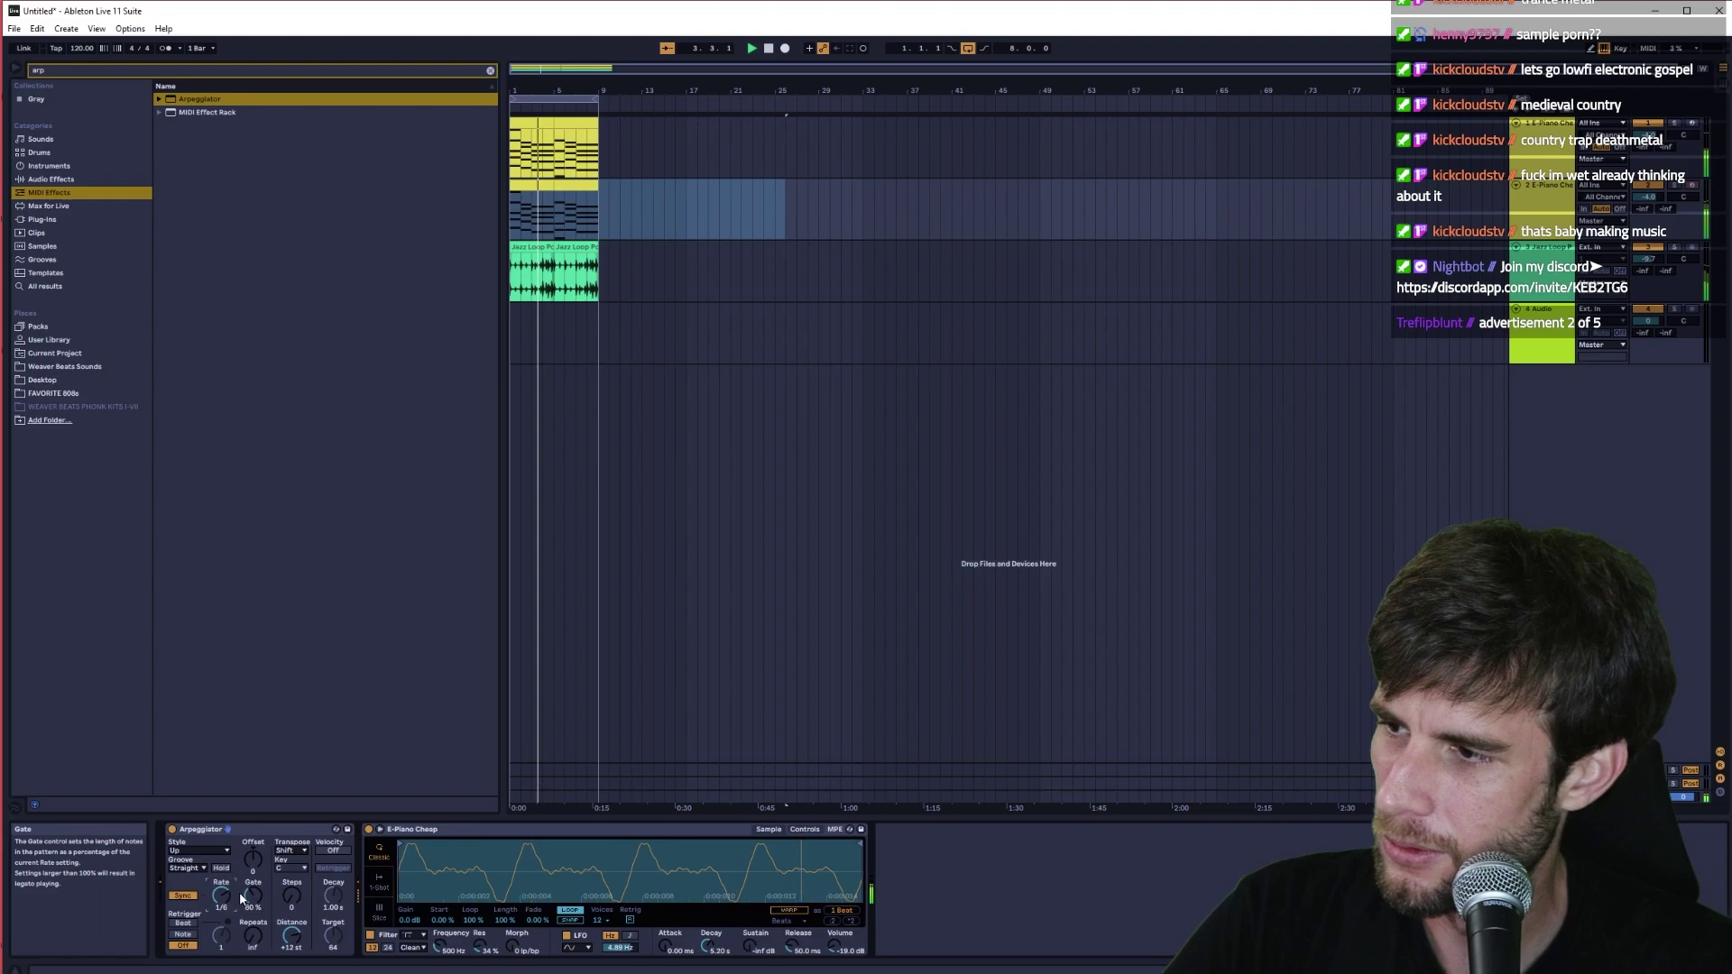
drag(237, 889, 225, 864)
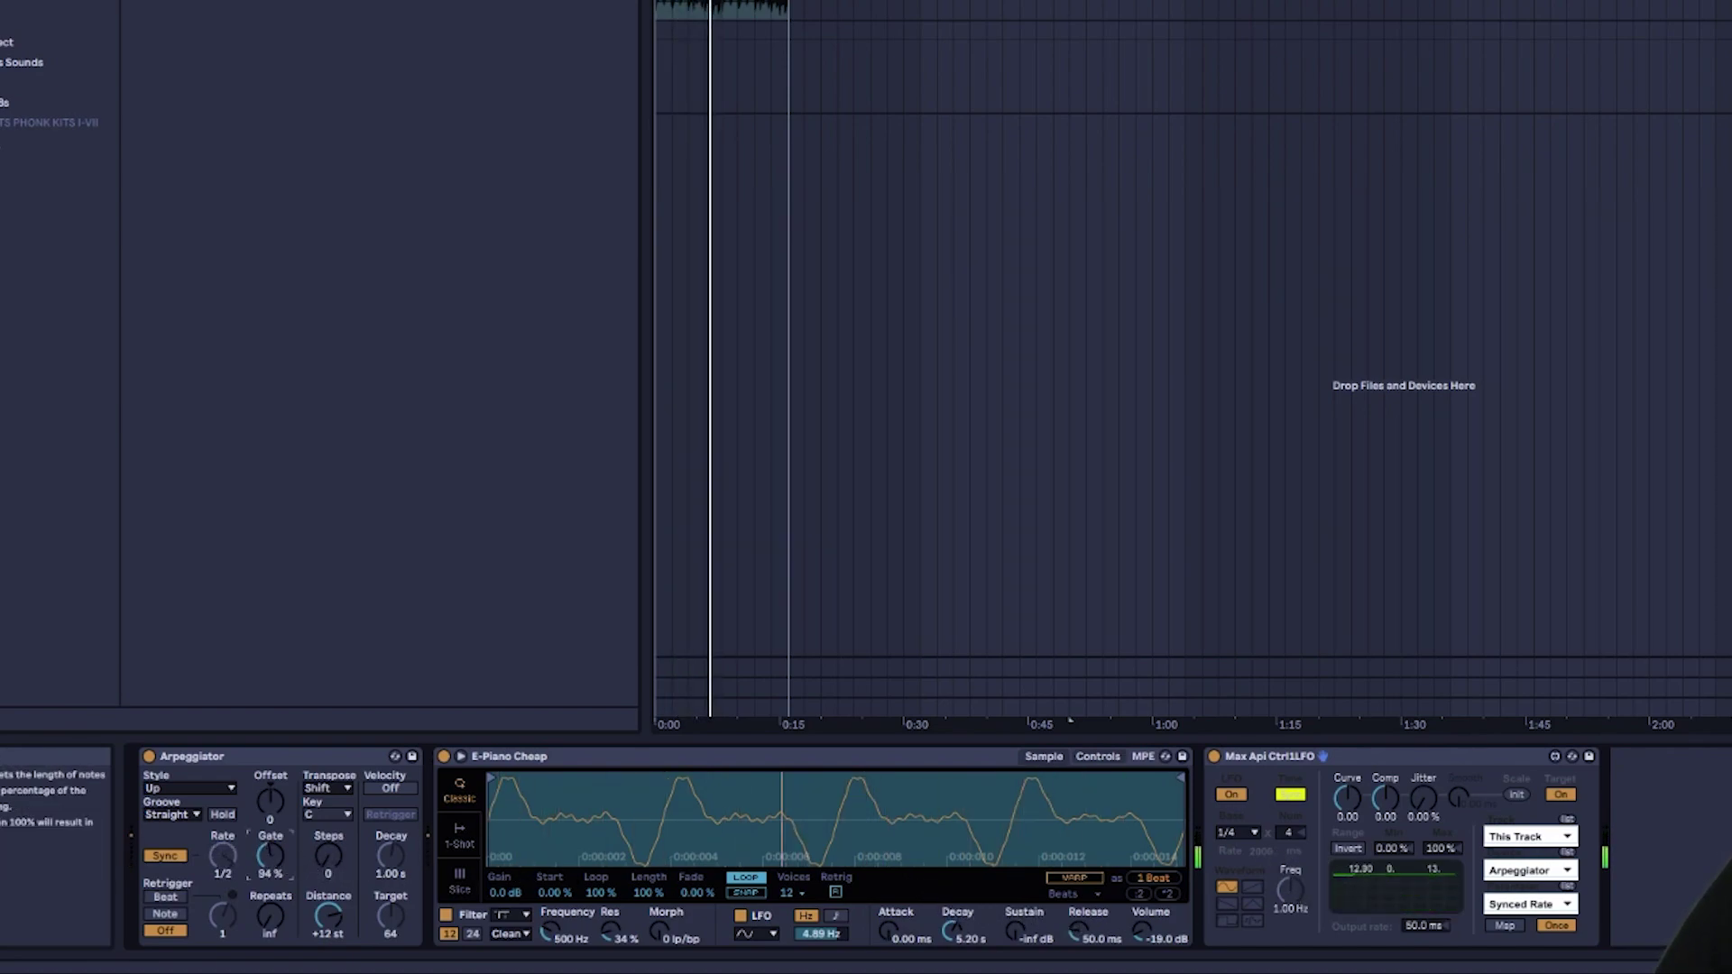
- Lower the first LFO's maximum to about 36% and add a second LFO at 1/16T
drag(1440, 849, 1455, 964)
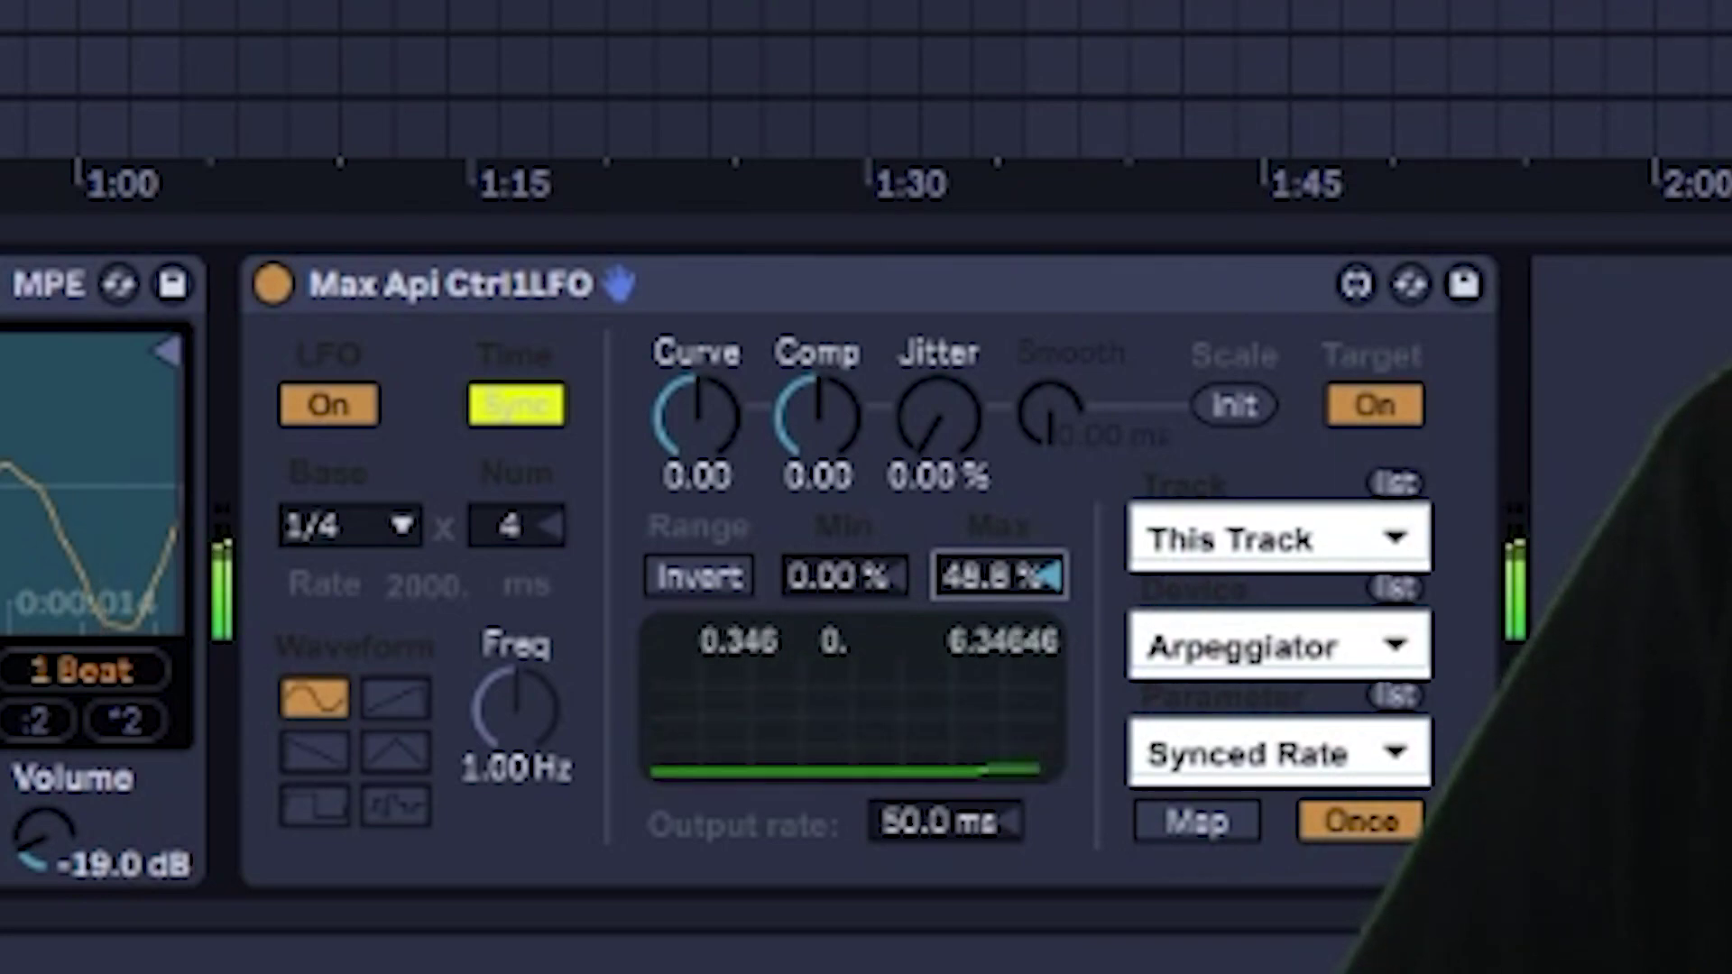
drag(999, 575, 998, 637)
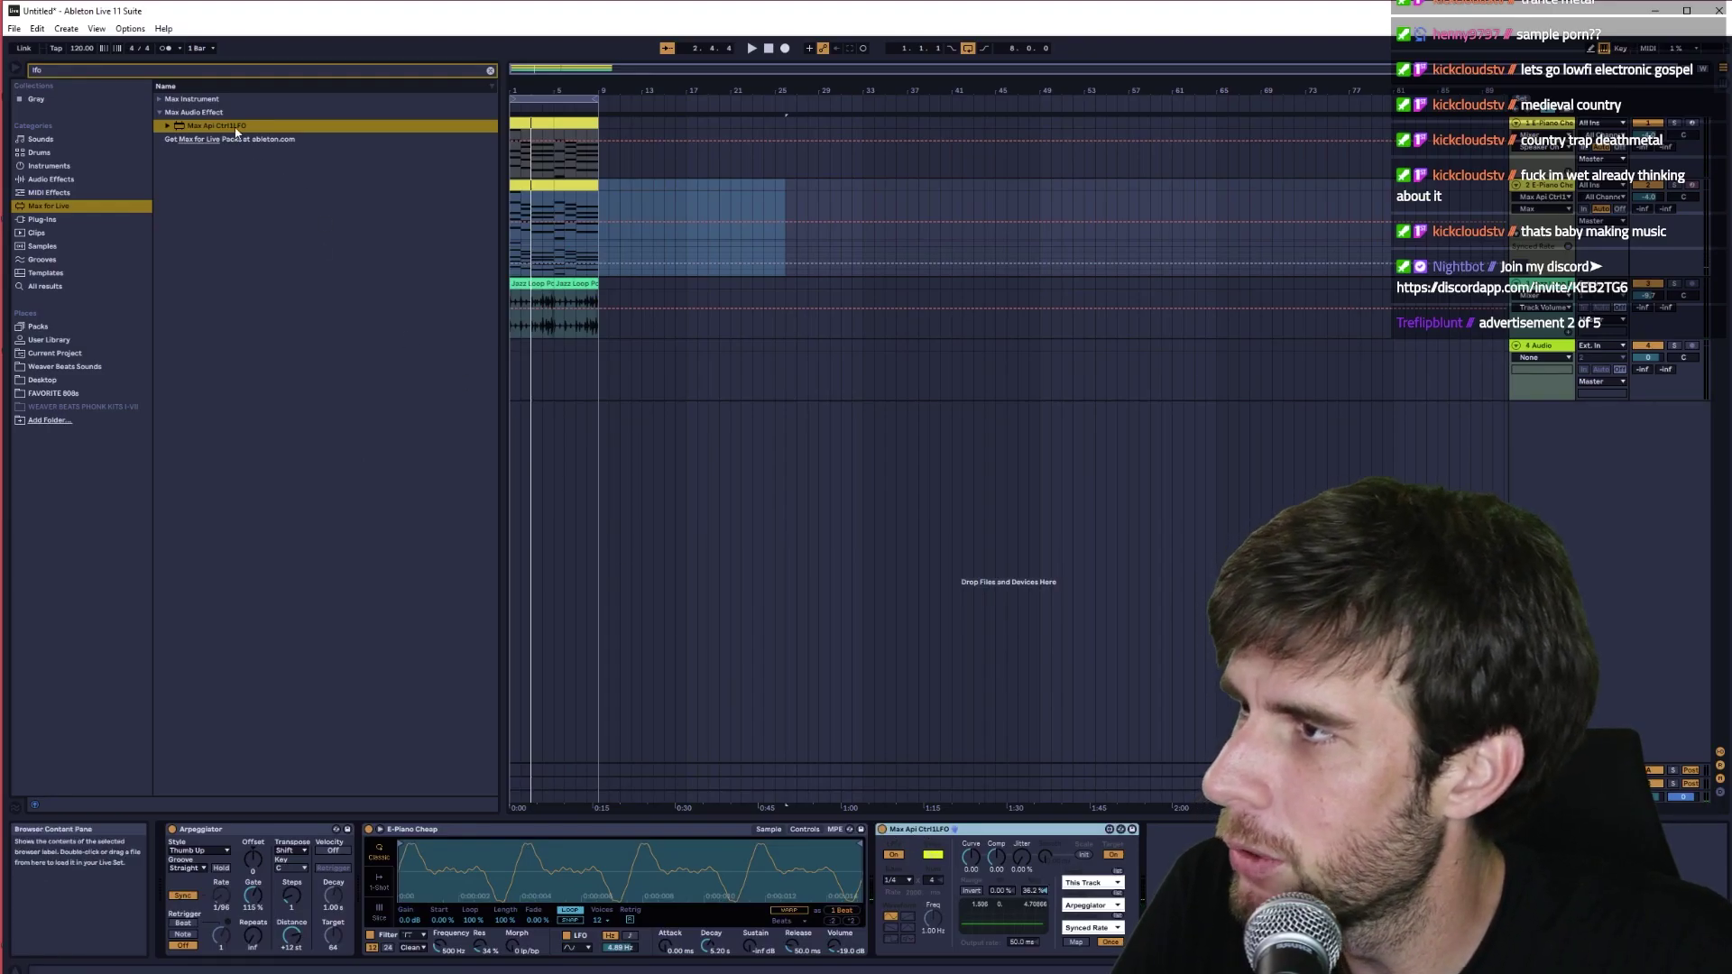
double_click(237, 129)
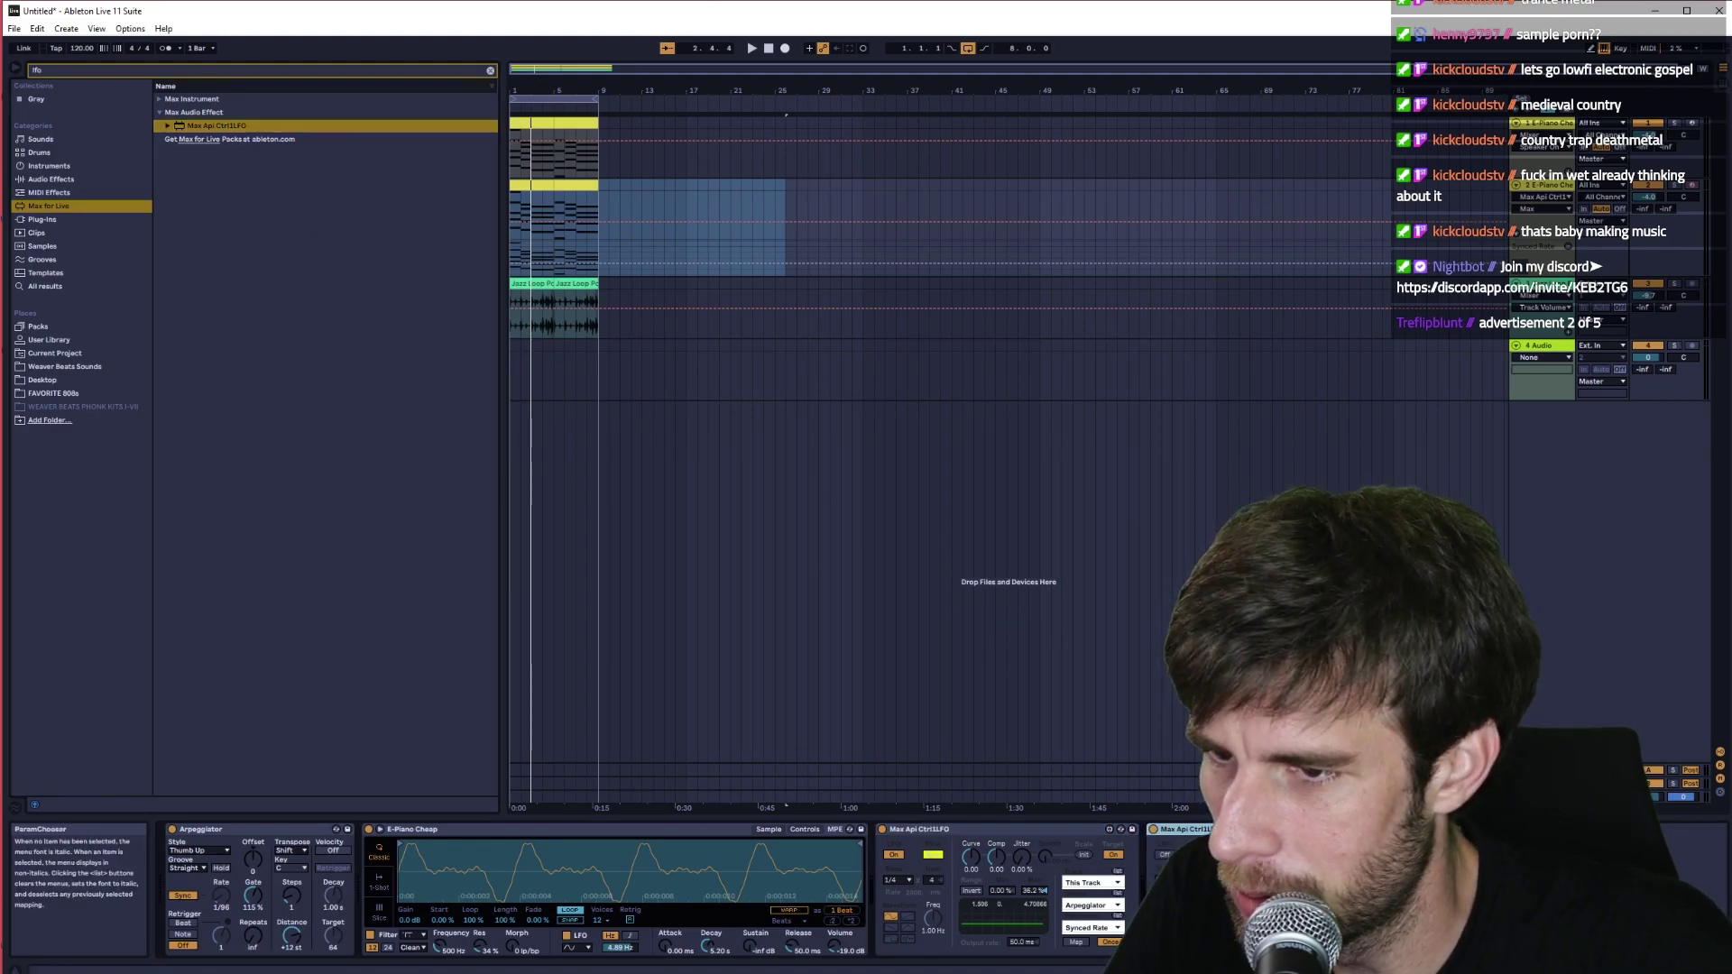
click(893, 880)
click(899, 703)
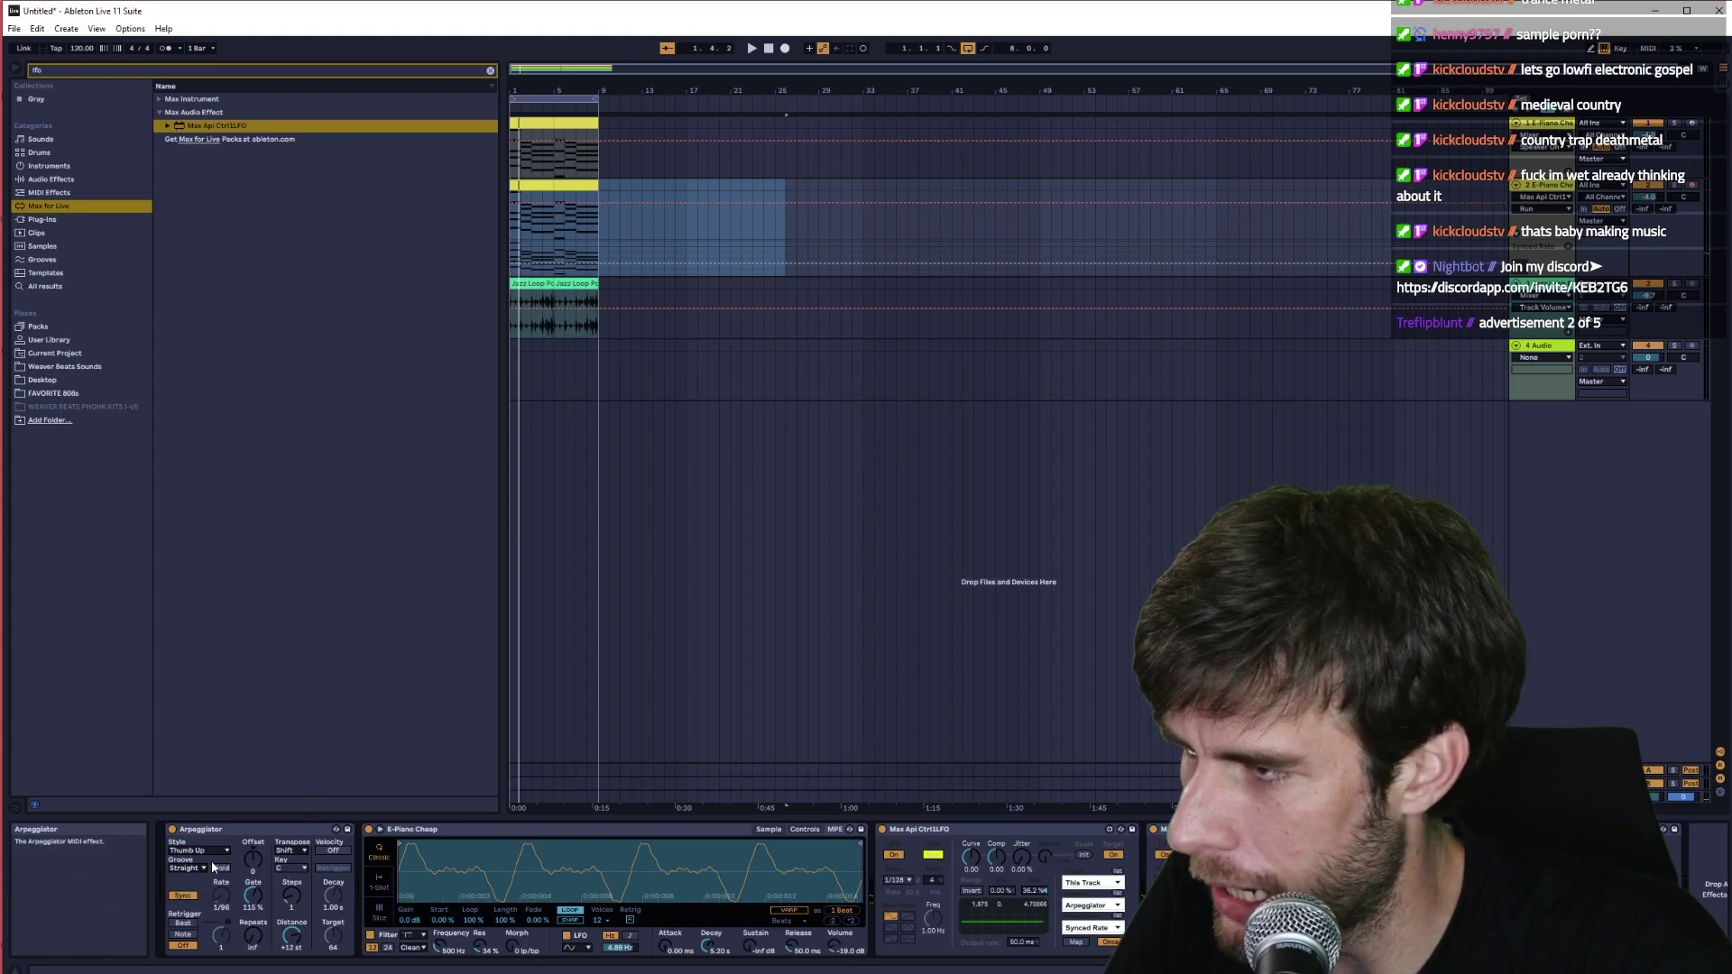
click(196, 850)
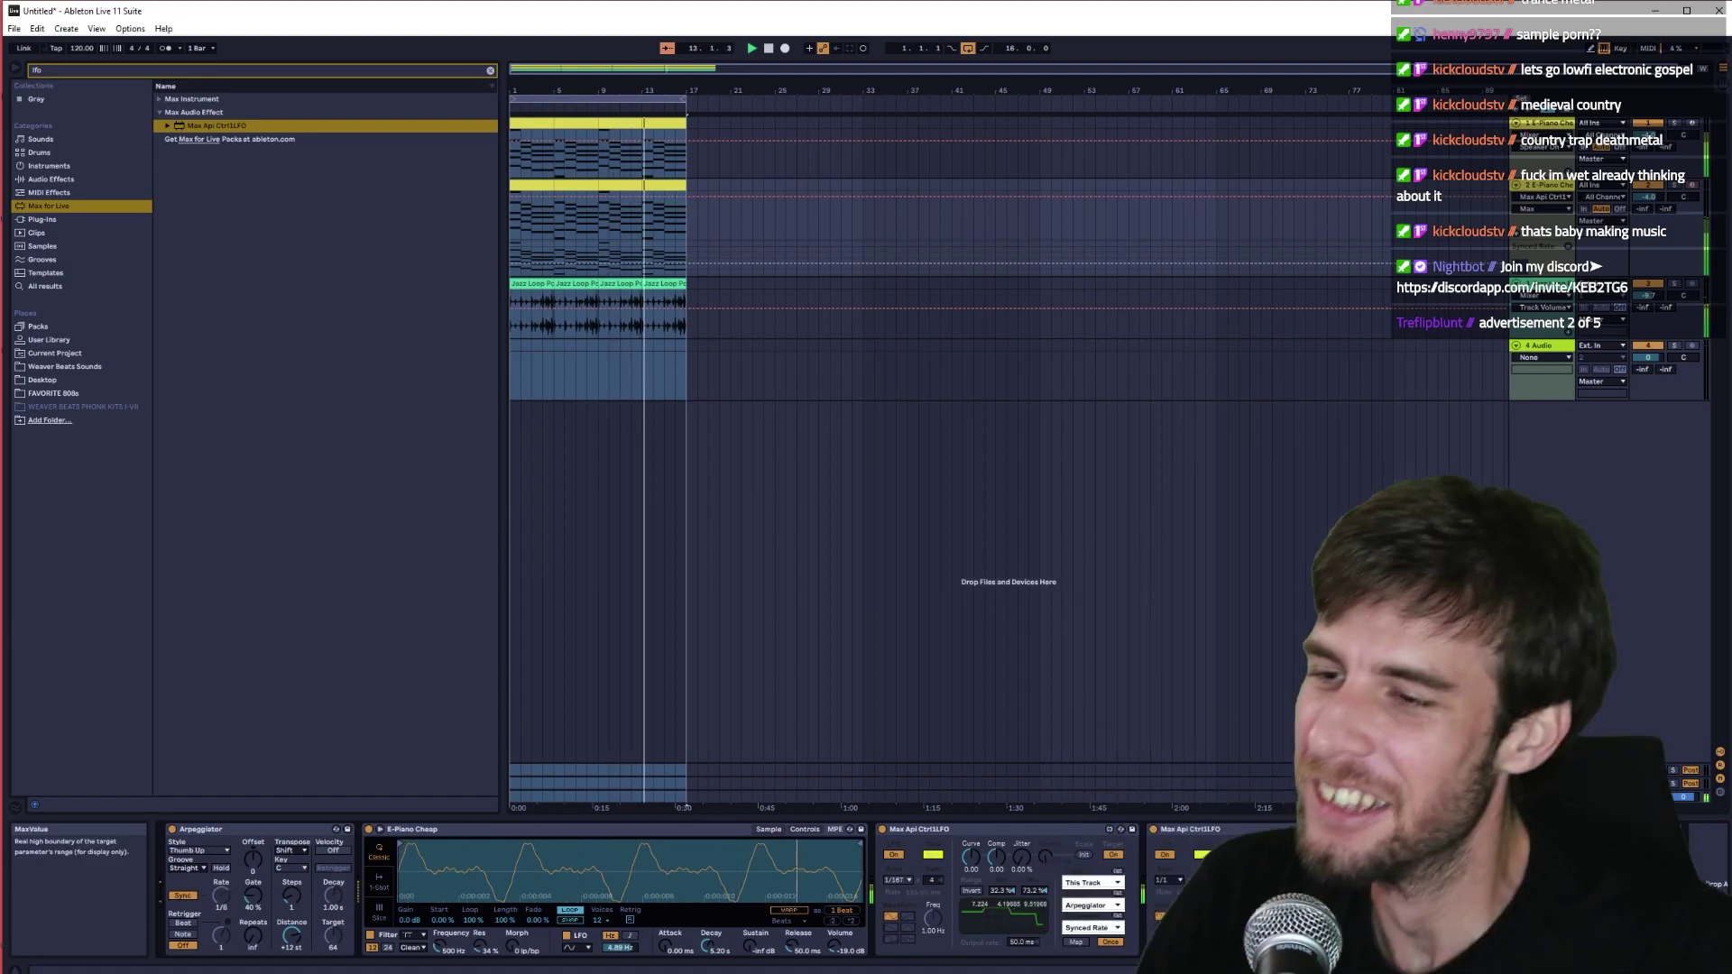
- Group the tracks, set Auto Filter cutoff to 5.54 kHz, use 1930-era Vinyl, and add Fretless Bass
key(ctrl+t)
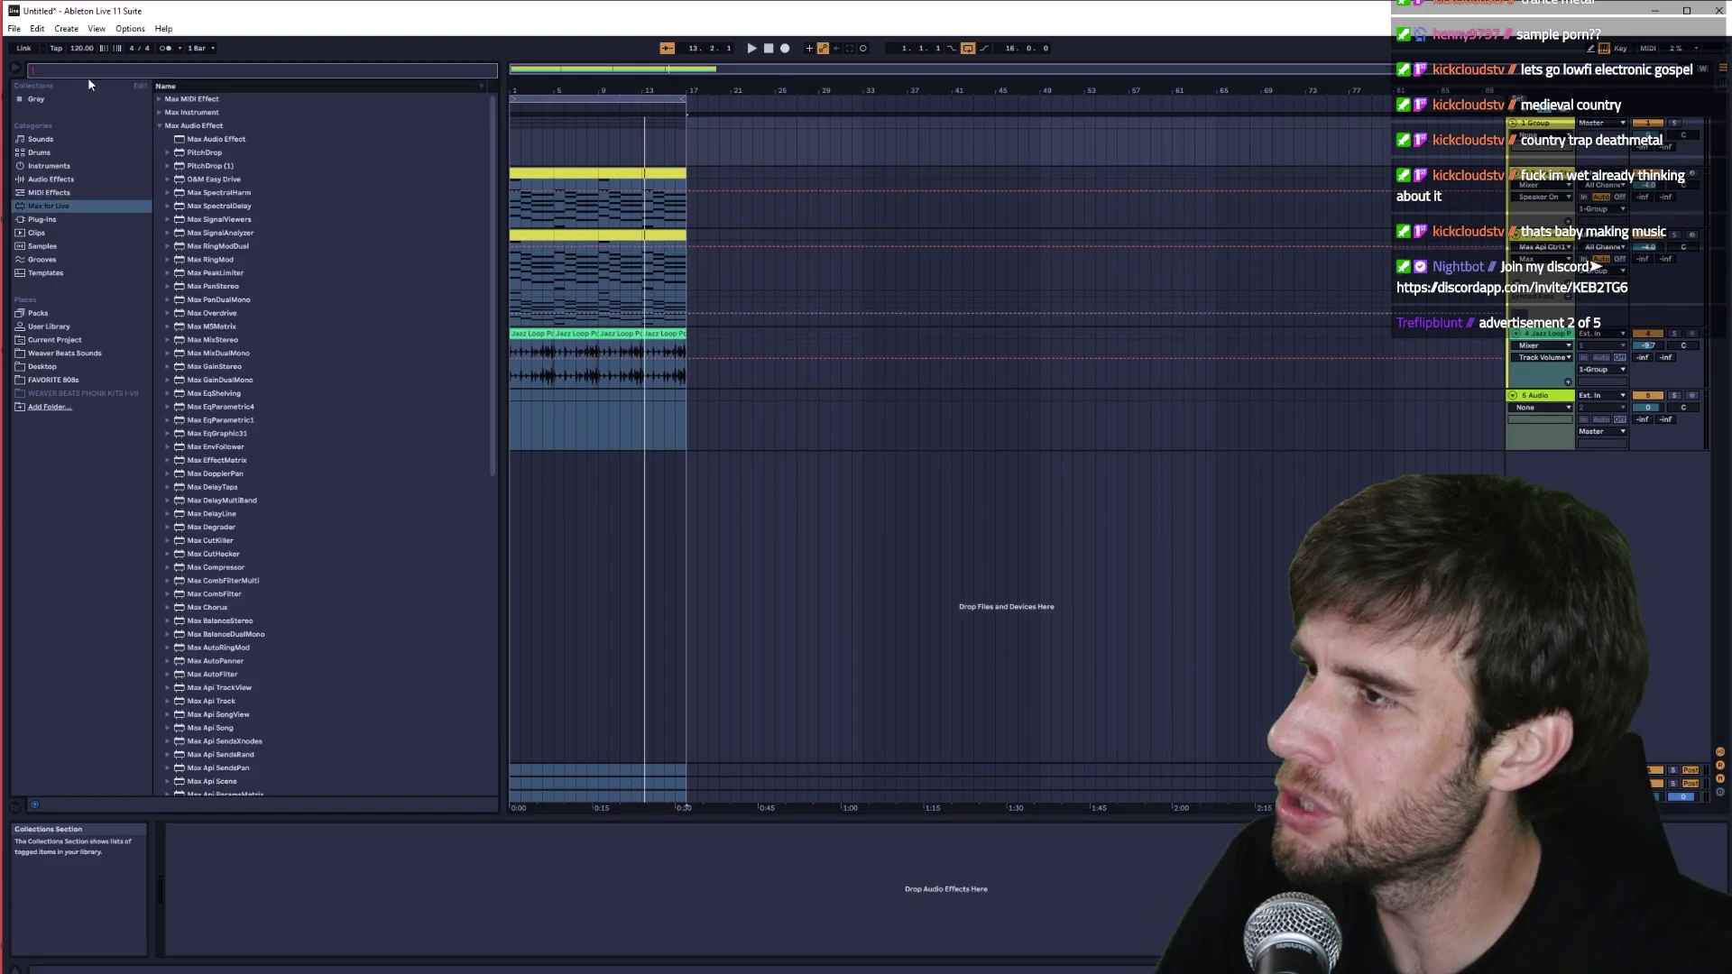
text(auto)
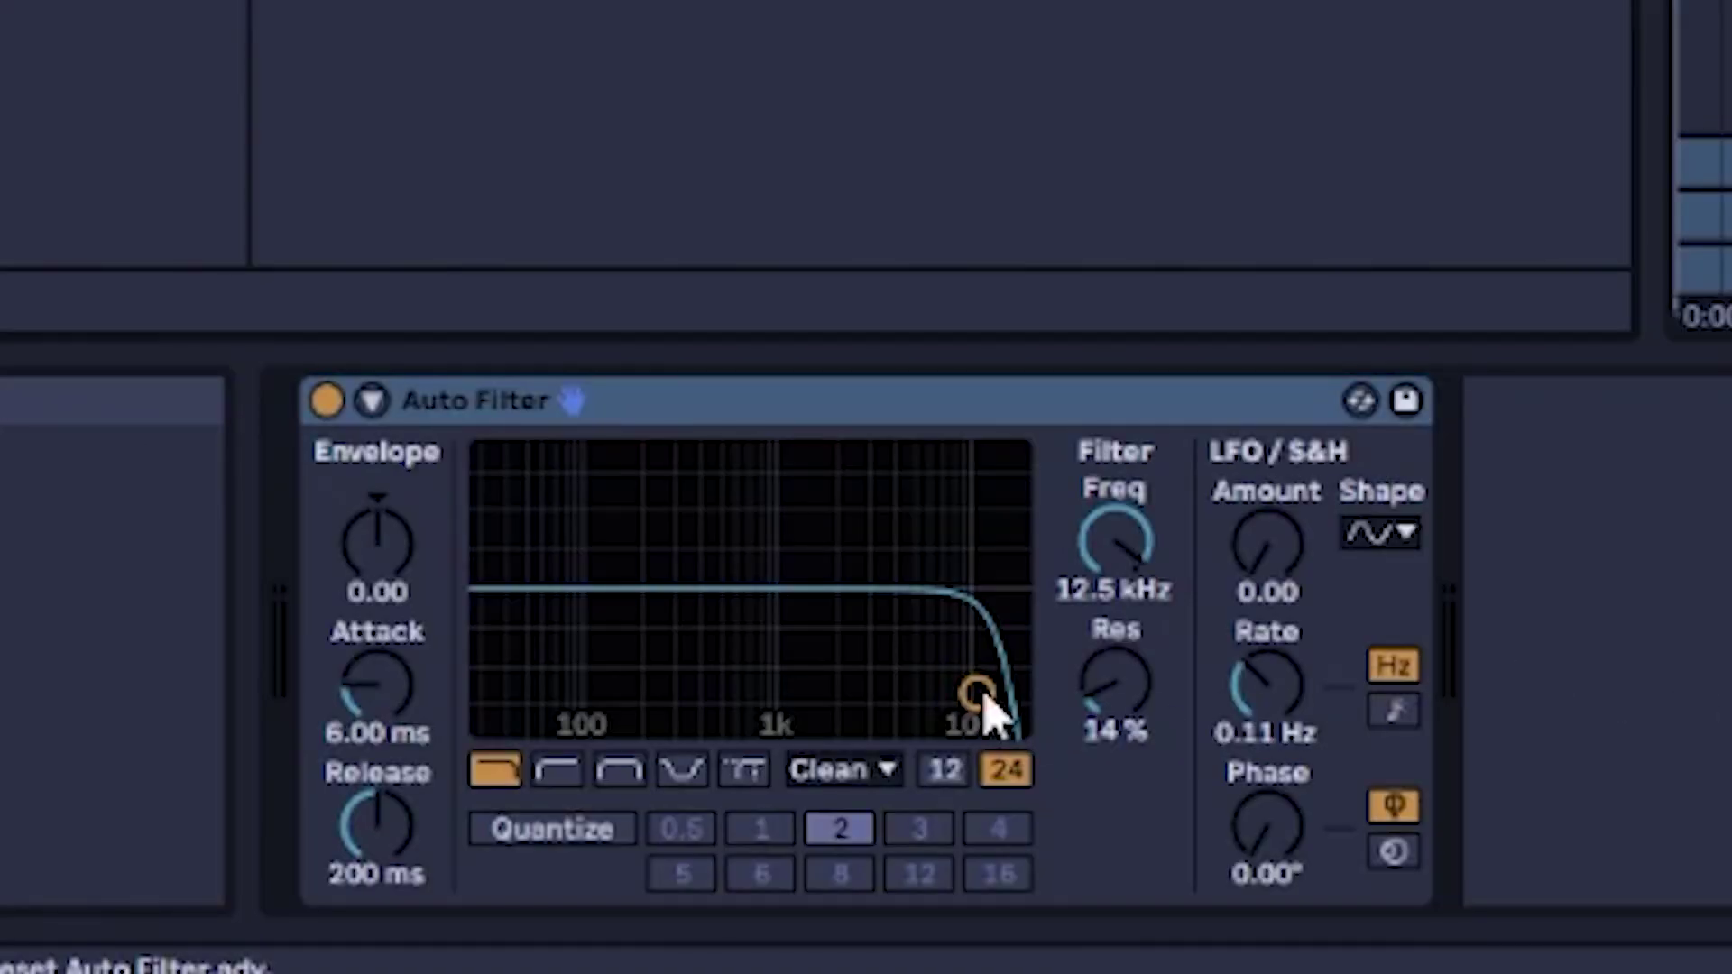
drag(984, 711, 924, 737)
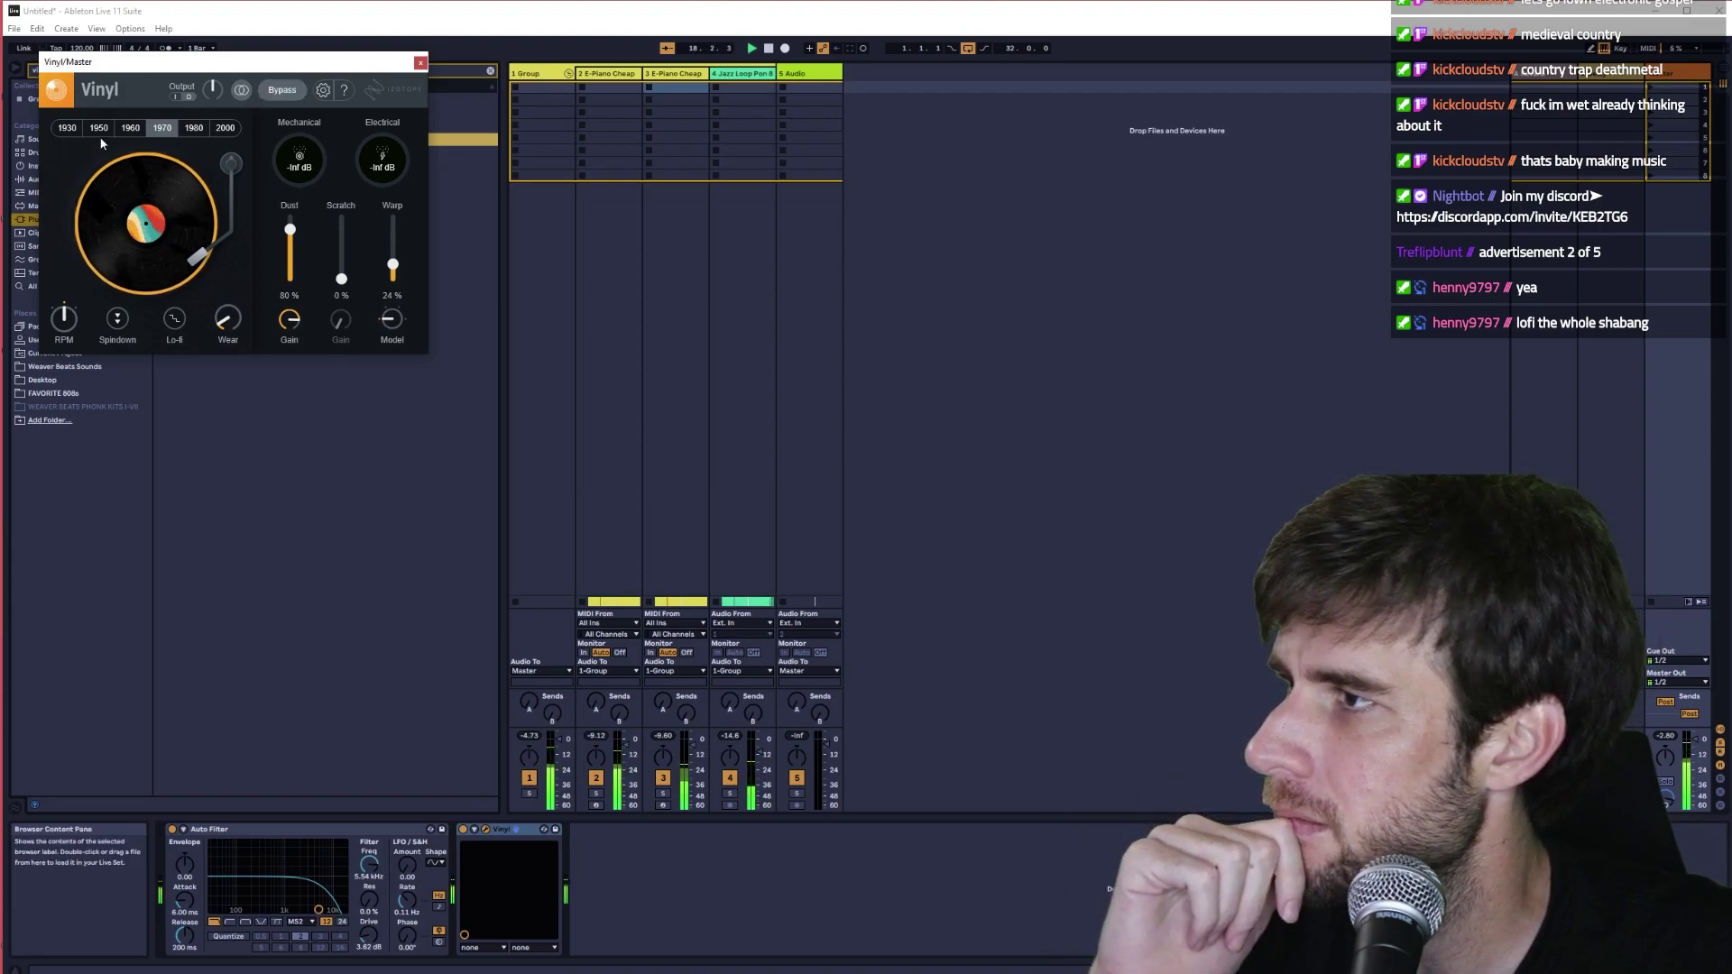
click(66, 128)
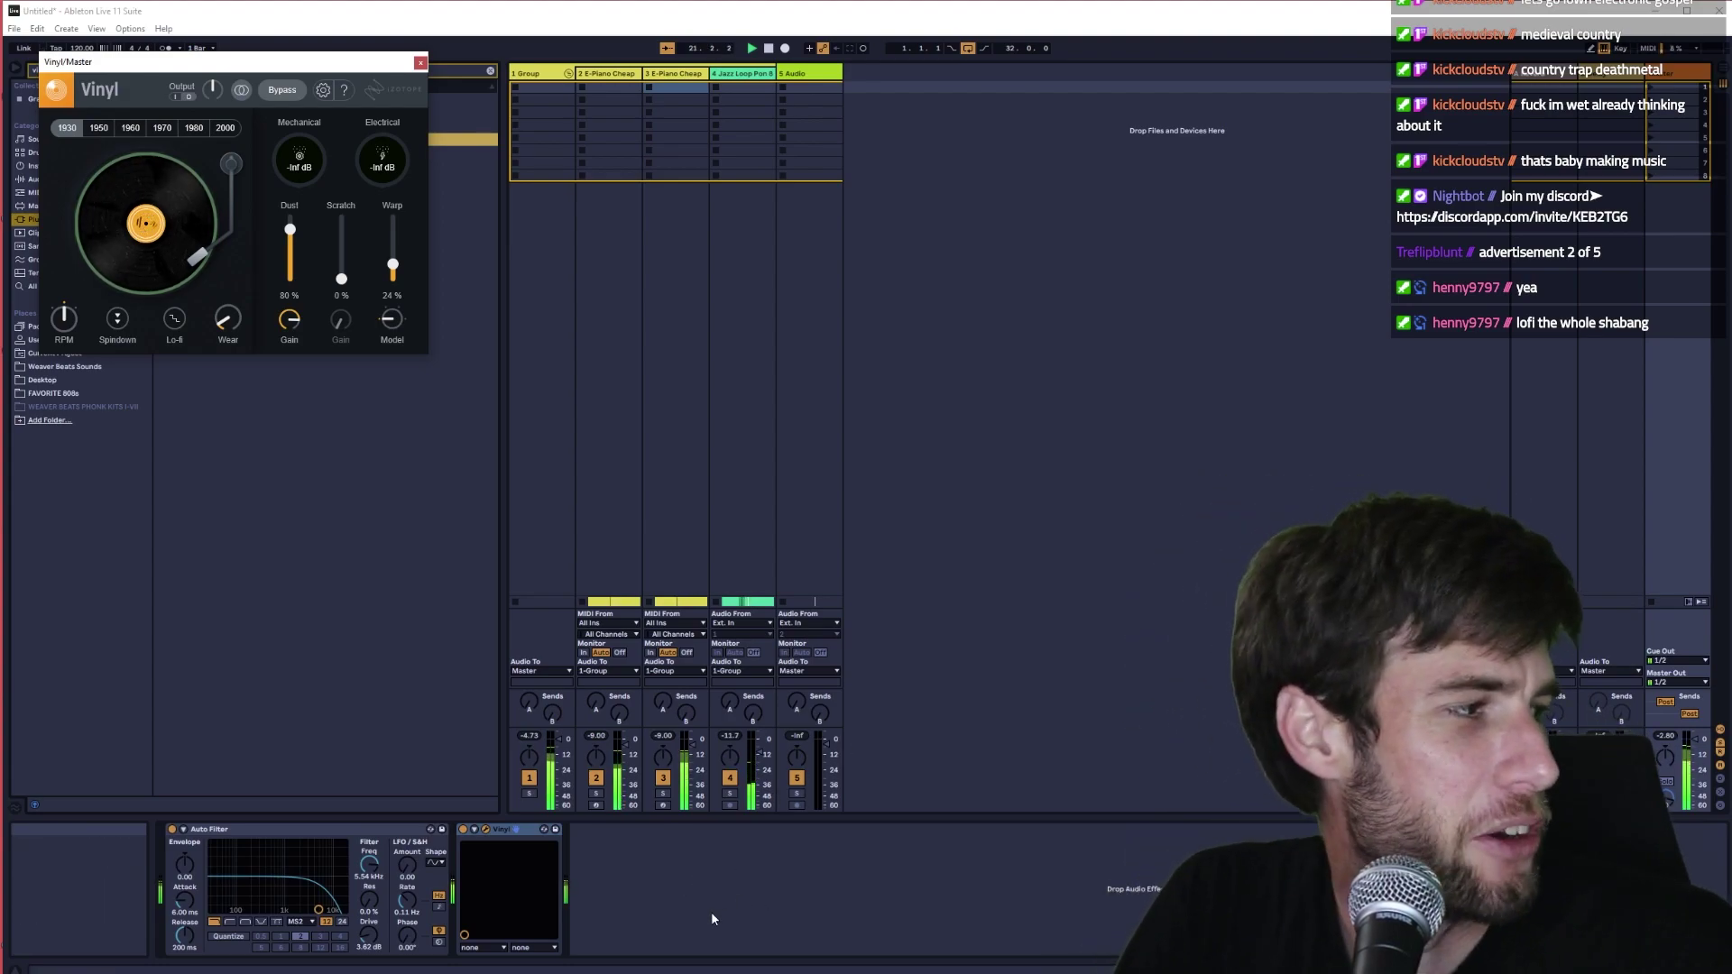
key(Tab)
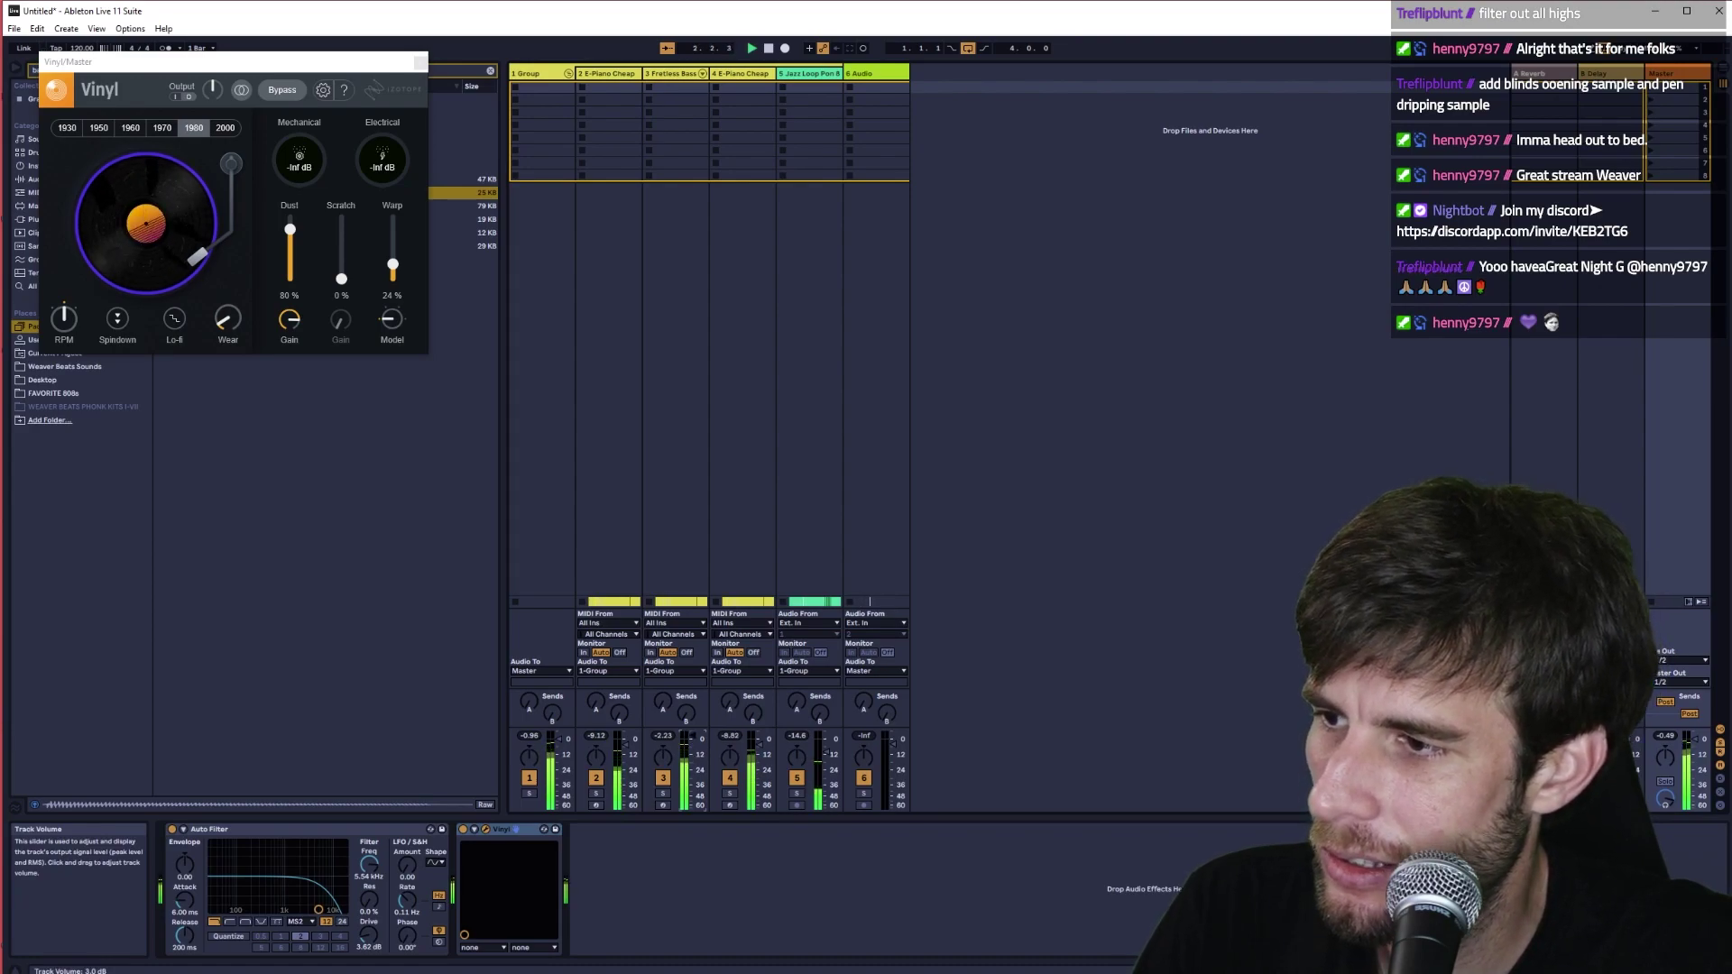
- Draw bass notes in the Fretless Bass clip, drop one a semitone, and load Kontakt's Twenty Five
key(Tab)
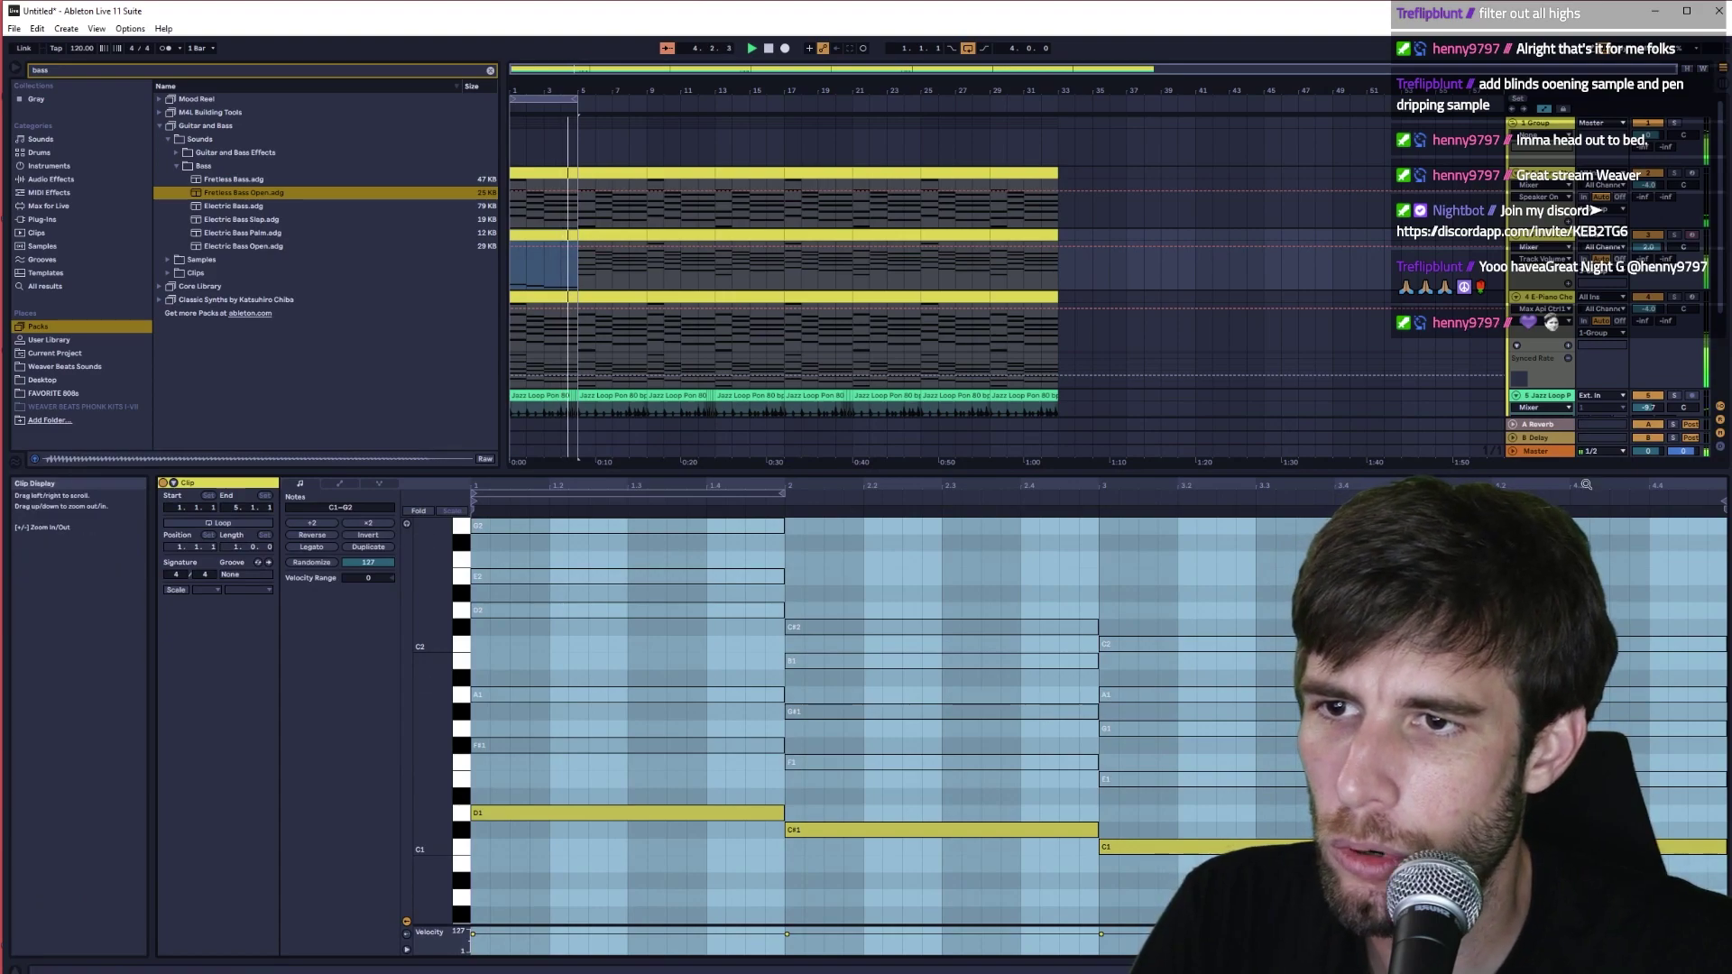
double_click(1647, 765)
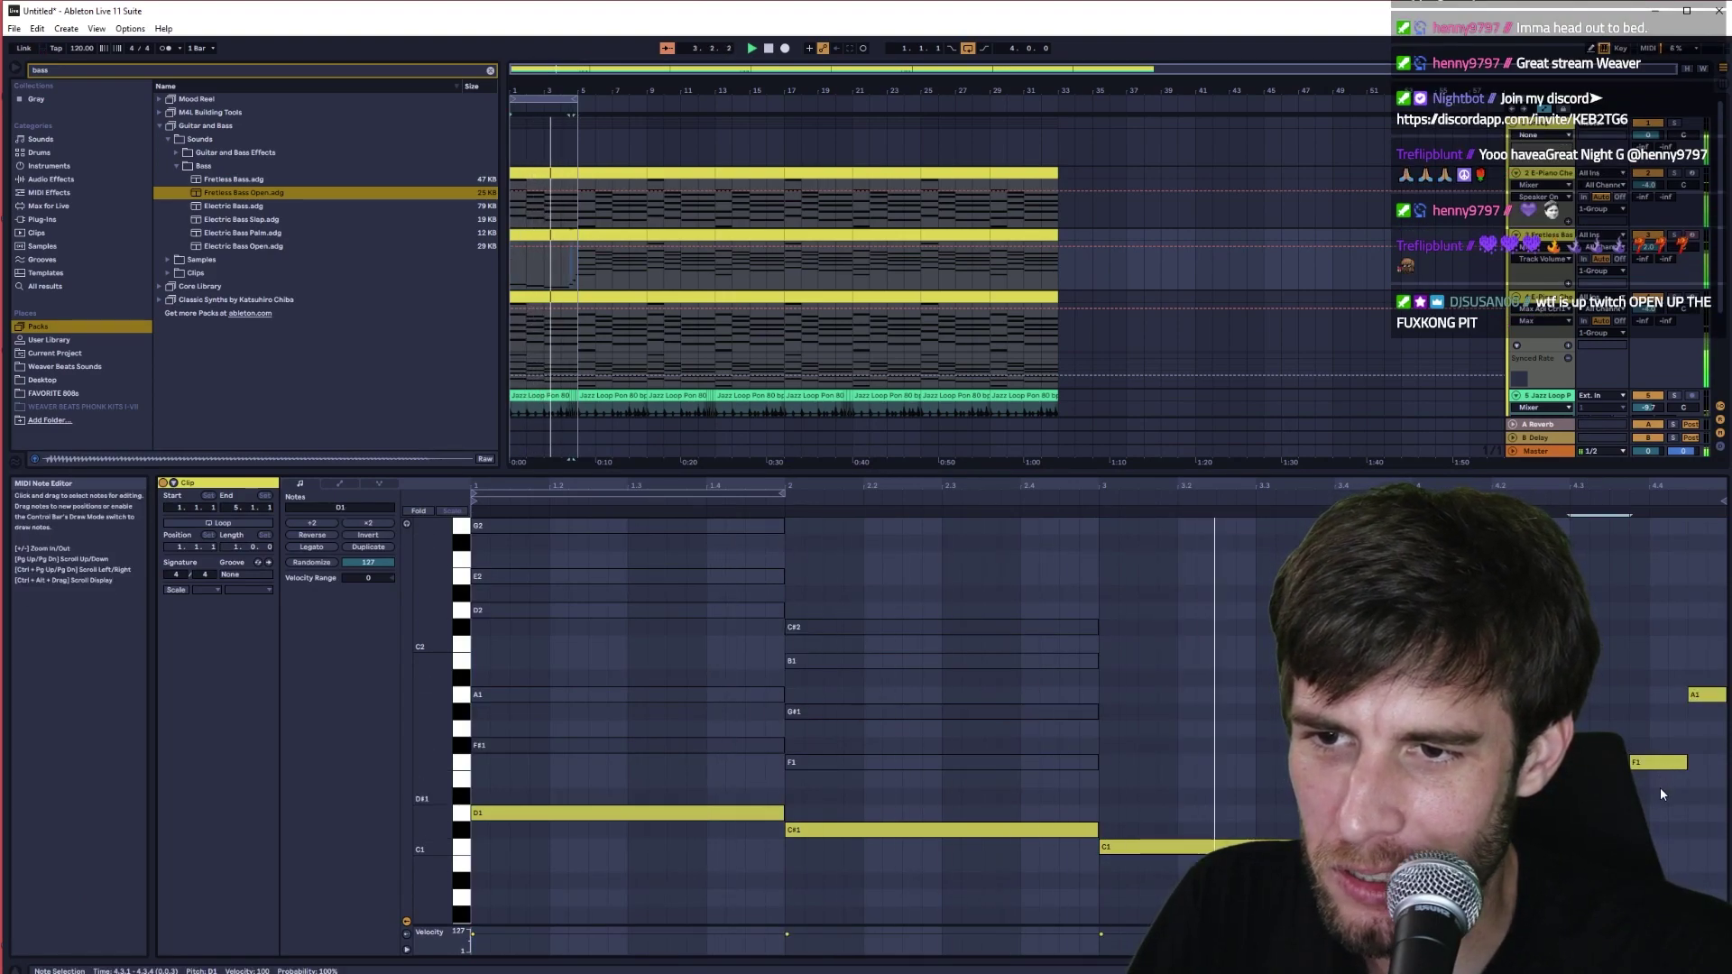
key(Down)
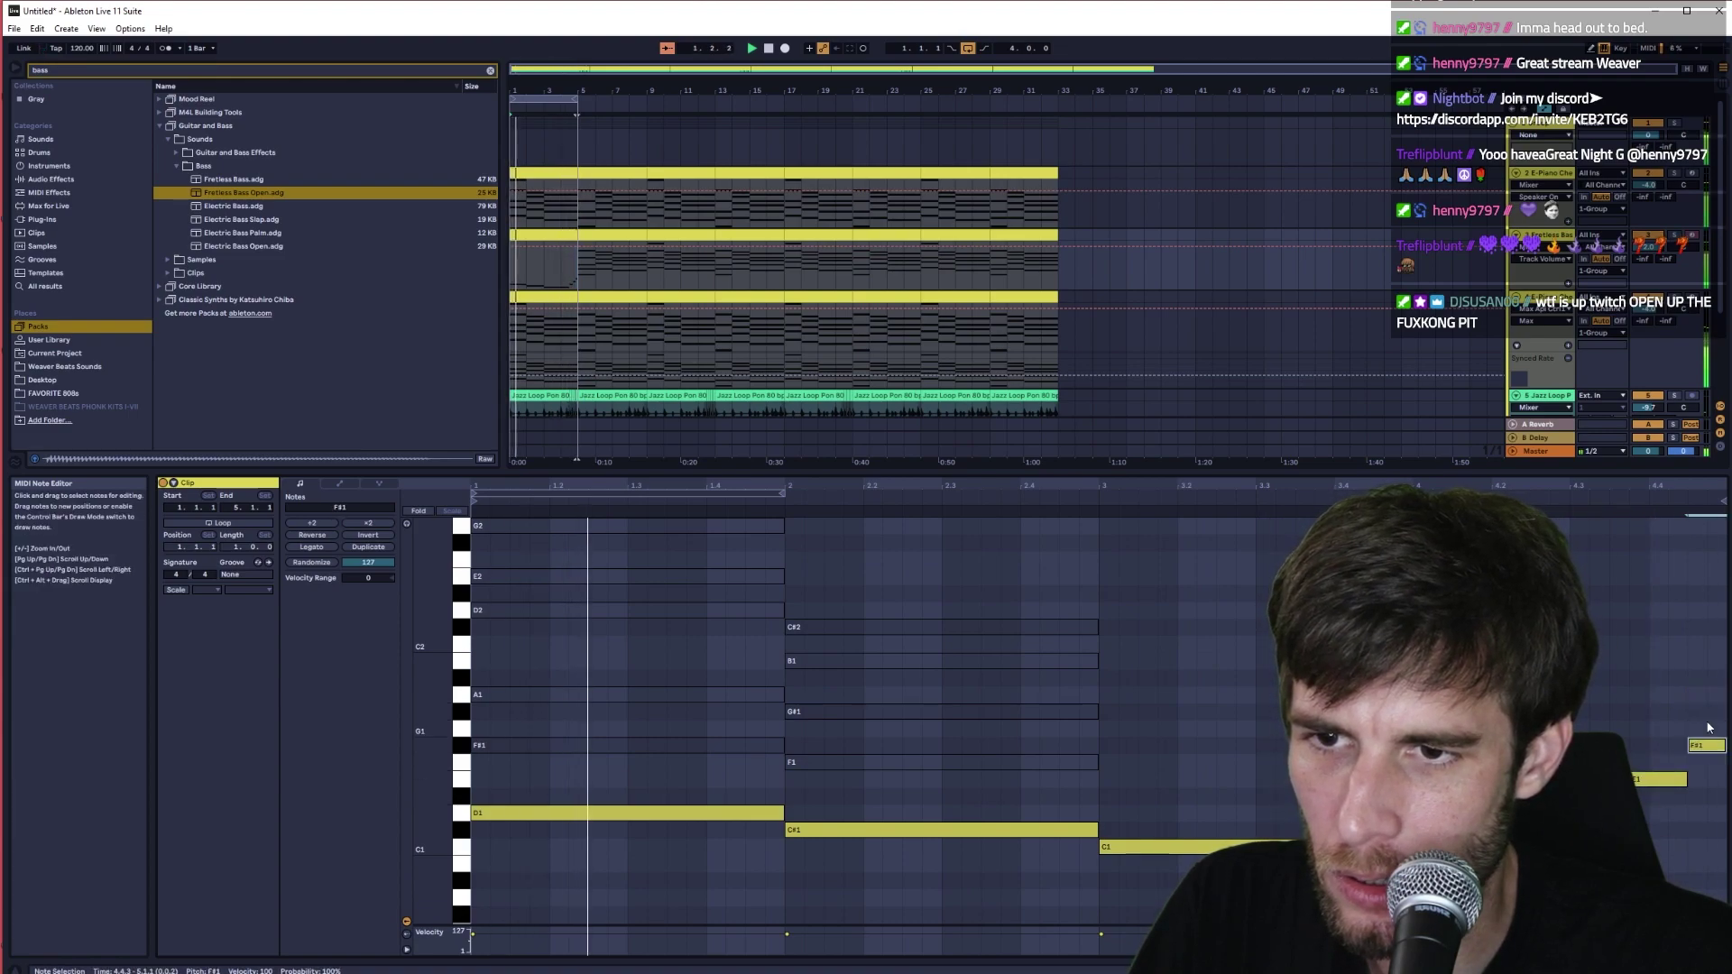
click(717, 174)
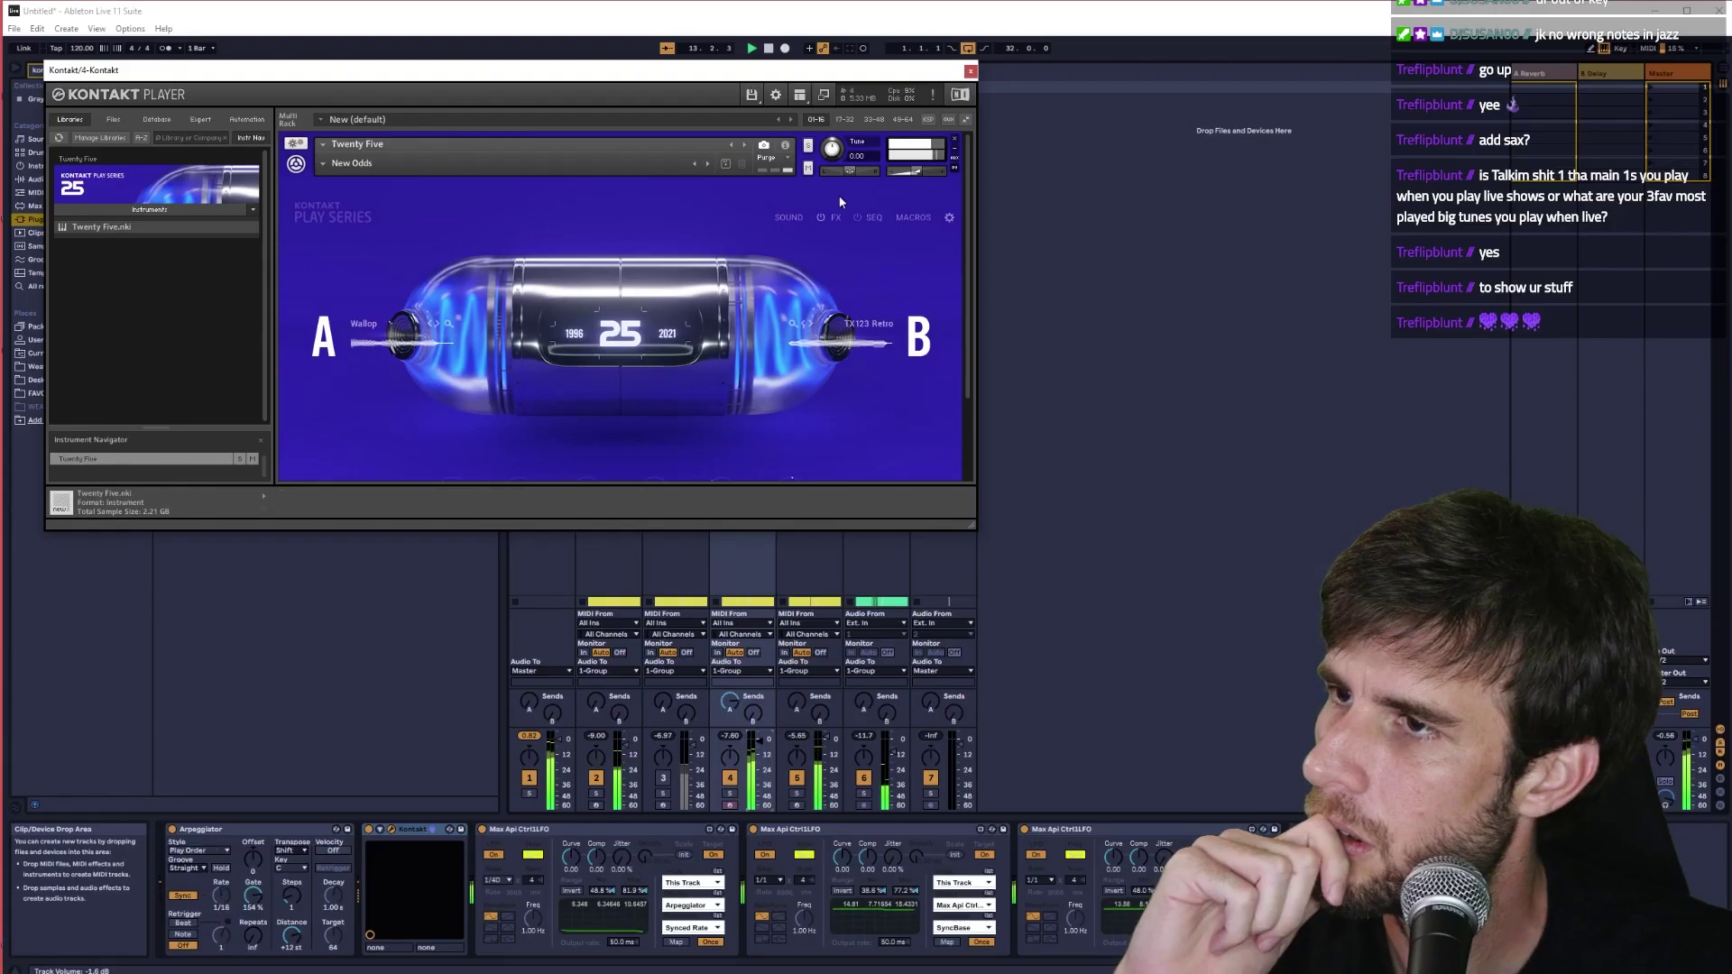
- Close Kontakt, play the beat, and step the arpeggiator style up to Pinky Up
click(751, 749)
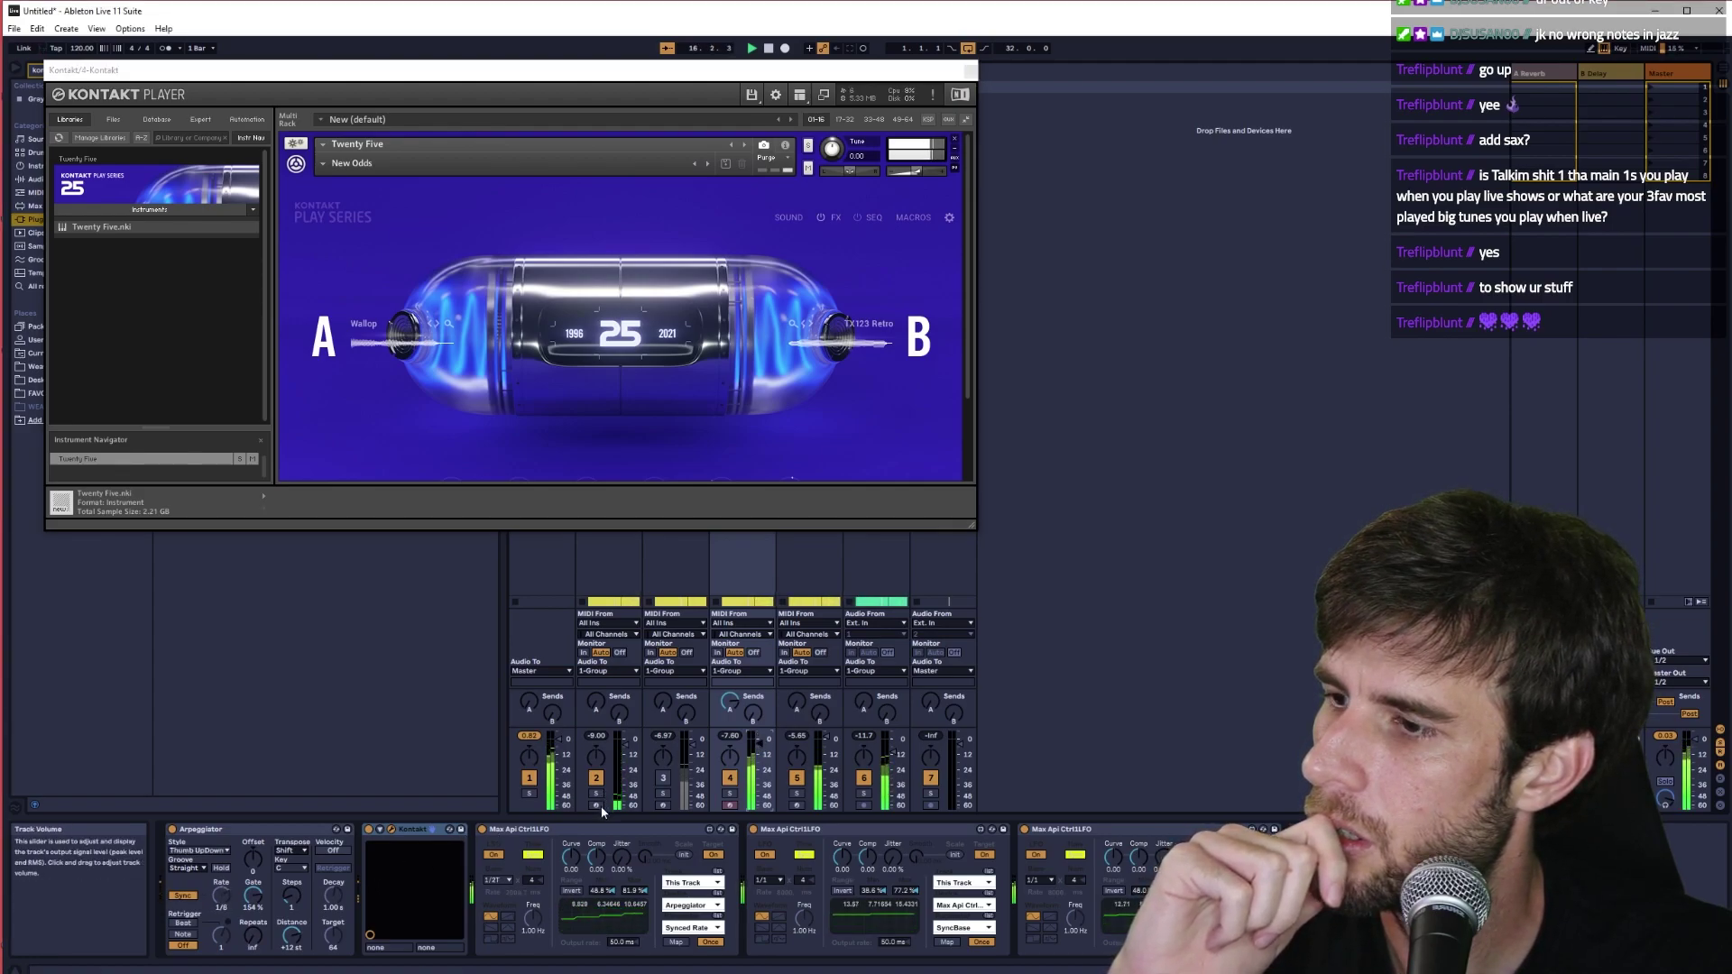
key(ctrl+alt+p)
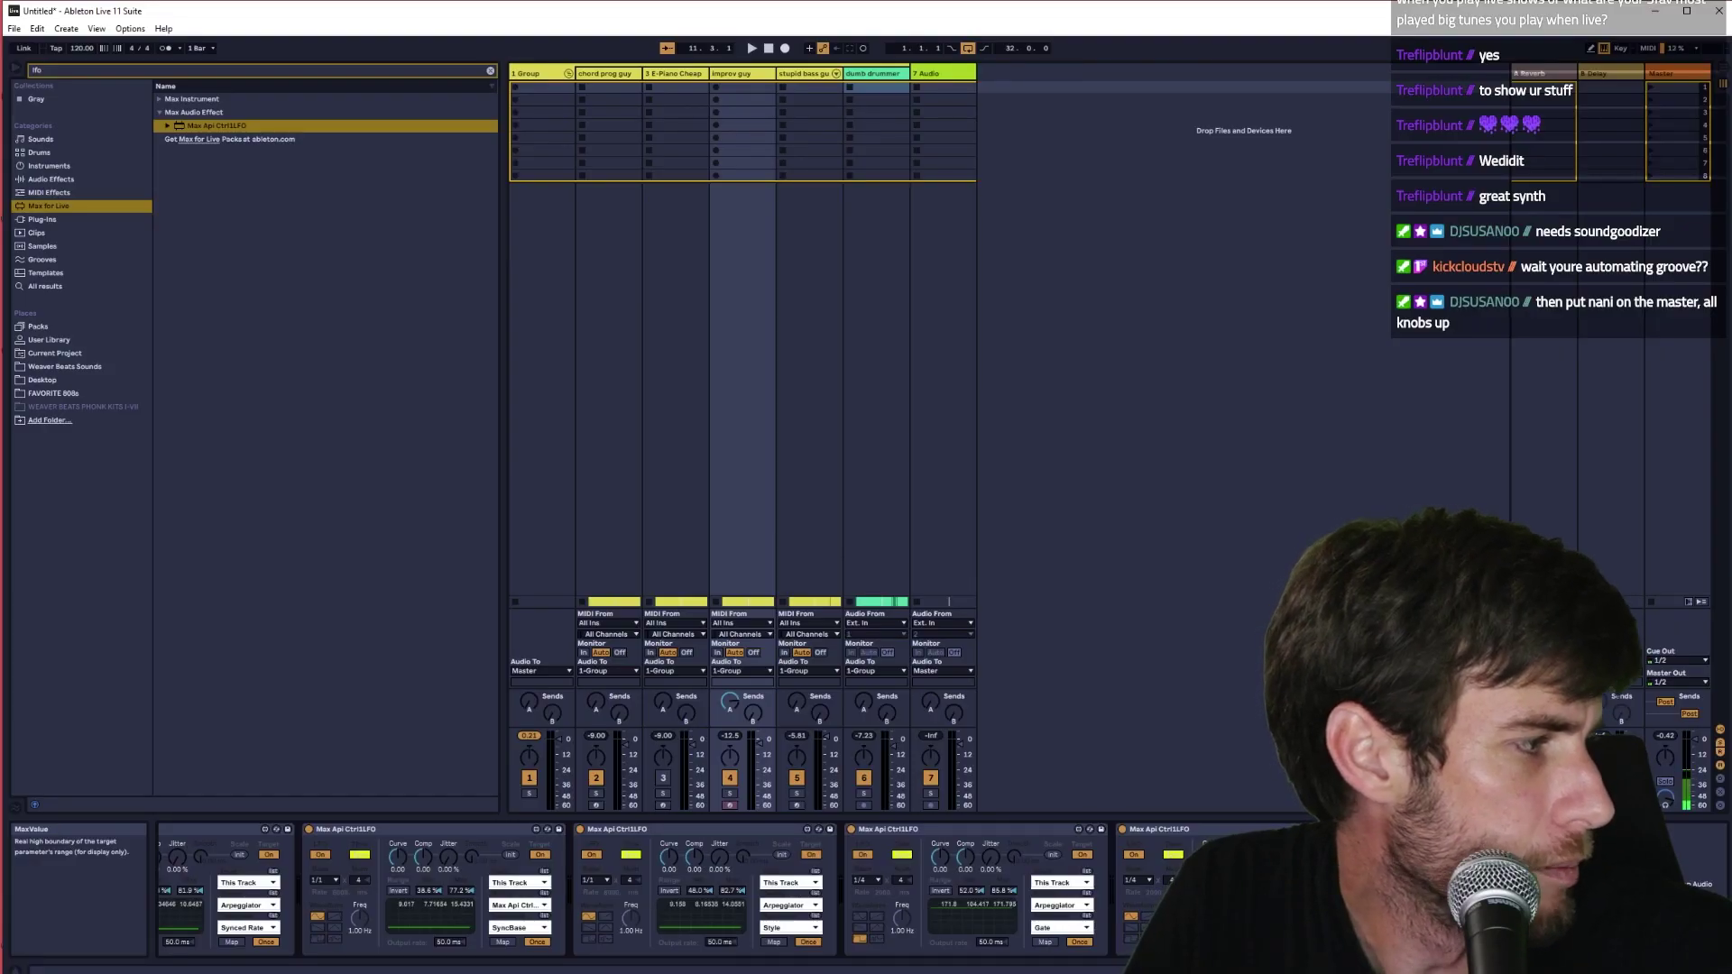
scroll(312, 900, up, 5)
key(space)
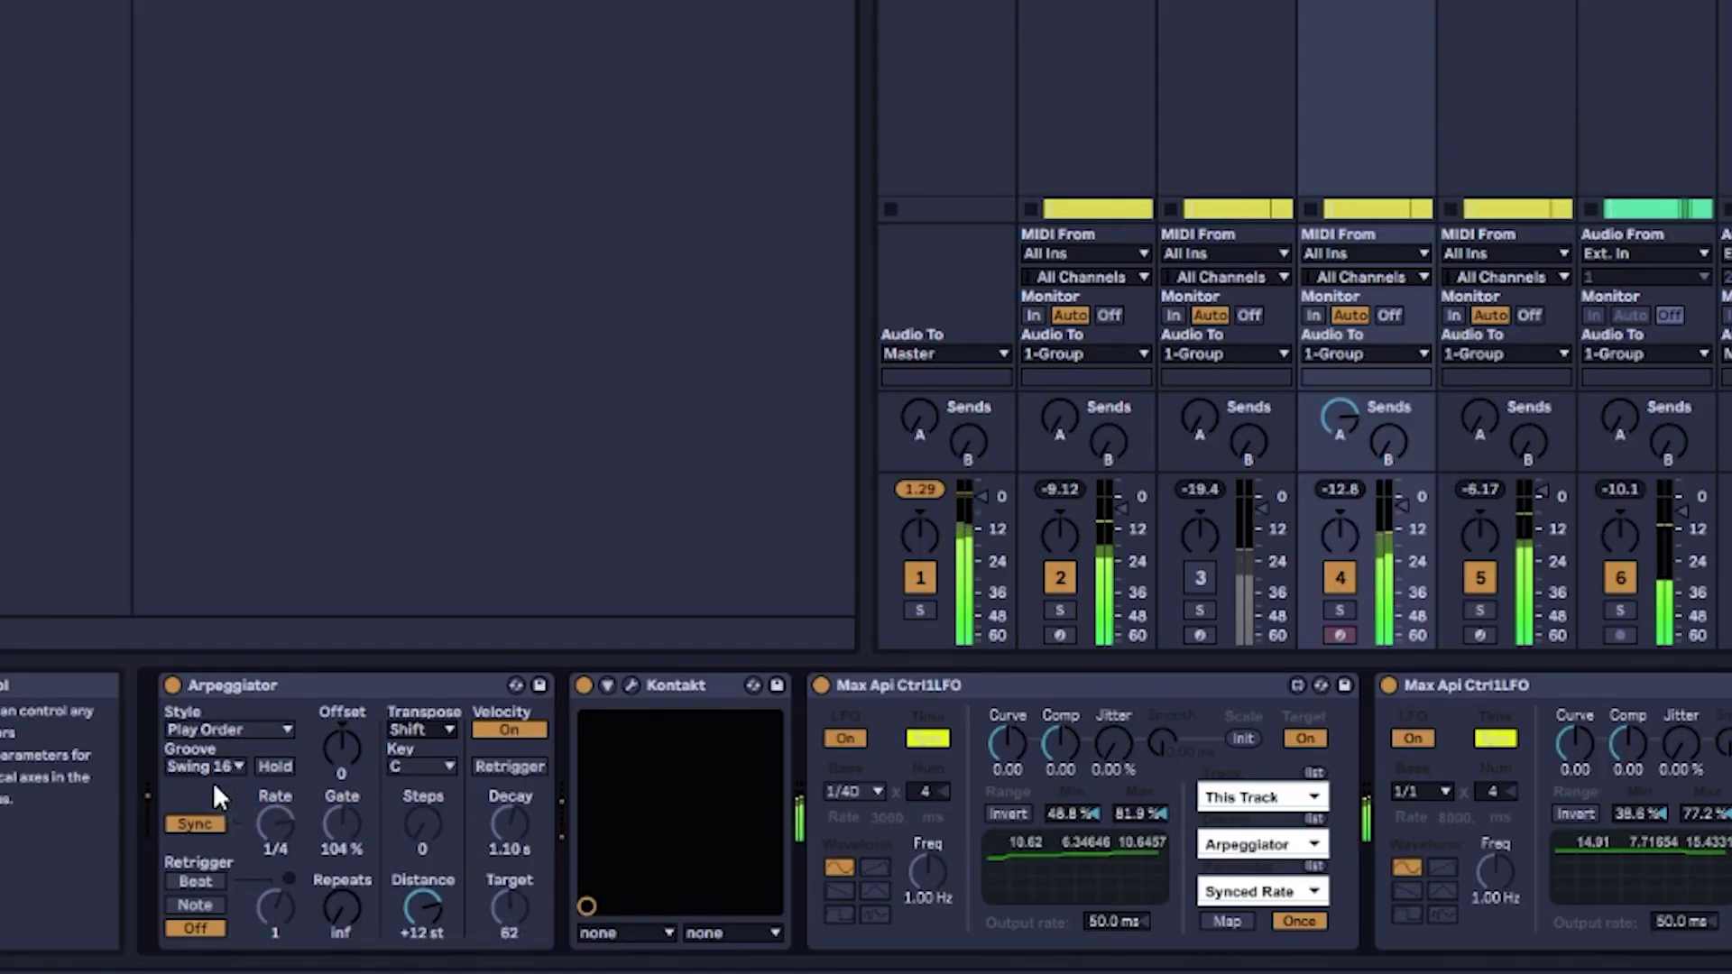
key(Up)
key(Up)
key(Up)
key(Up)
key(Up)
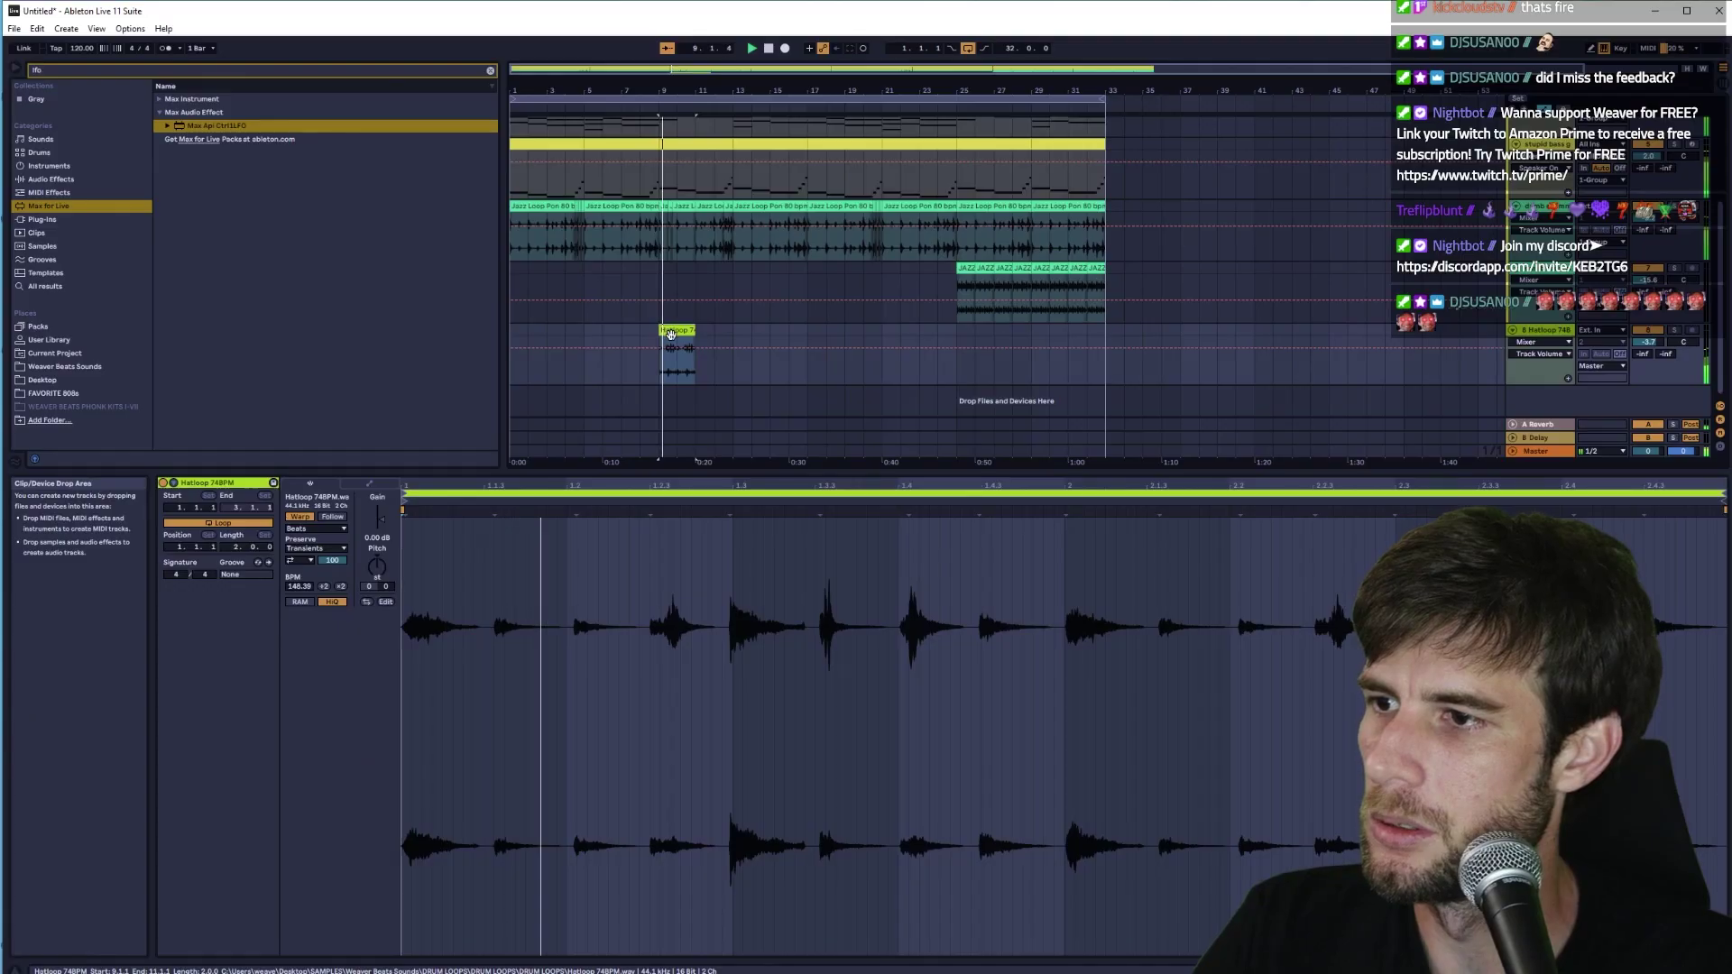
- Delete a selected section of the Hatloop 74BPM clip, then show Session View
click(667, 339)
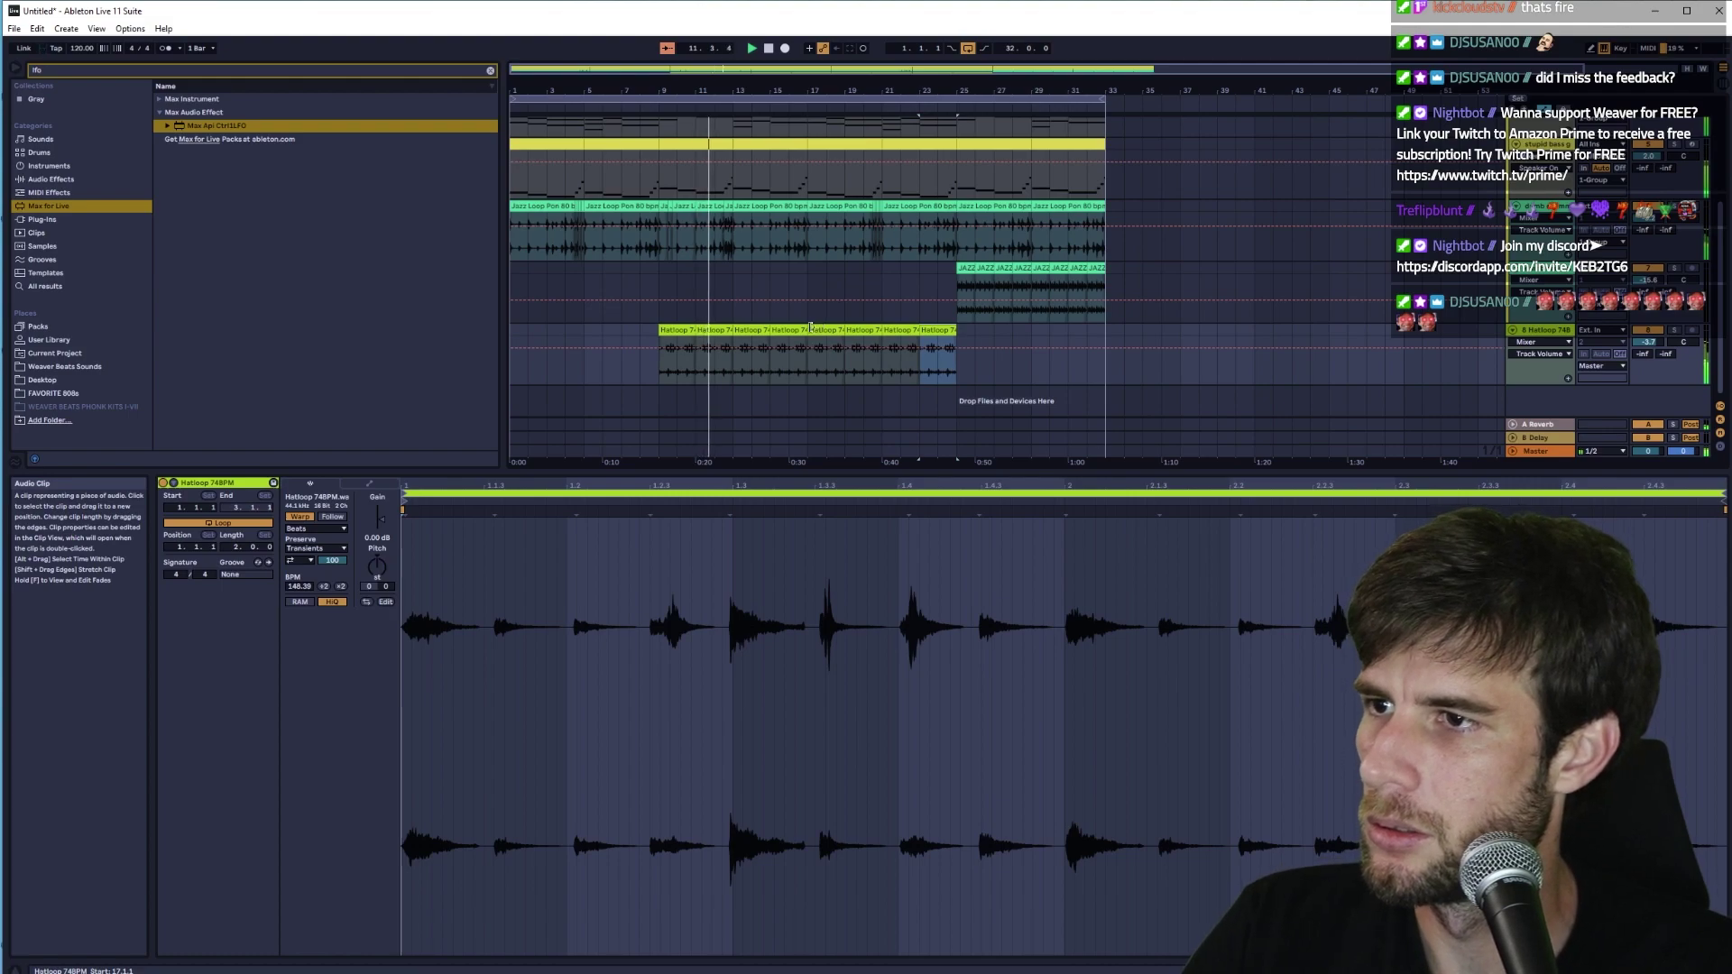
drag(809, 330, 925, 363)
key(Delete)
key(Tab)
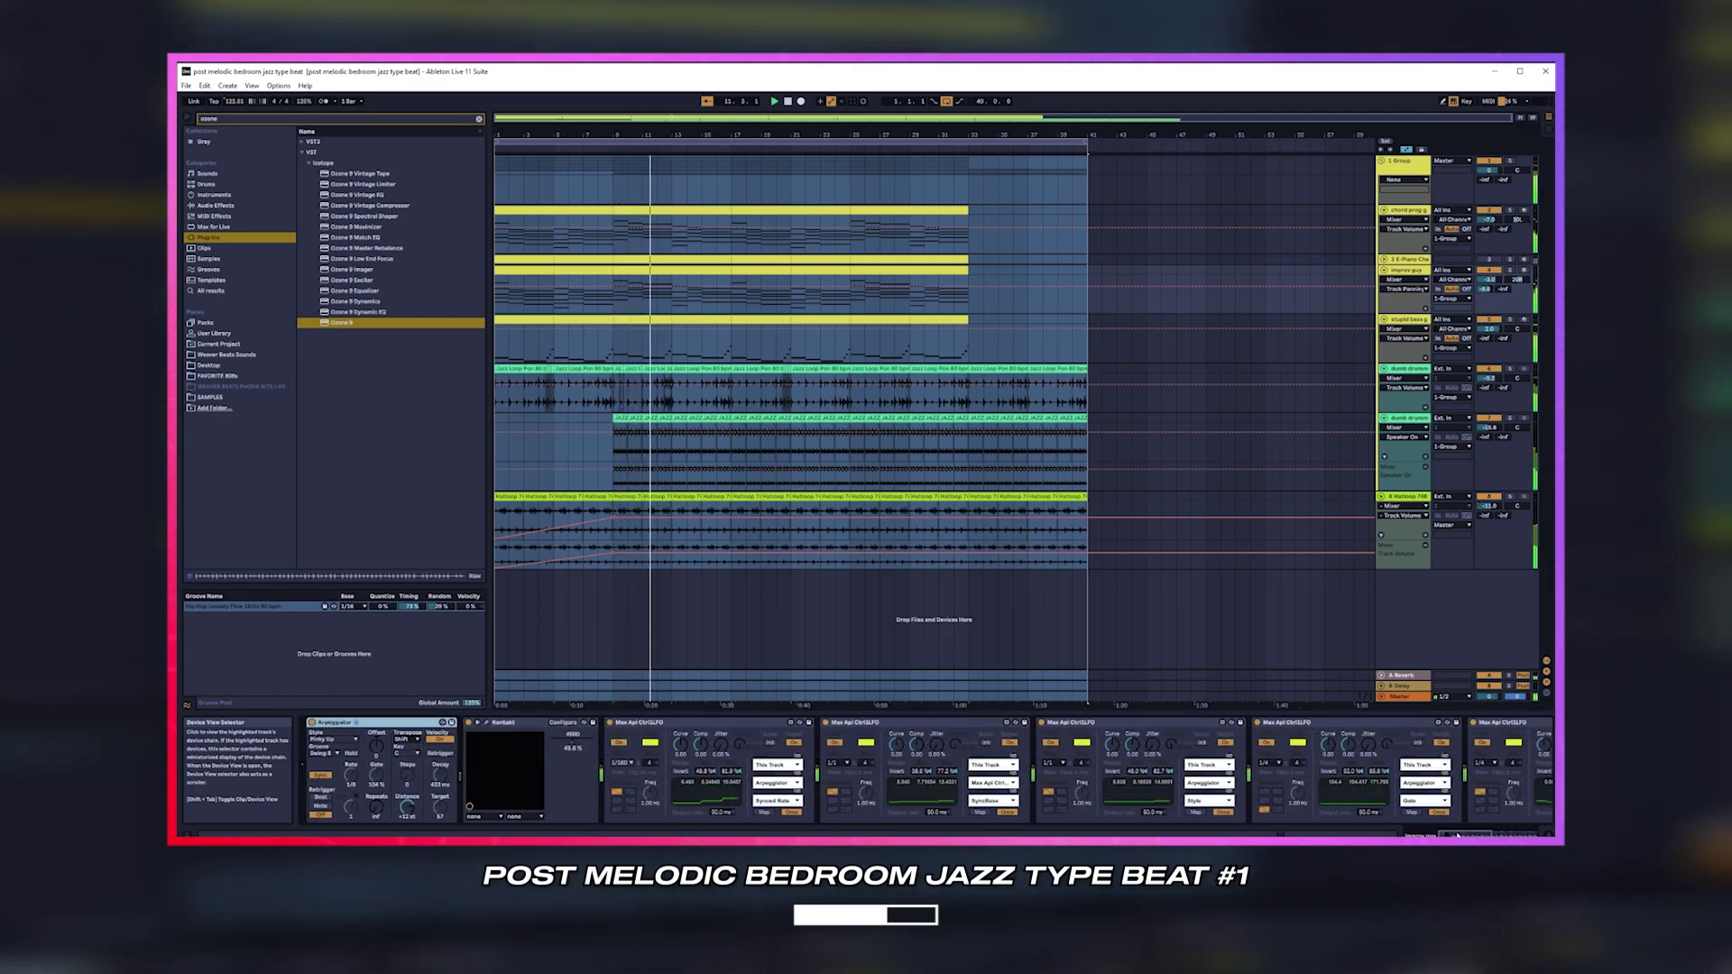
click(1400, 499)
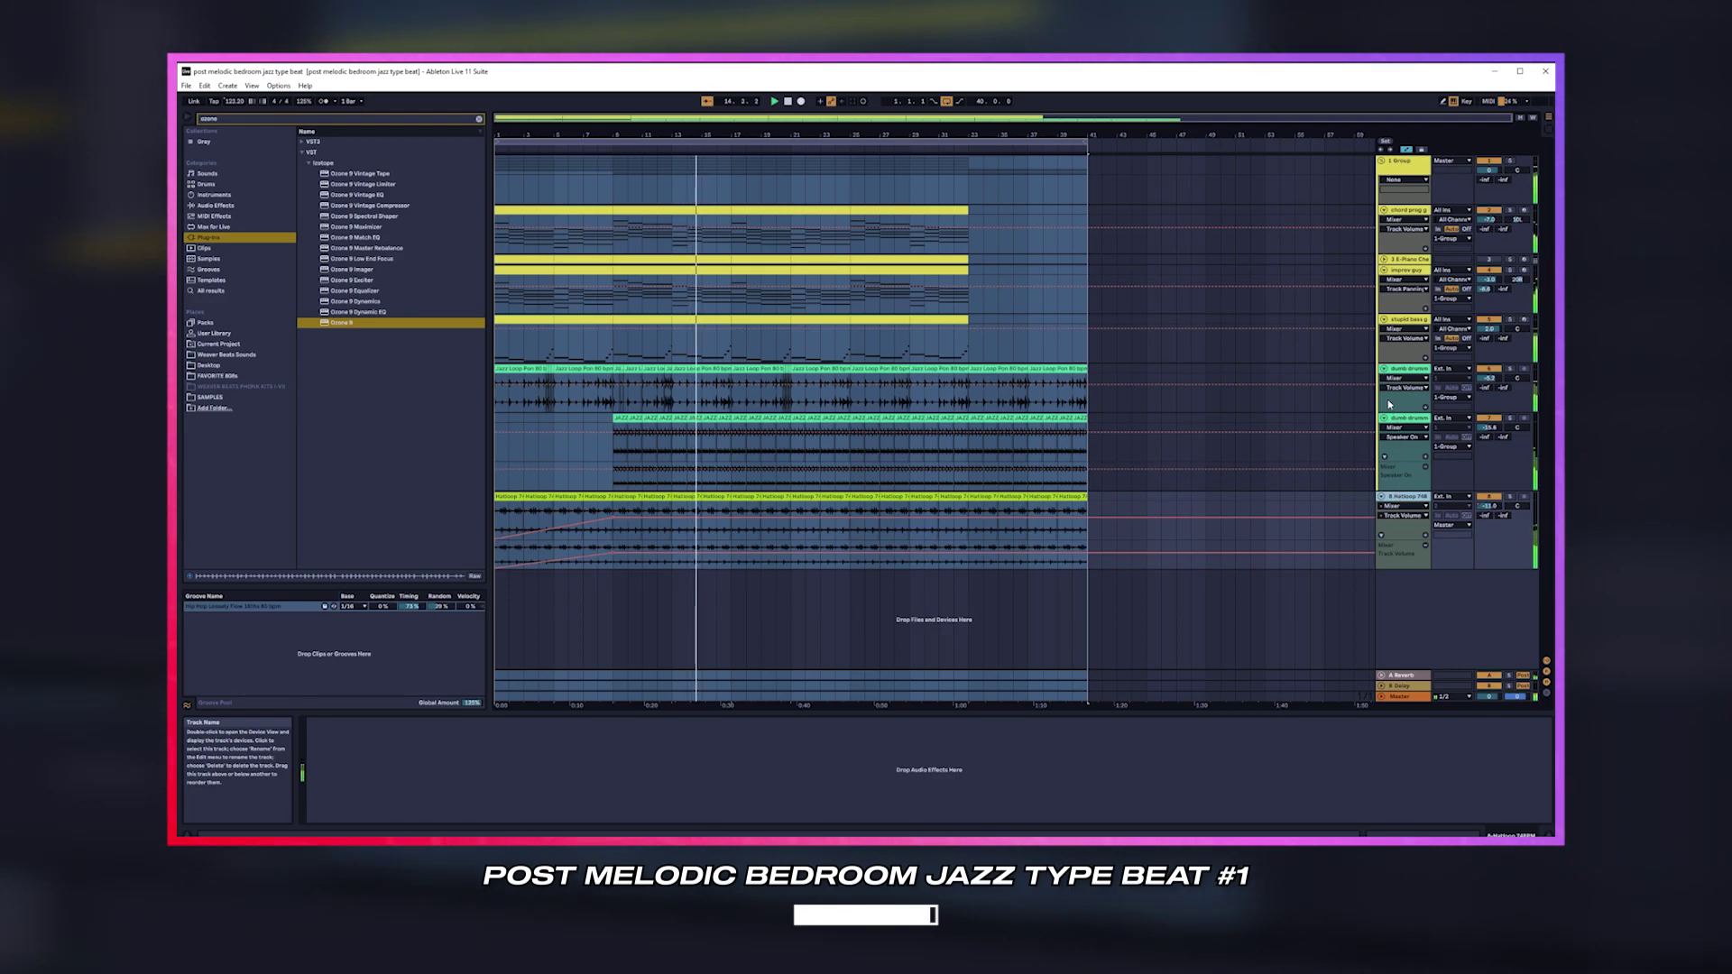